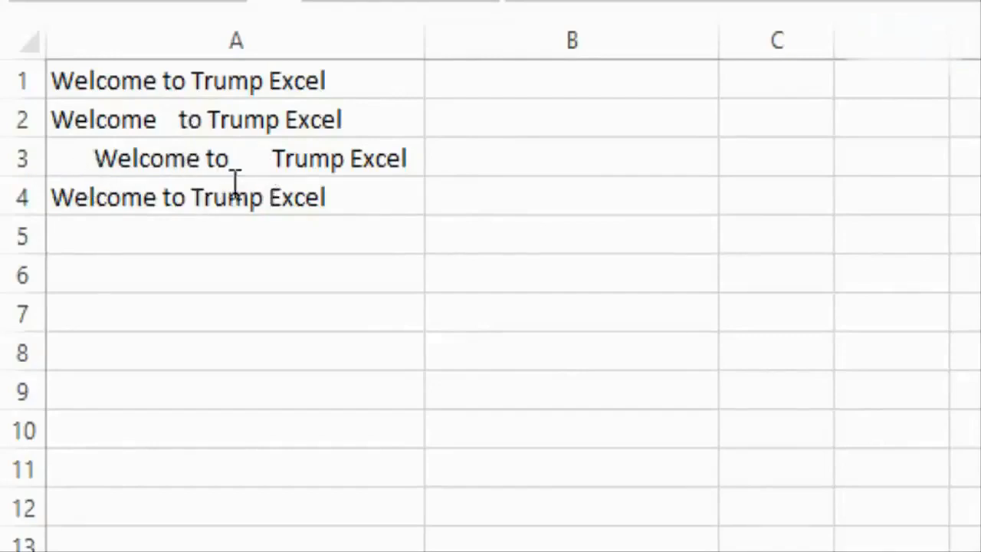
- Enter =TRIM(A1) in cell B1 and copy the formula down to B4
left_click(396, 188)
double_click(401, 197)
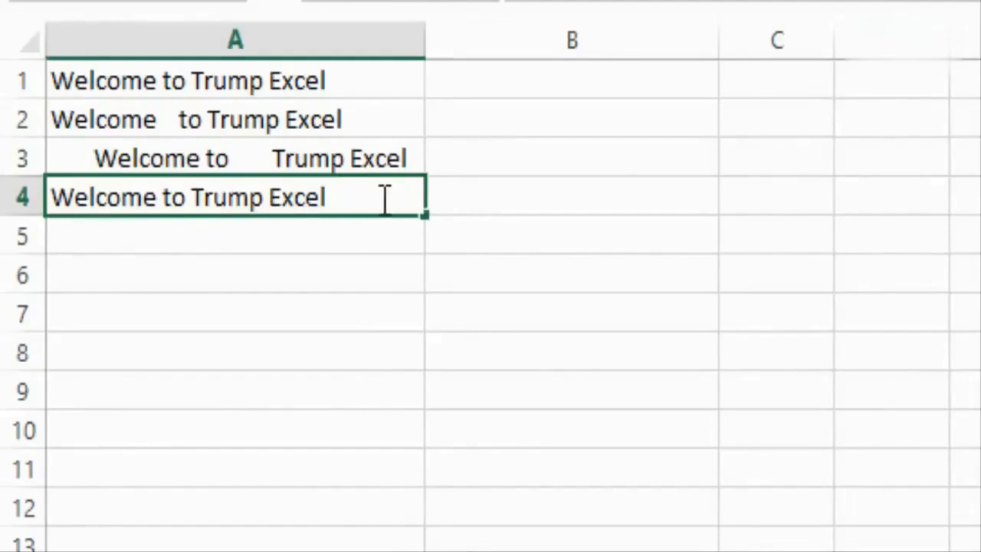
left_click(474, 74)
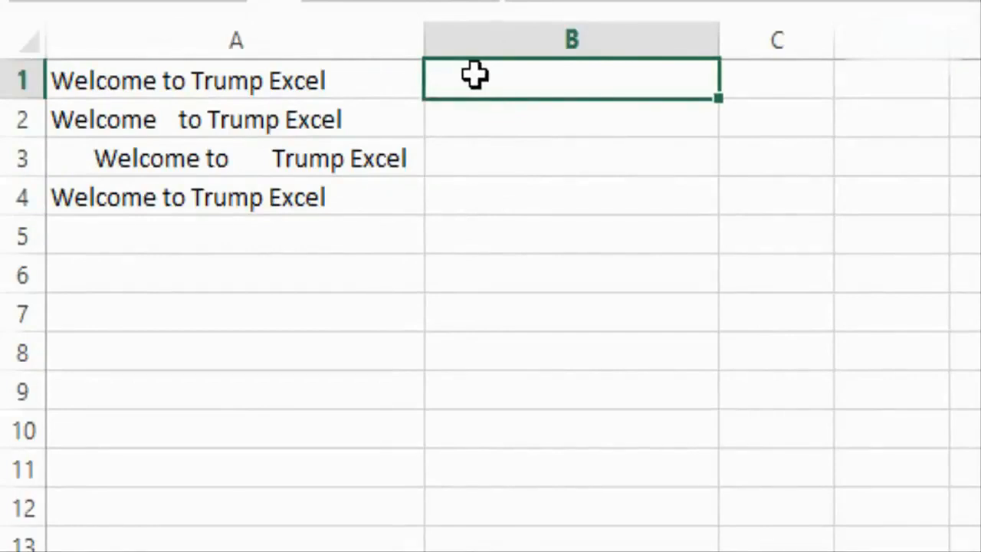
type("=tri")
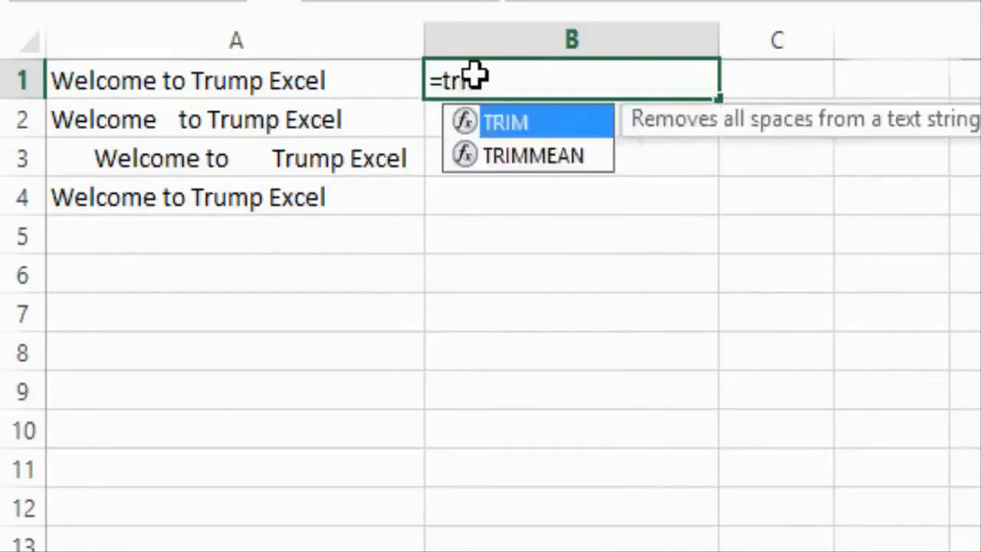
key("Tab")
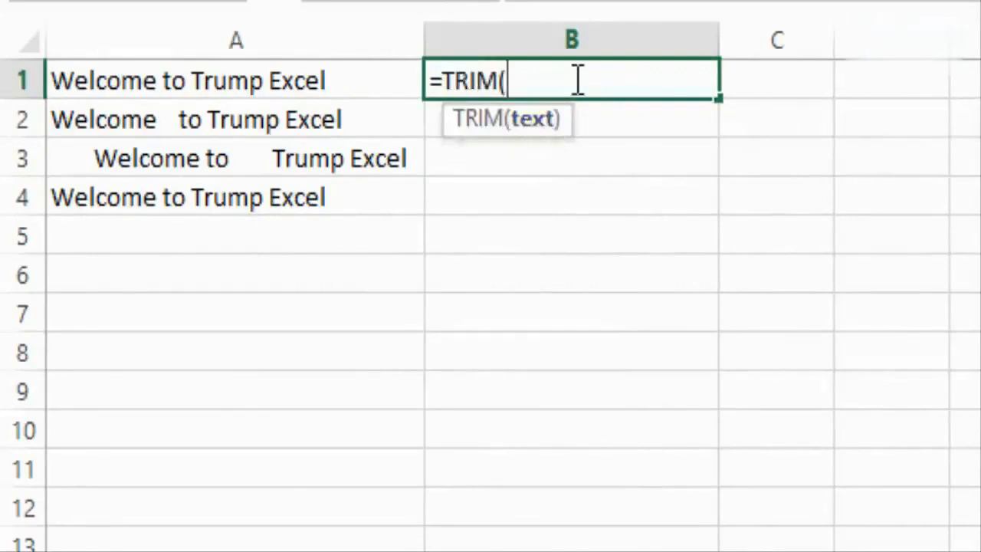
left_click(306, 78)
type(")")
key("Return")
key("Up")
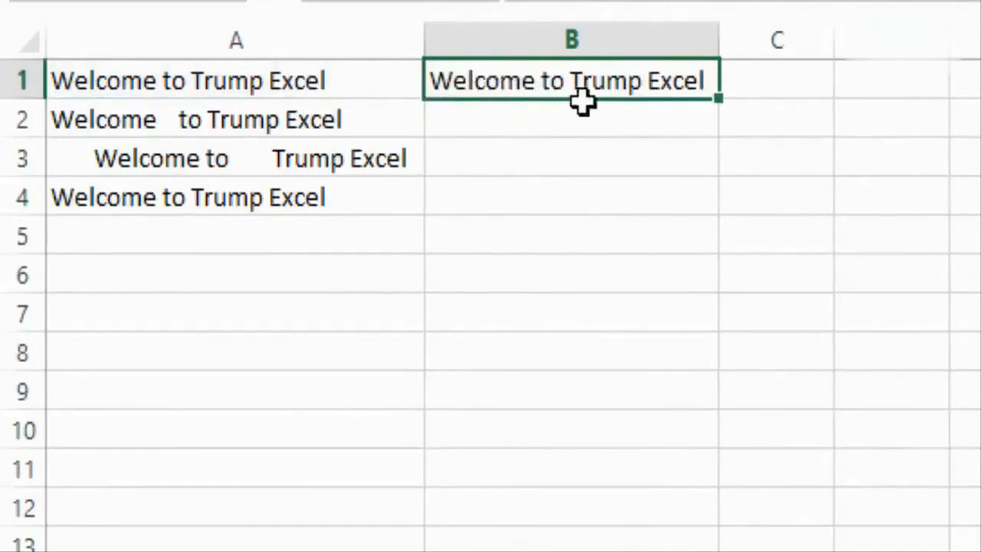
left_click_drag(717, 99, 707, 202)
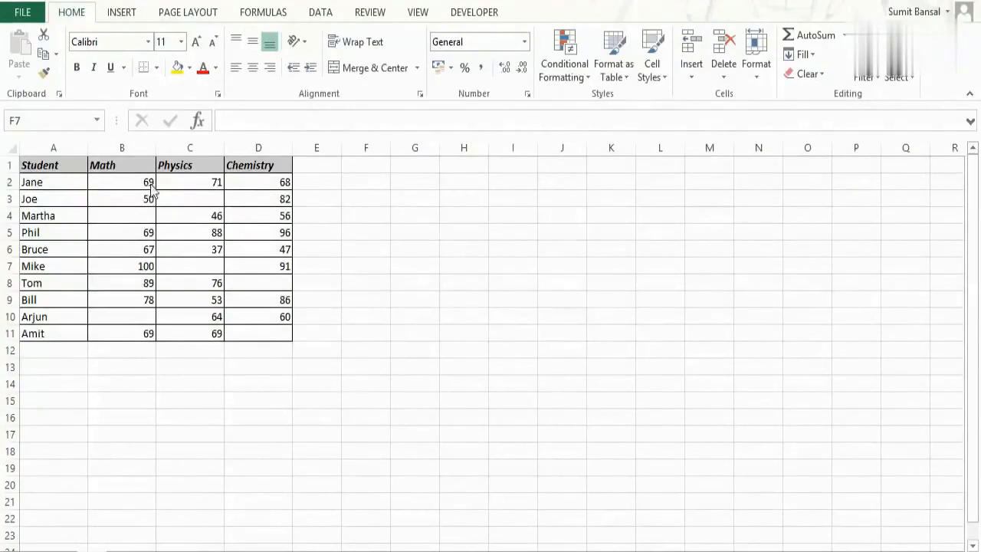
- Select the Math, Physics and Chemistry marks of all students, range B2:D11
left_click(188, 199)
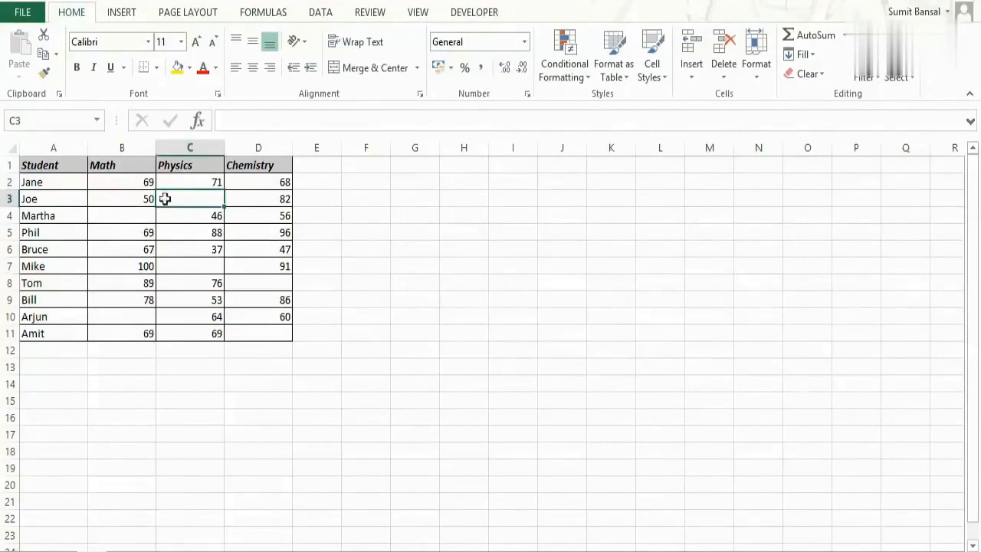
left_click_drag(146, 184, 247, 317)
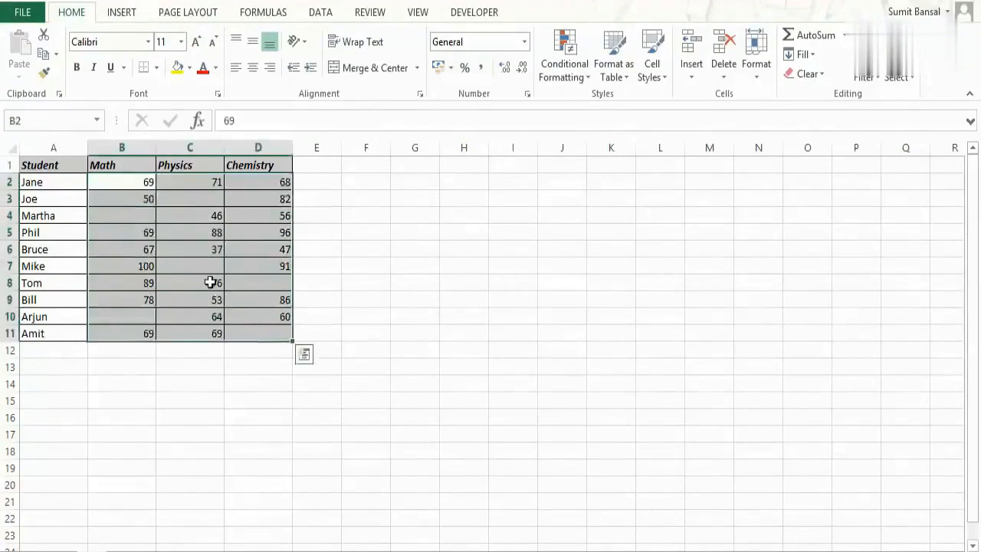
left_click(912, 80)
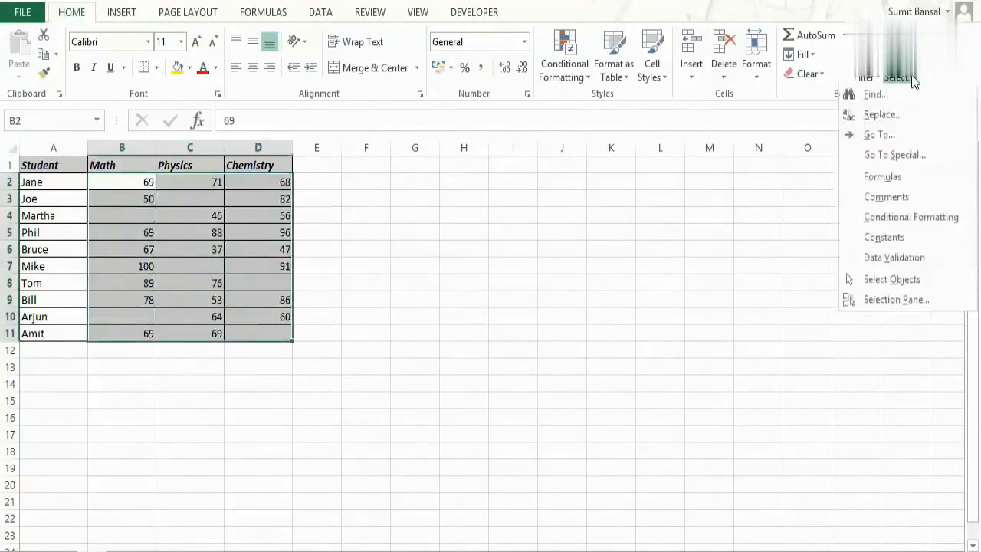
left_click(920, 157)
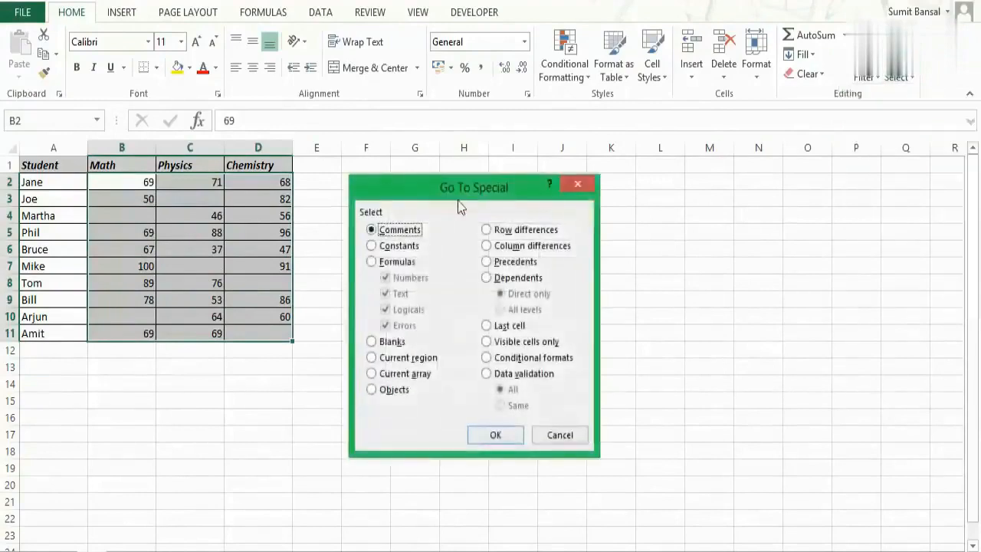
left_click(573, 186)
- Use Go To Special to select only the blank cells within the marks range B2:D11
key("F5")
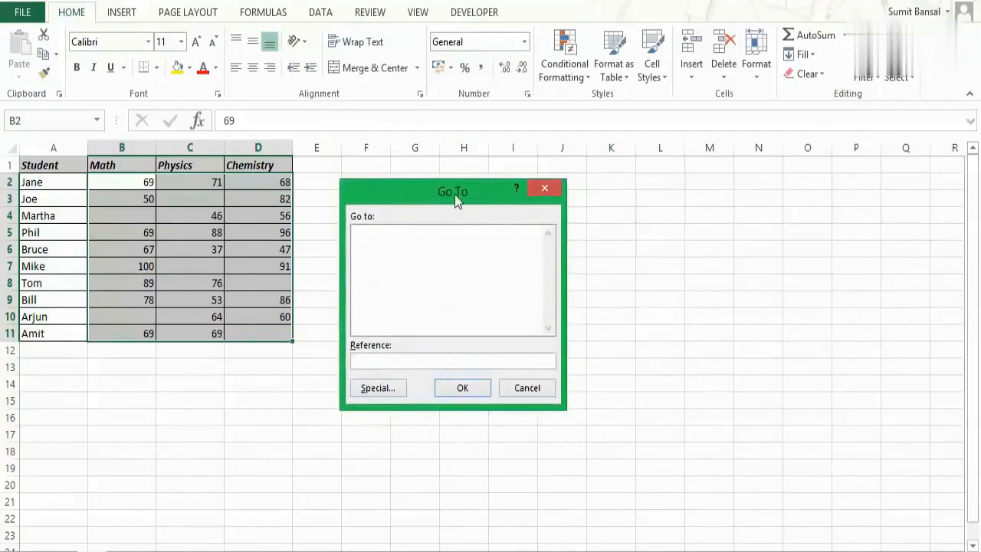
left_click(382, 392)
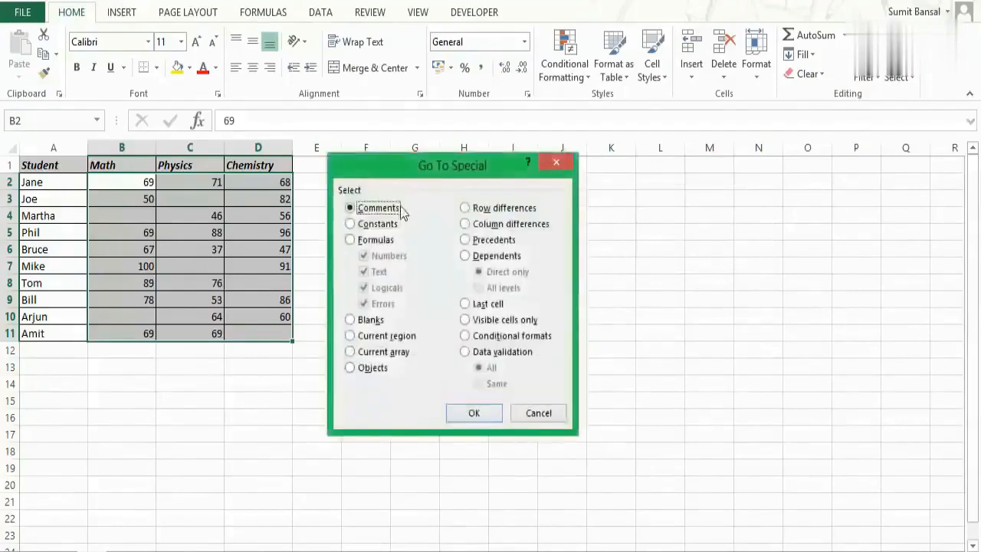
left_click_drag(404, 178, 415, 203)
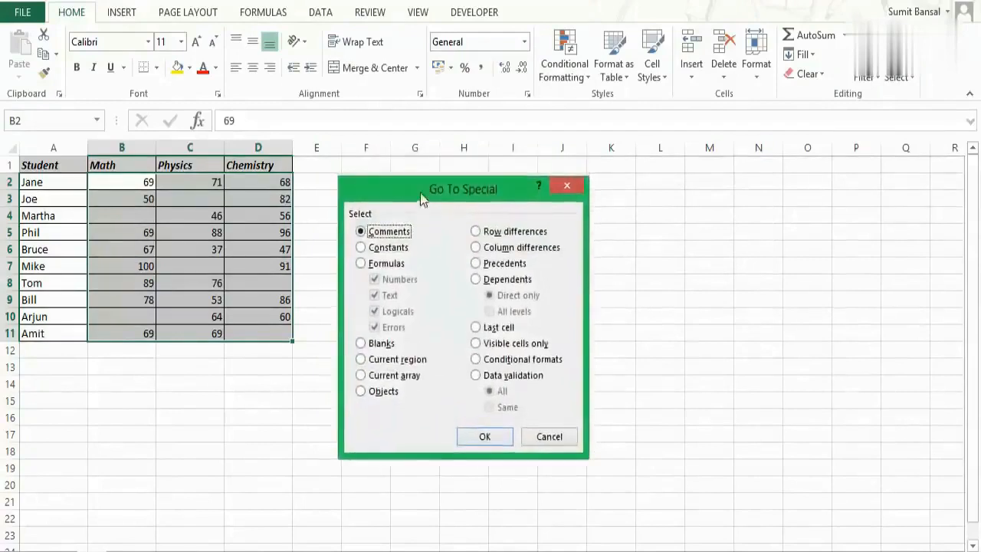
left_click(363, 344)
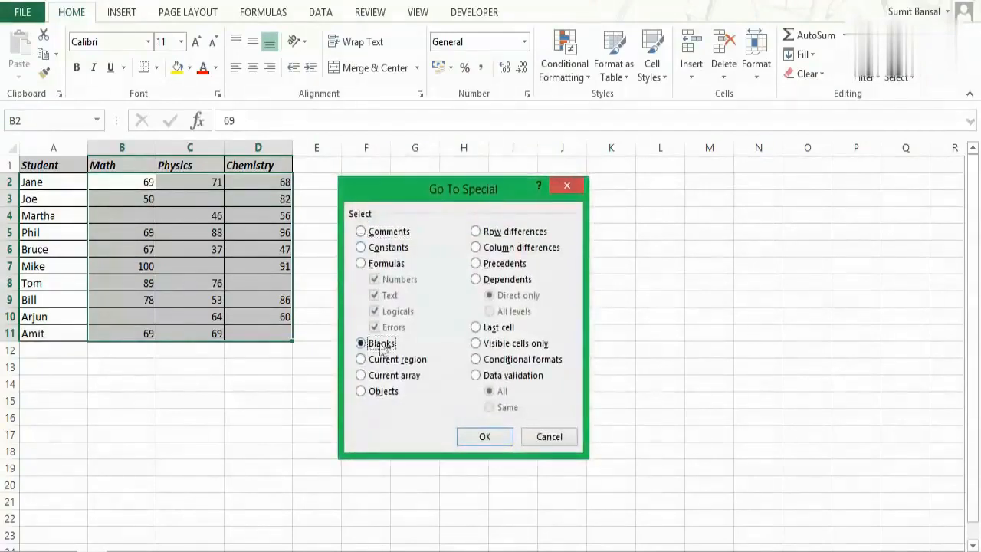
left_click(485, 436)
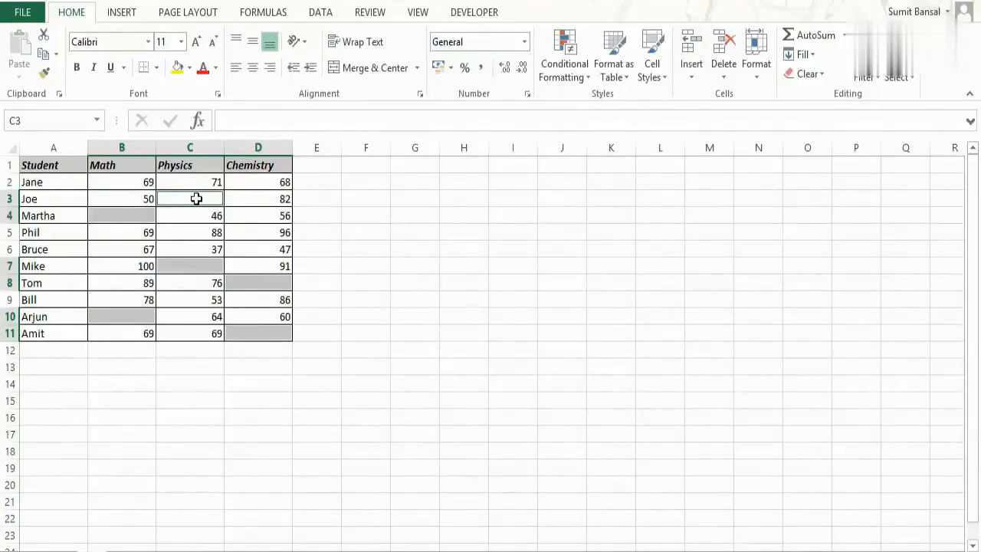
- Fill all the selected blank cells at once with the text Not Appeared
type("Not Appeared")
key("ctrl+Return")
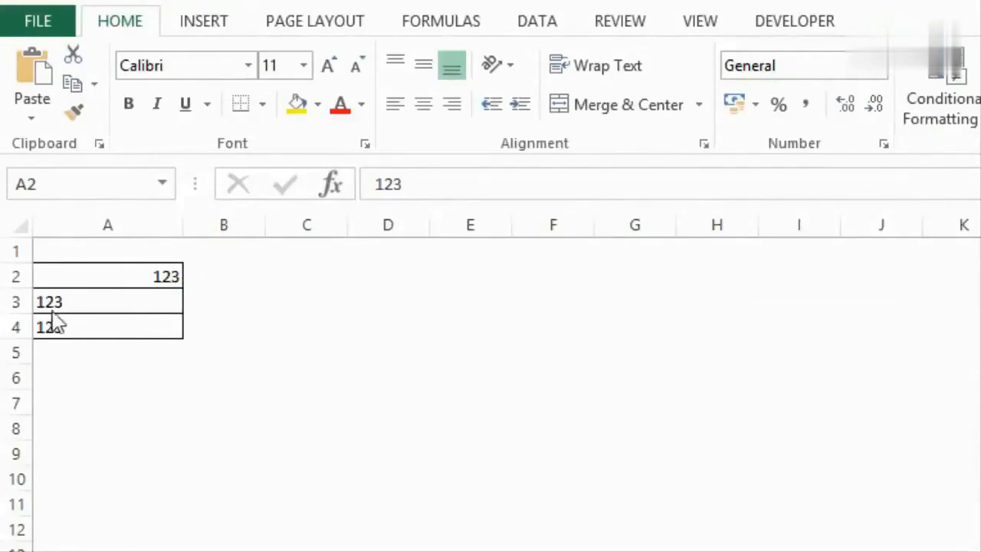
- Change the number format of cells A3:A4 to General and check both cells
left_click(151, 273)
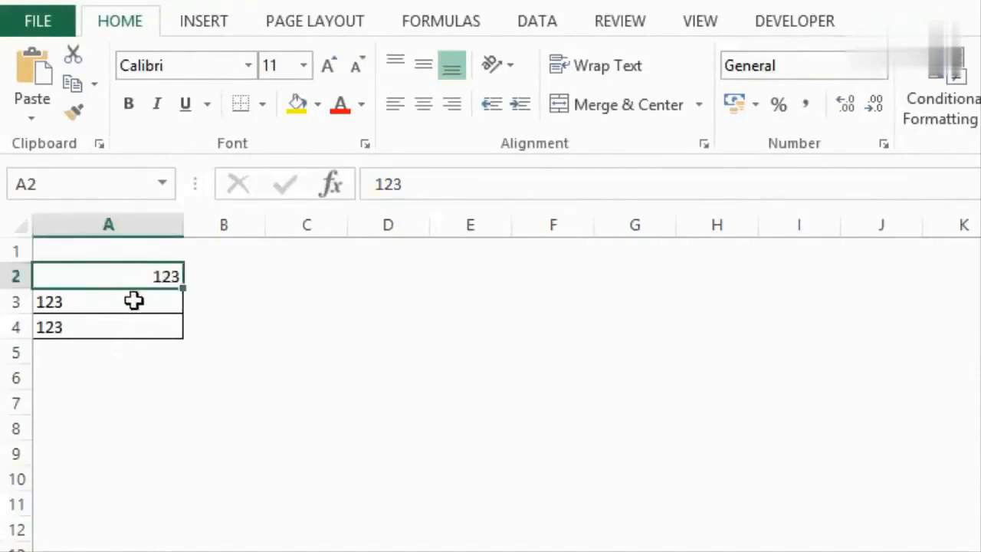
left_click_drag(134, 303, 134, 327)
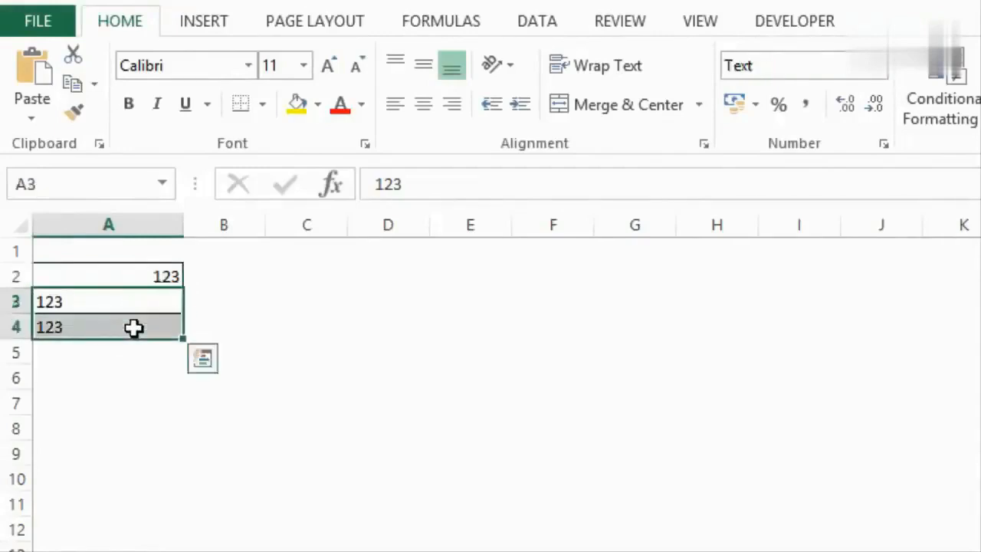
left_click(779, 69)
type("General")
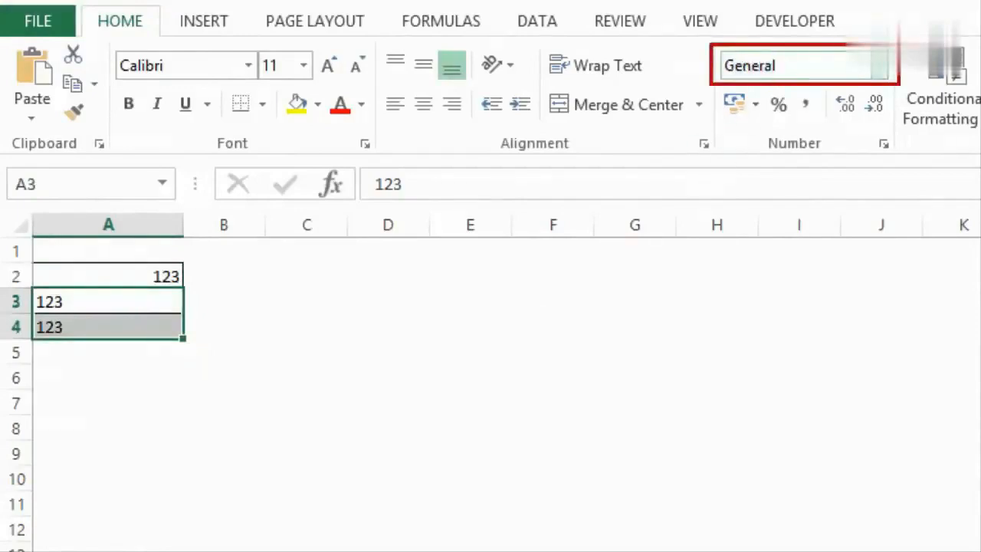
key("Return")
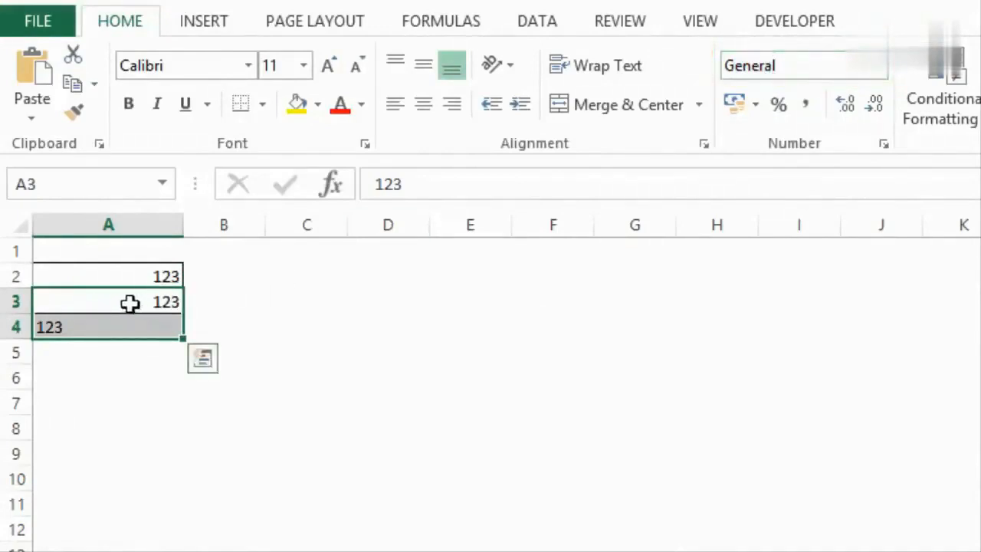
left_click(127, 303)
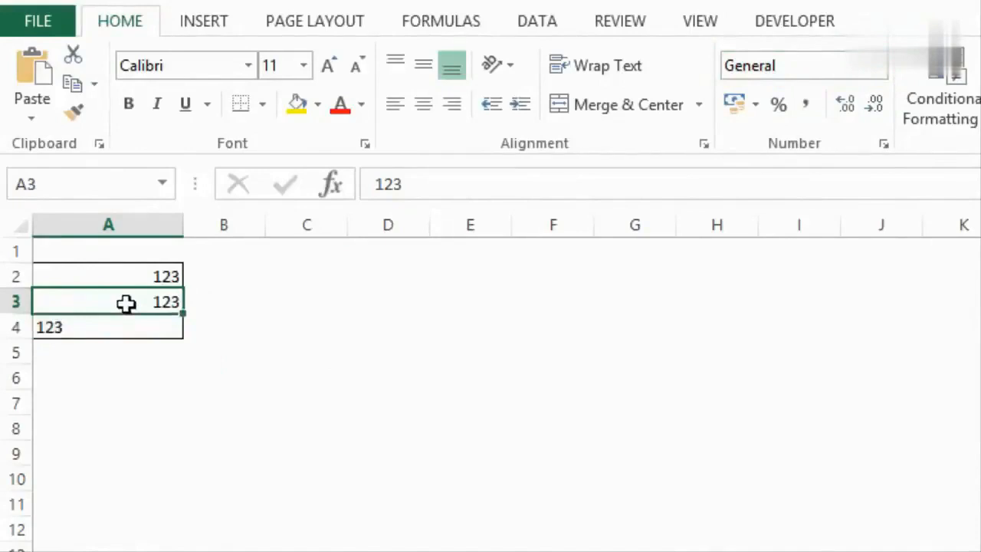
left_click(120, 329)
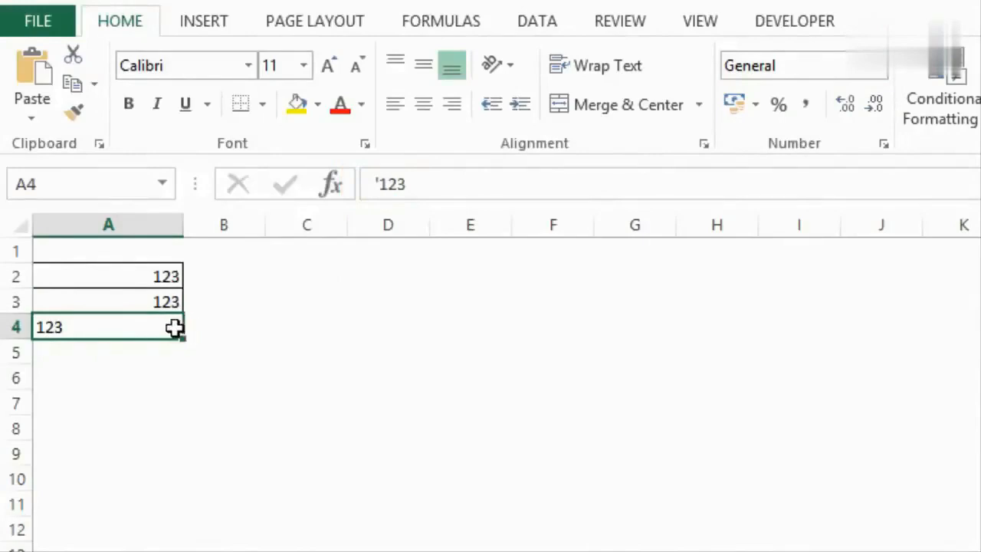
- Enter the comparison value 125 in cell D2
left_click(379, 275)
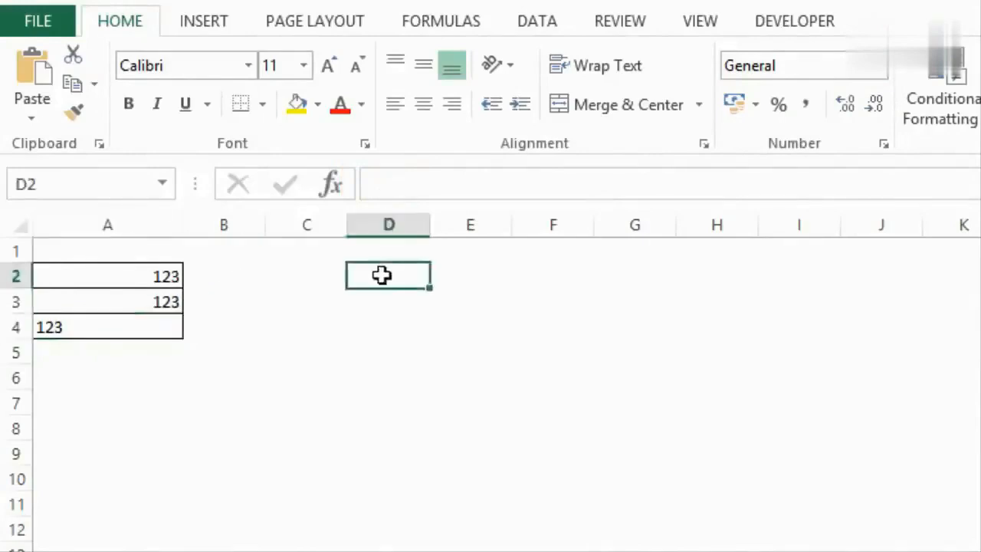
type("125")
key("ctrl+Return")
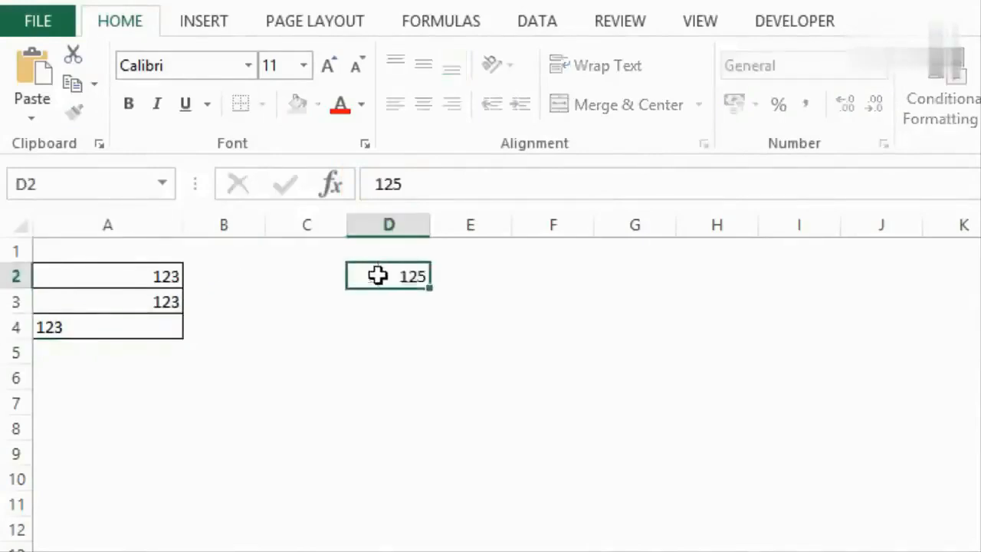
- Enter the formula =D2>A2 in cell B2 to compare the two numbers
key("Down")
key("Up")
key("Left")
key("Left")
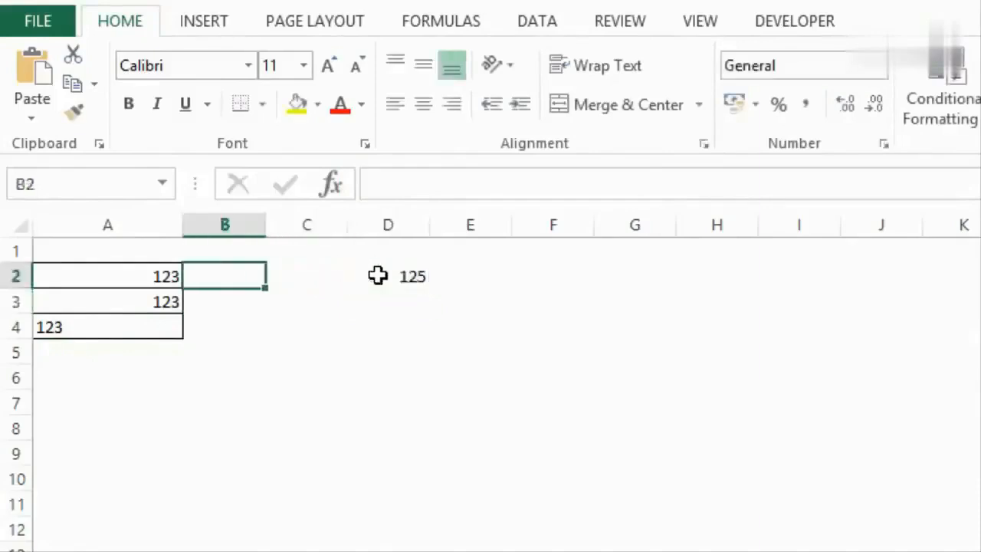
type("=")
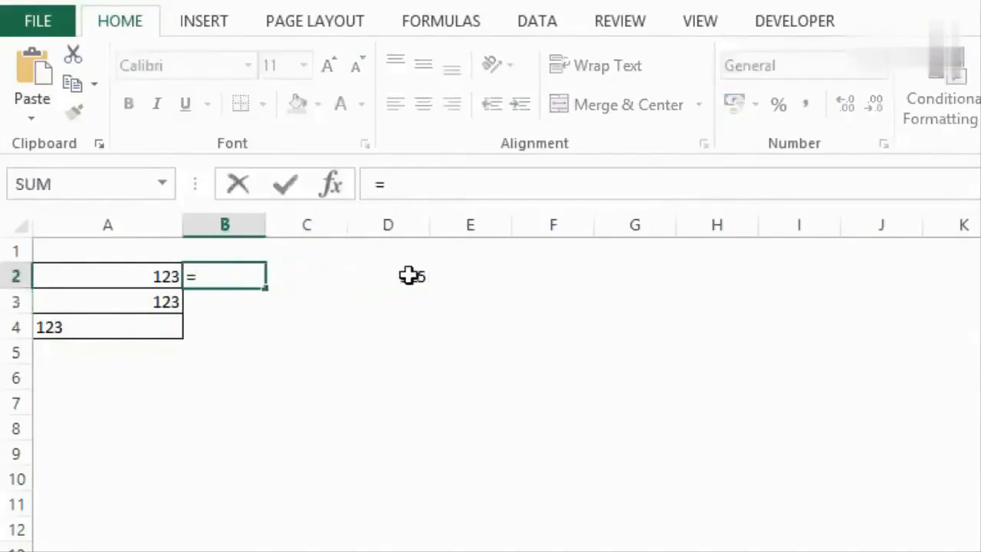
left_click(409, 276)
type(">")
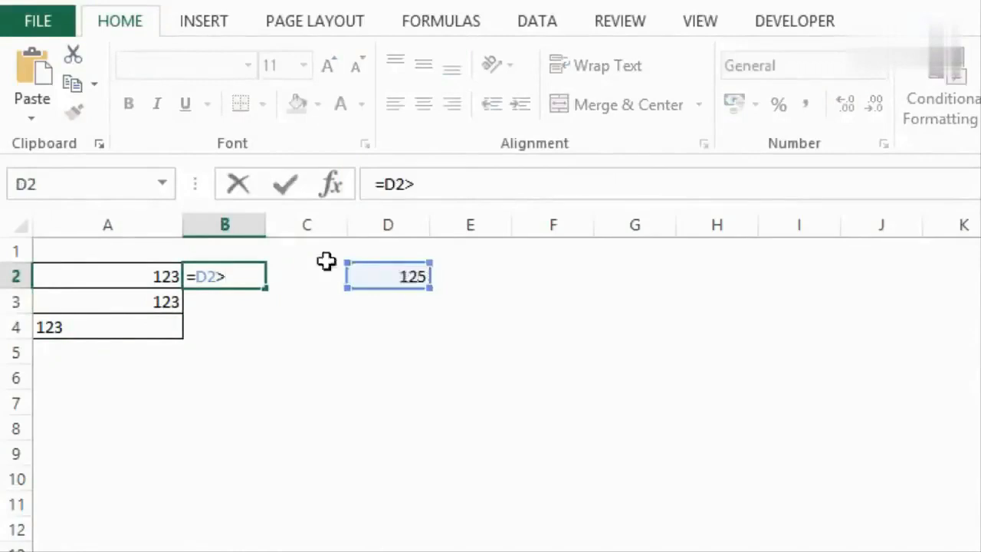
left_click(170, 275)
key("Return")
key("Up")
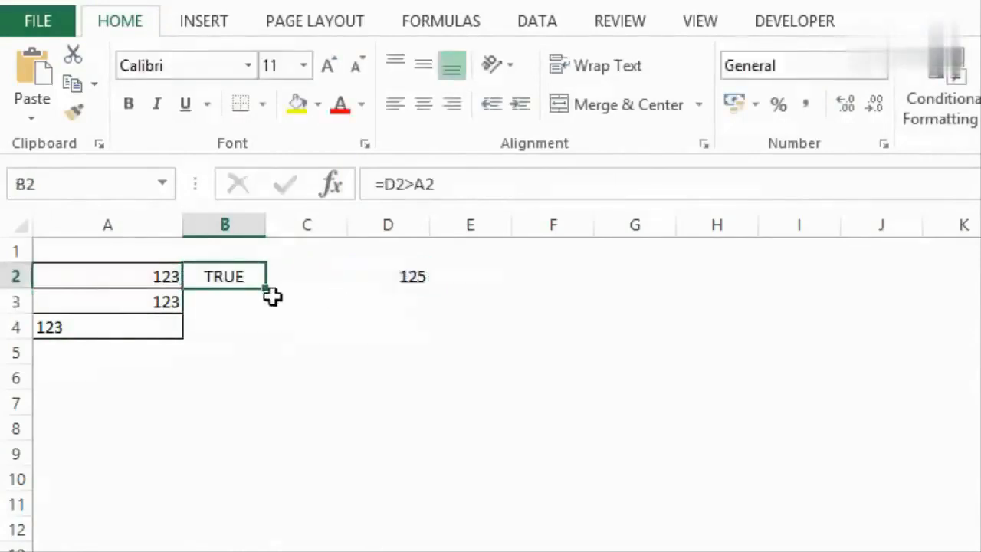
- Make the D2 reference in B2 absolute, giving =$D$2>A2, and copy the formula down to B4
double_click(228, 276)
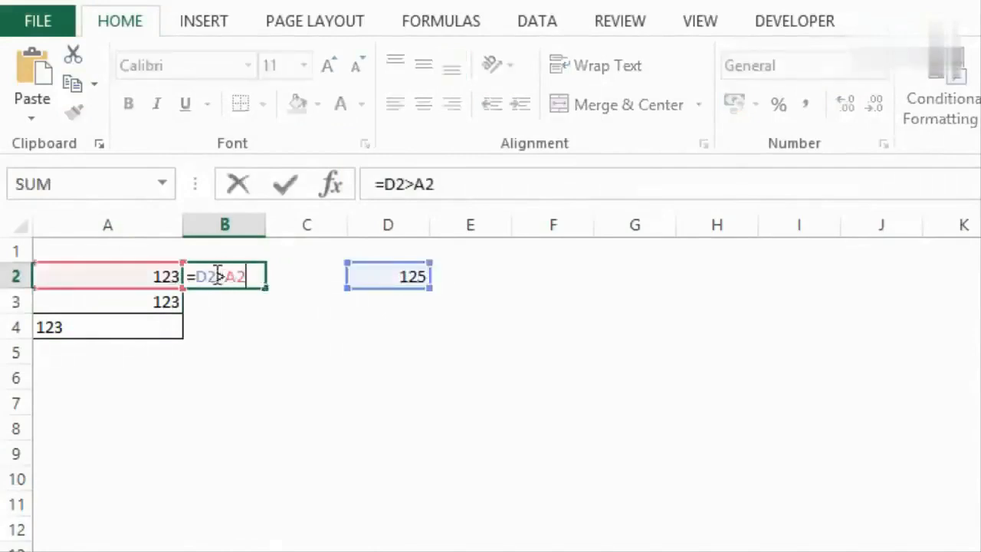
key("F4")
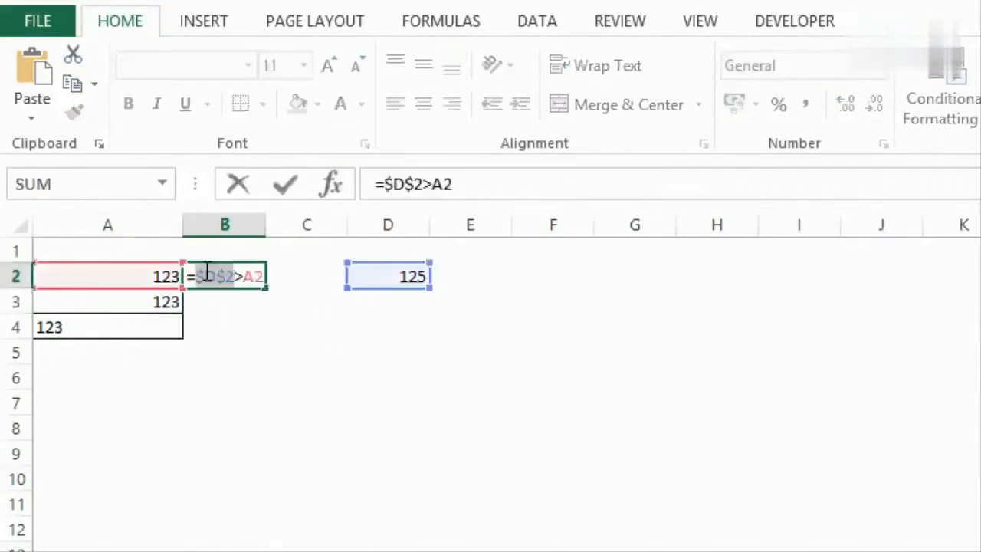
key("Return")
left_click(208, 270)
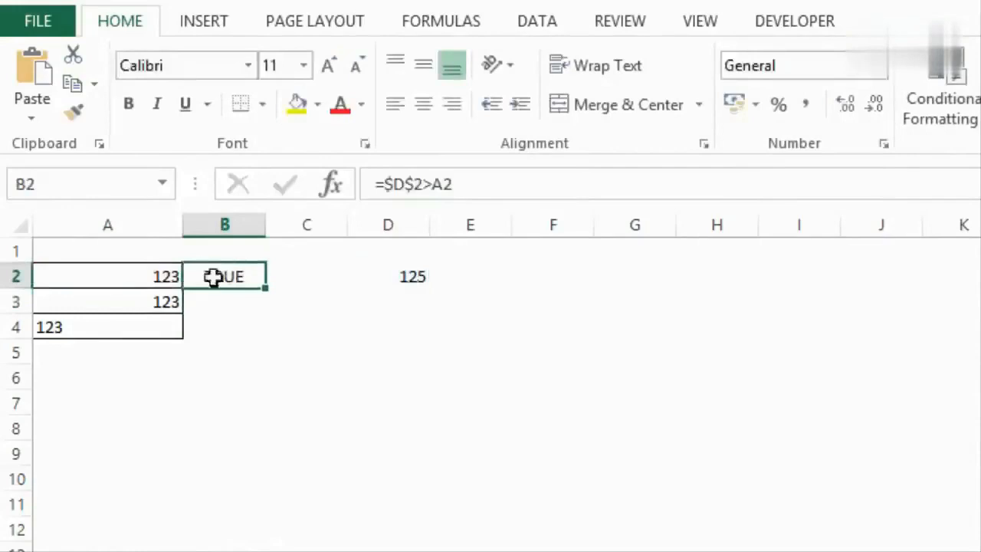
left_click_drag(264, 289, 263, 333)
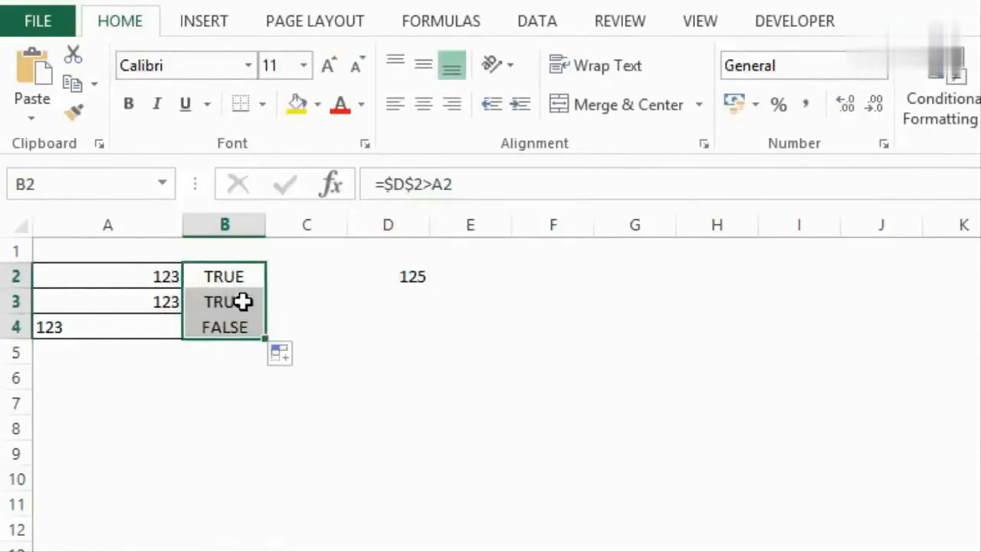
- Check cells B4 and A4, and clear the contents of the comparison range B2:E4
left_click(225, 329)
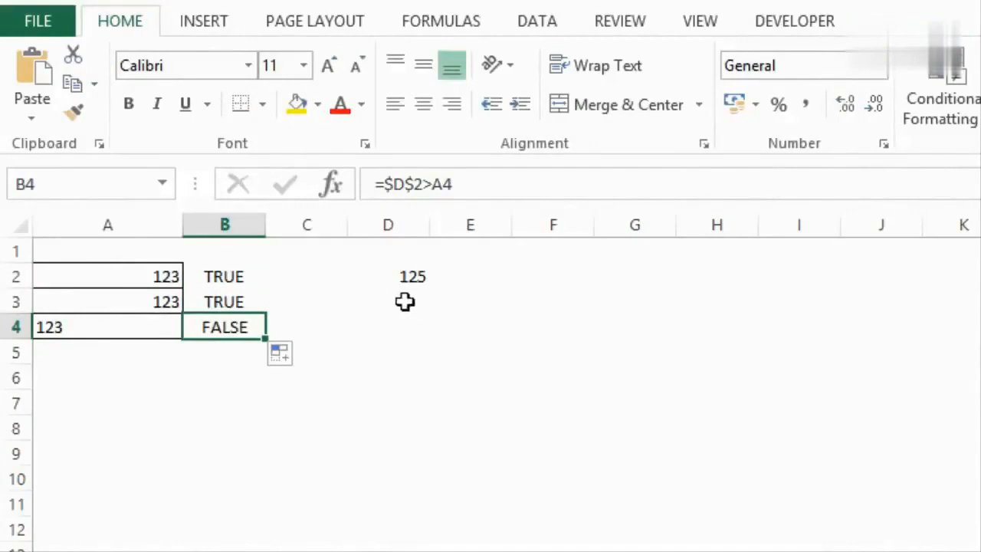
left_click(143, 333)
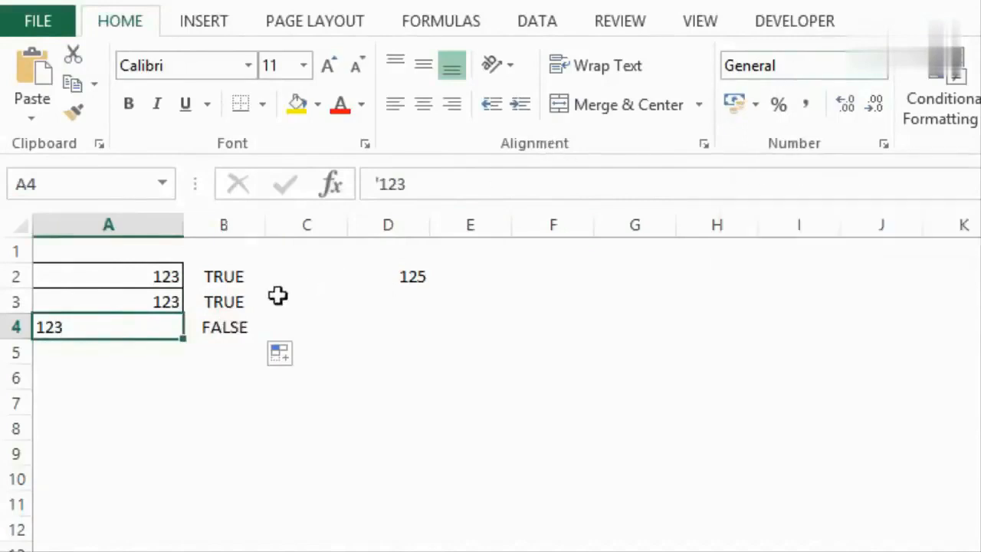
left_click_drag(235, 276, 456, 325)
key("Delete")
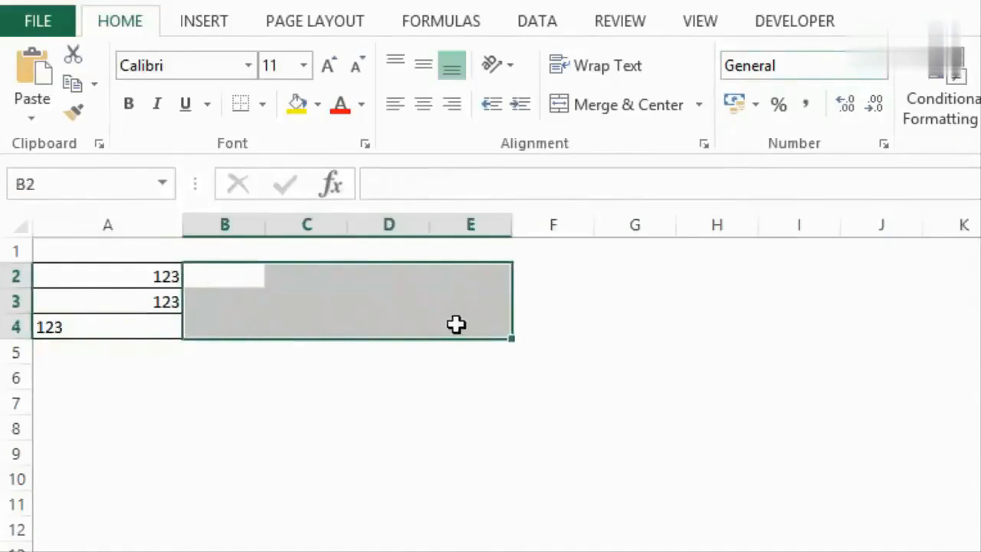
- Enter the value 1 in cell C1 and copy that cell
left_click(320, 251)
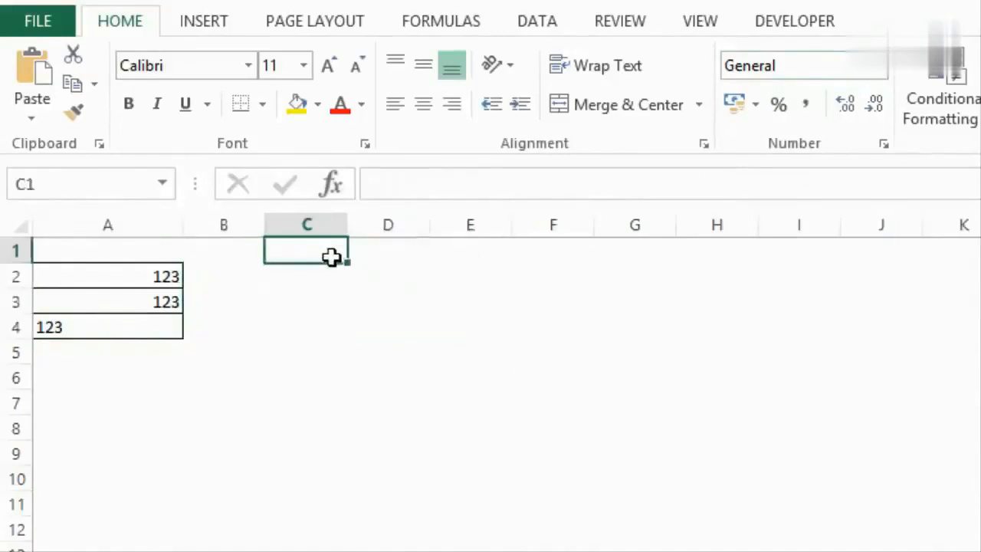
type("1")
key("ctrl+Return")
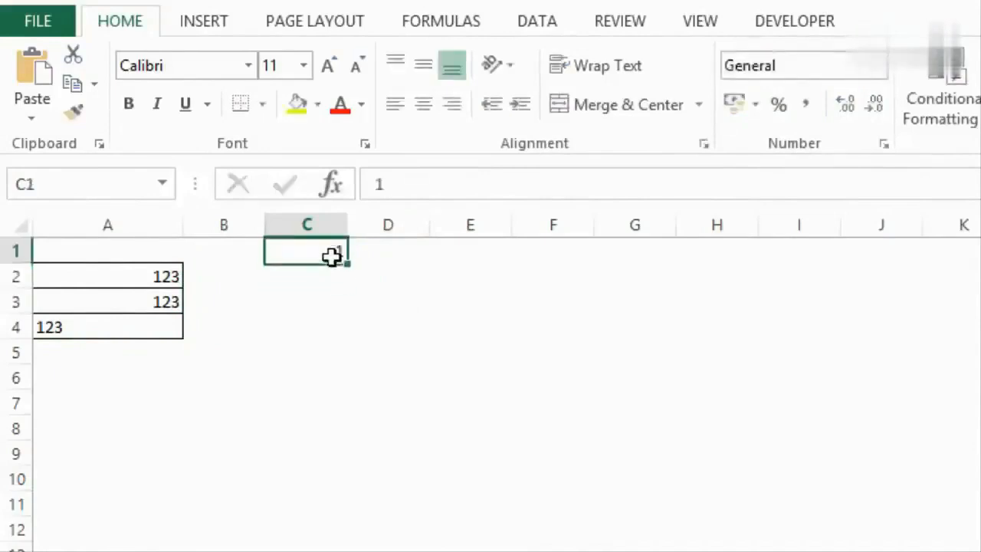
key("ctrl+c")
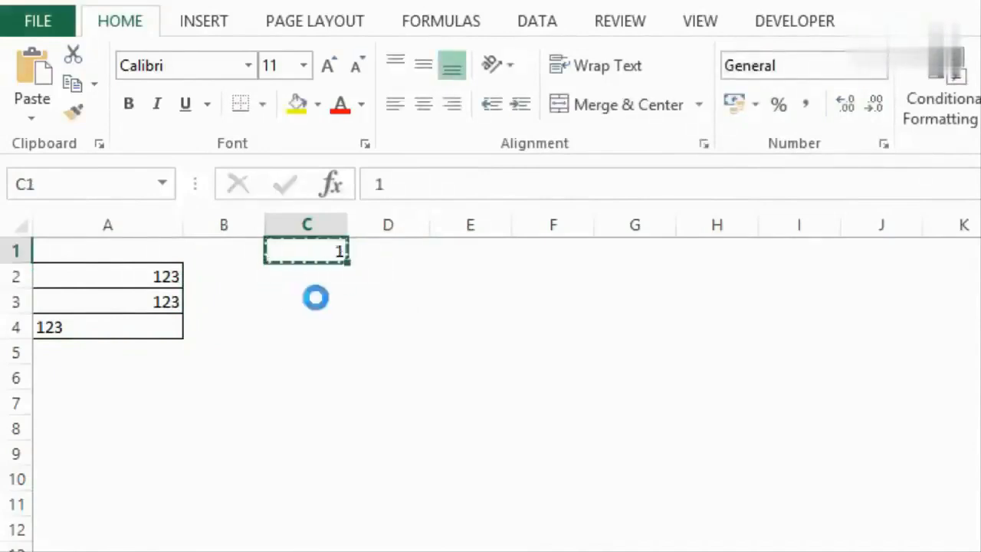
- Convert A2:A4 to numbers by pasting the copied 1 onto the range with Paste Special's Multiply operation, and check the converted cells
left_click_drag(98, 278, 101, 329)
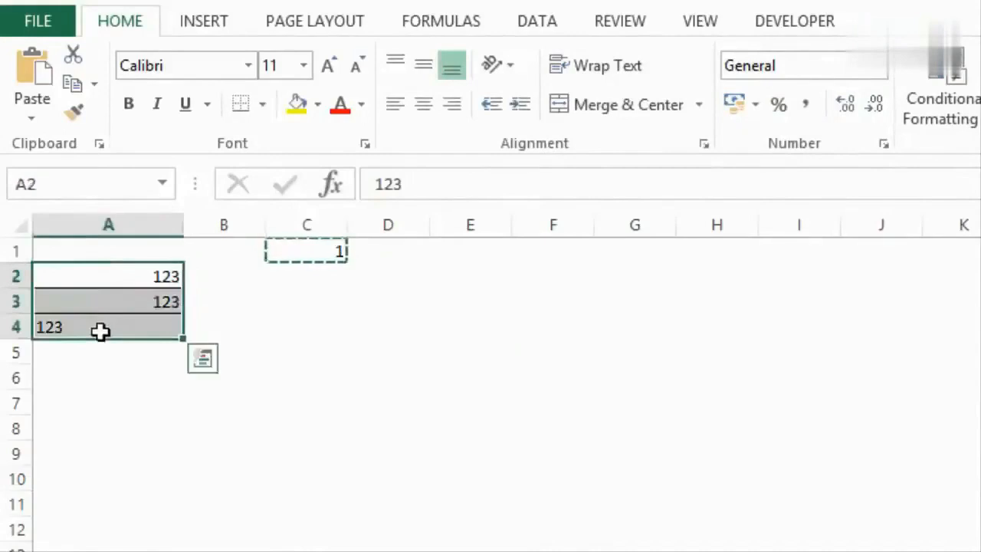
left_click(32, 115)
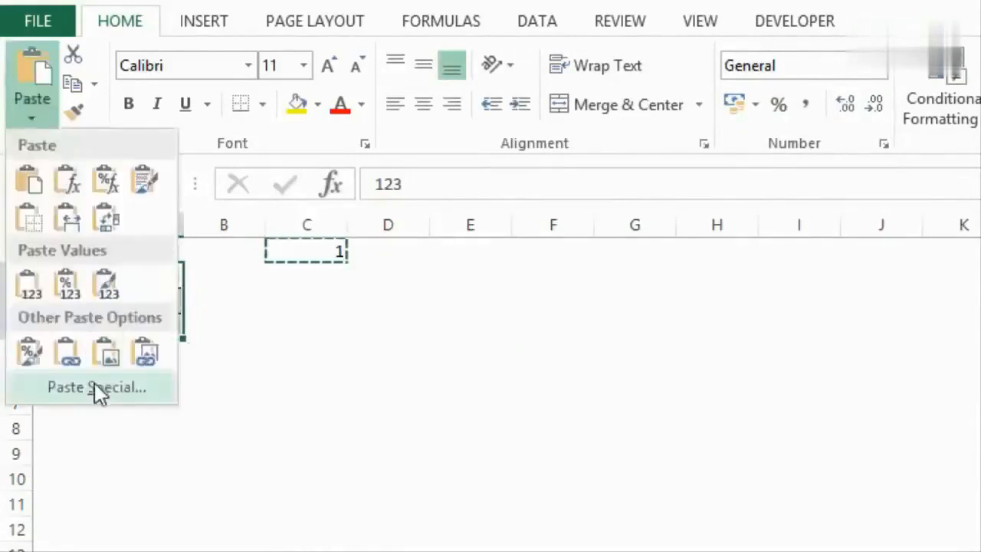
left_click(94, 385)
left_click_drag(584, 301, 368, 172)
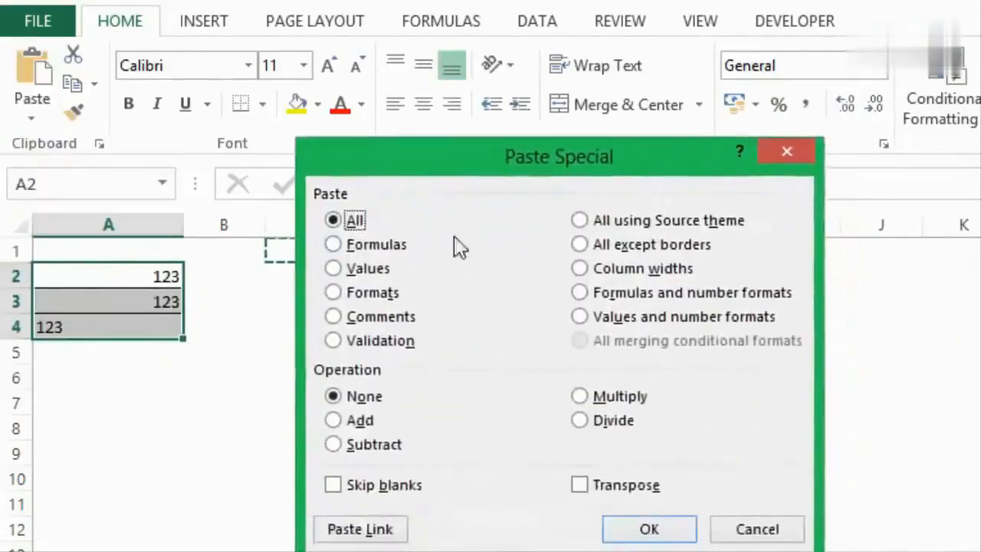
left_click_drag(447, 168, 411, 132)
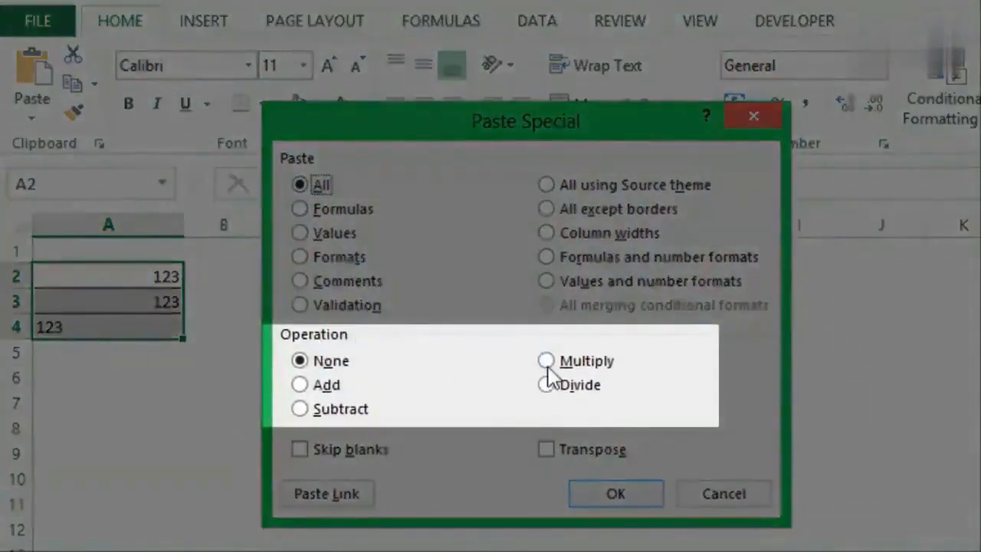
left_click(546, 360)
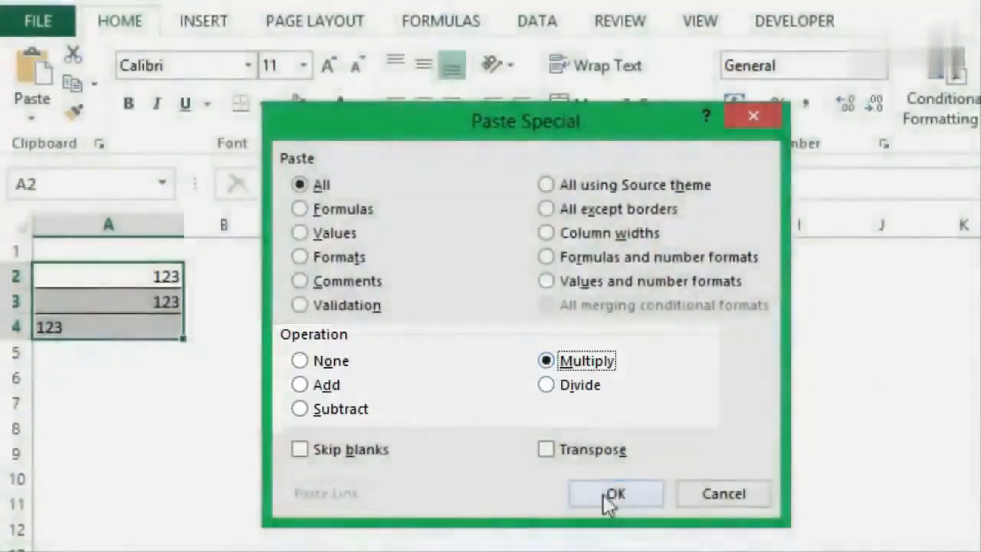
left_click(611, 496)
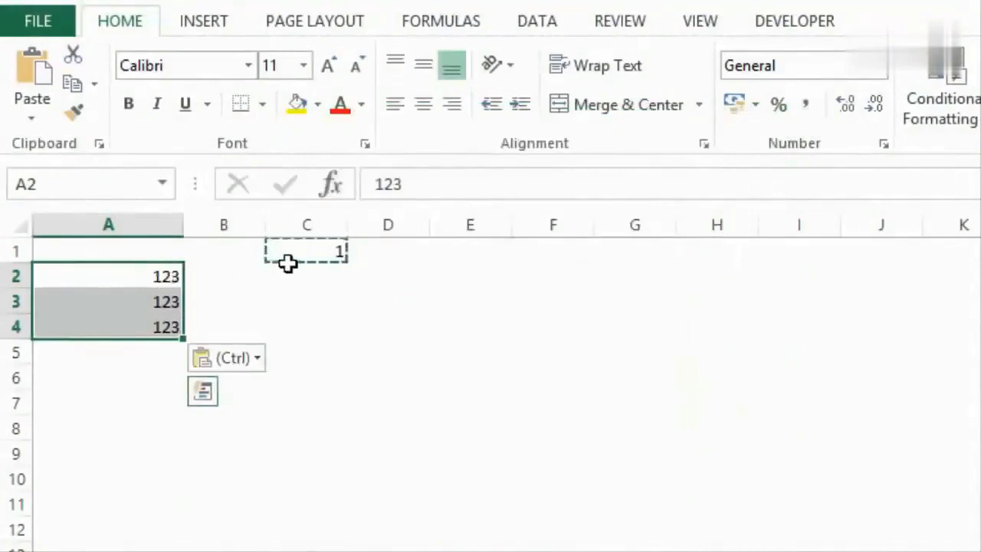
left_click(169, 328)
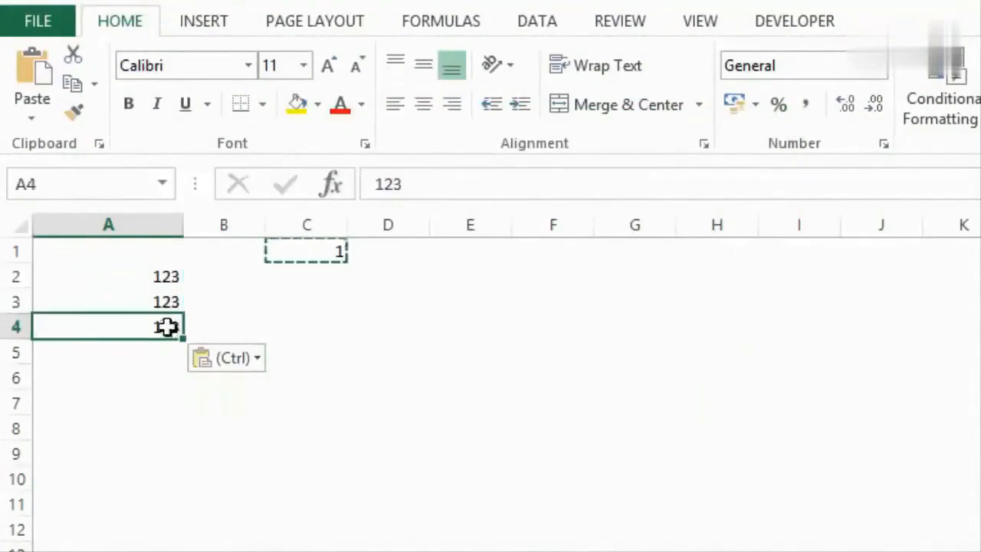
left_click_drag(158, 280, 161, 322)
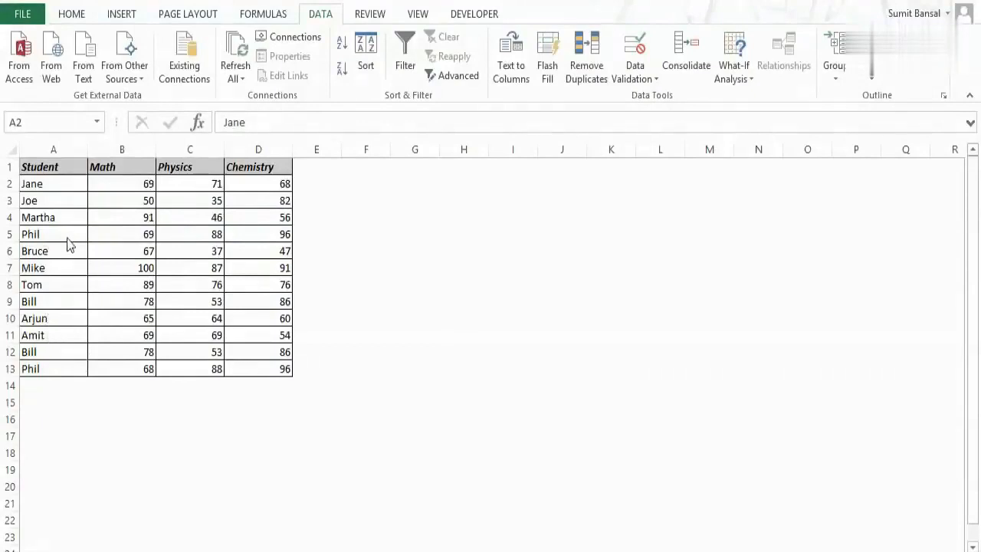
- Highlight duplicate values in A2:D13 using conditional formatting with Light Red Fill with Dark Red Text
left_click(71, 182)
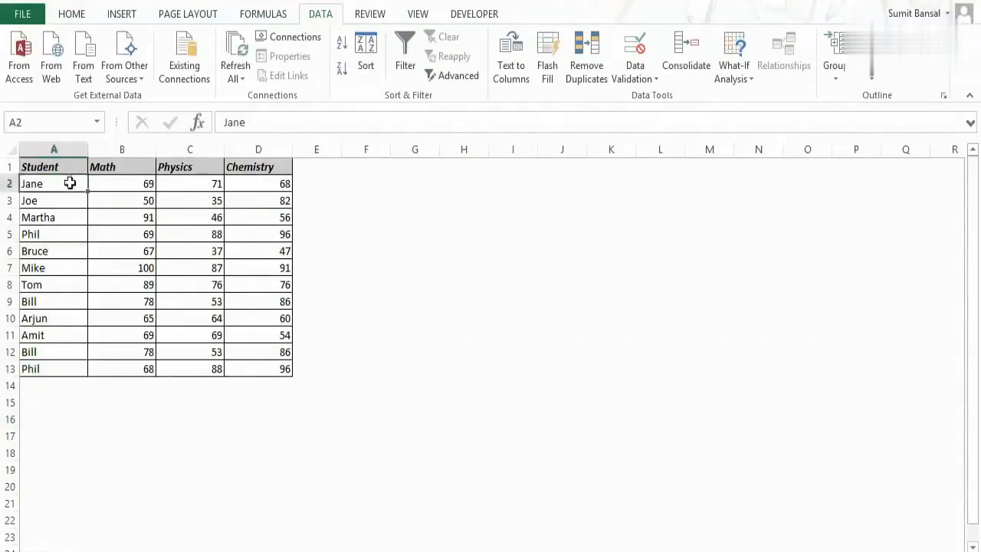
left_click_drag(70, 182, 264, 369)
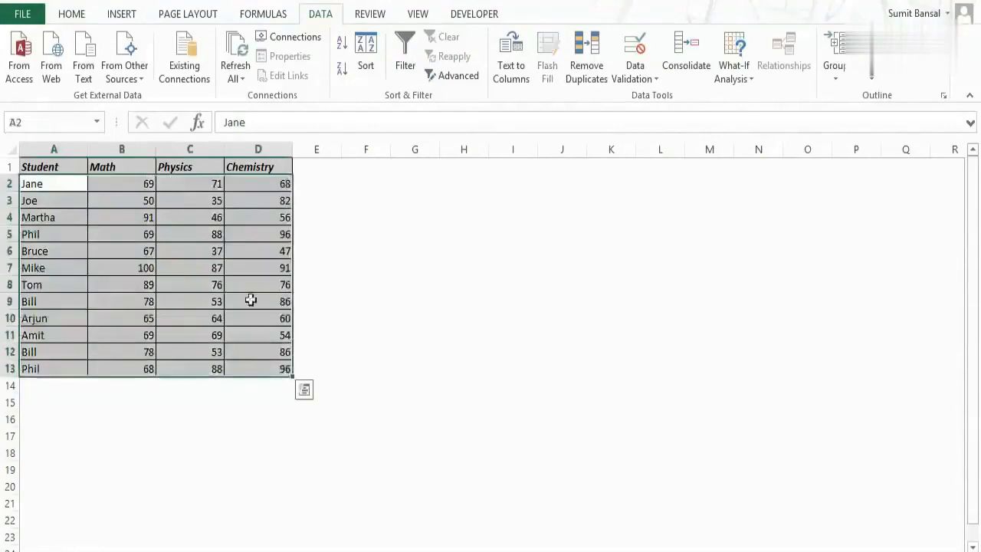
left_click(73, 17)
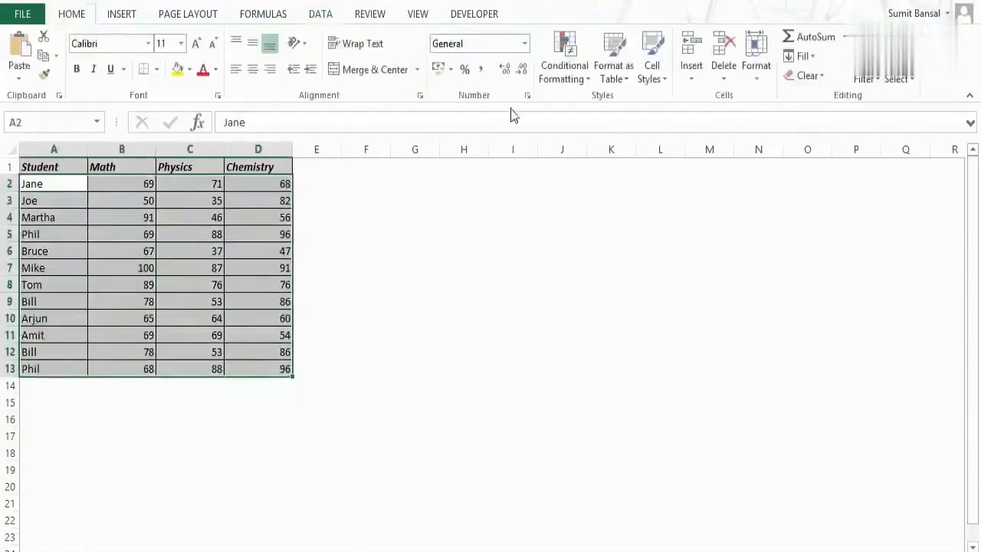
left_click(579, 85)
mouse_move(627, 122)
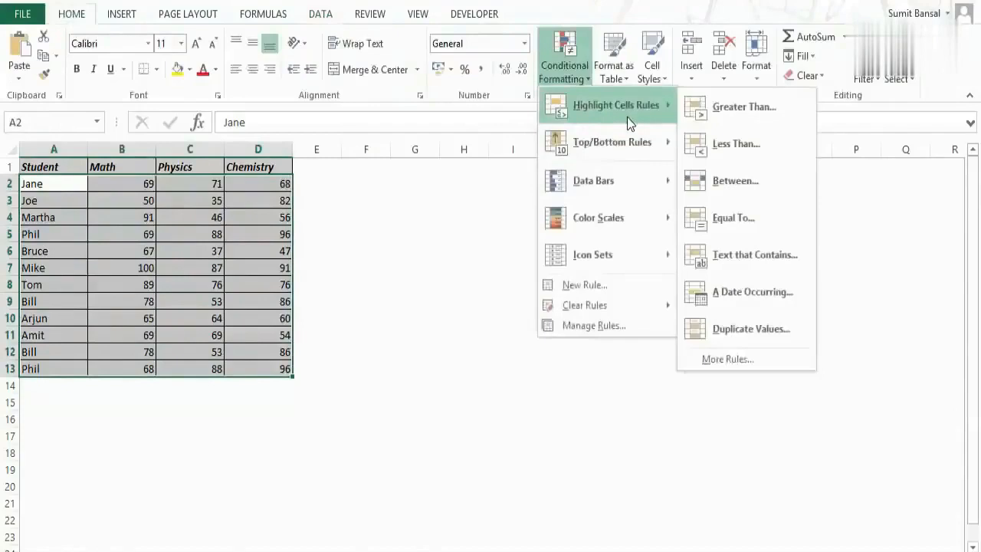
left_click(772, 333)
left_click_drag(538, 186, 457, 201)
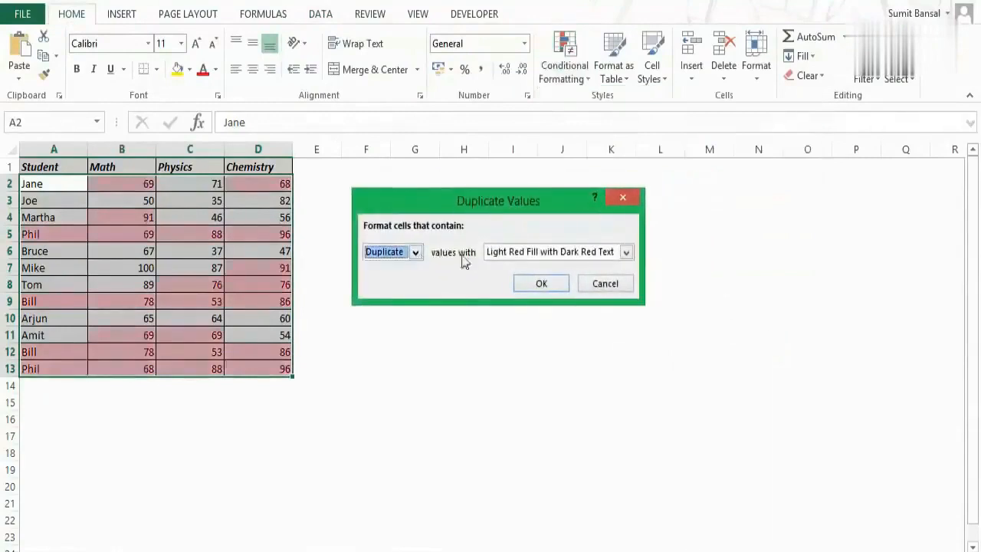
left_click(541, 285)
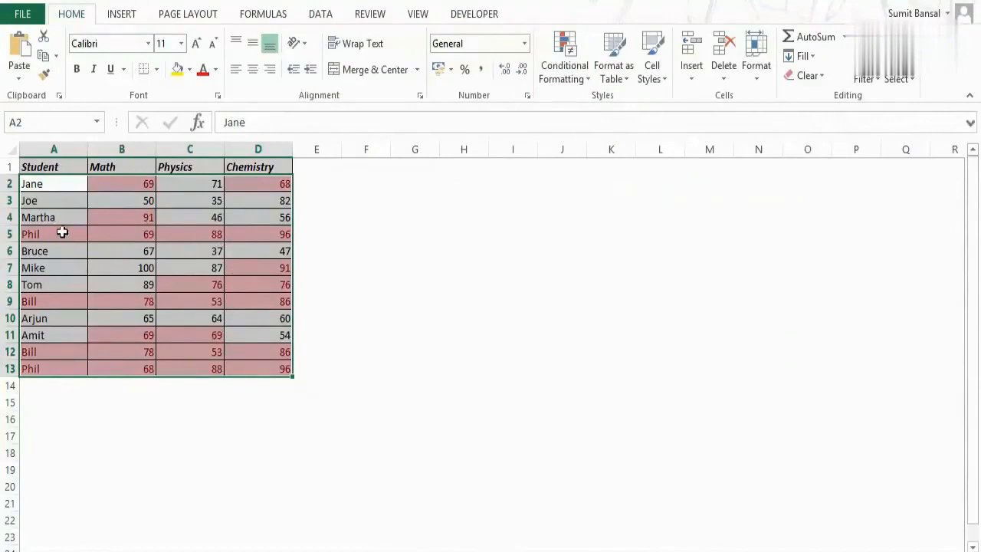
- Compare the highlighted repeated students in rows 5, 9, 12 and 13, and undo the duplicate-value highlighting
left_click(71, 236)
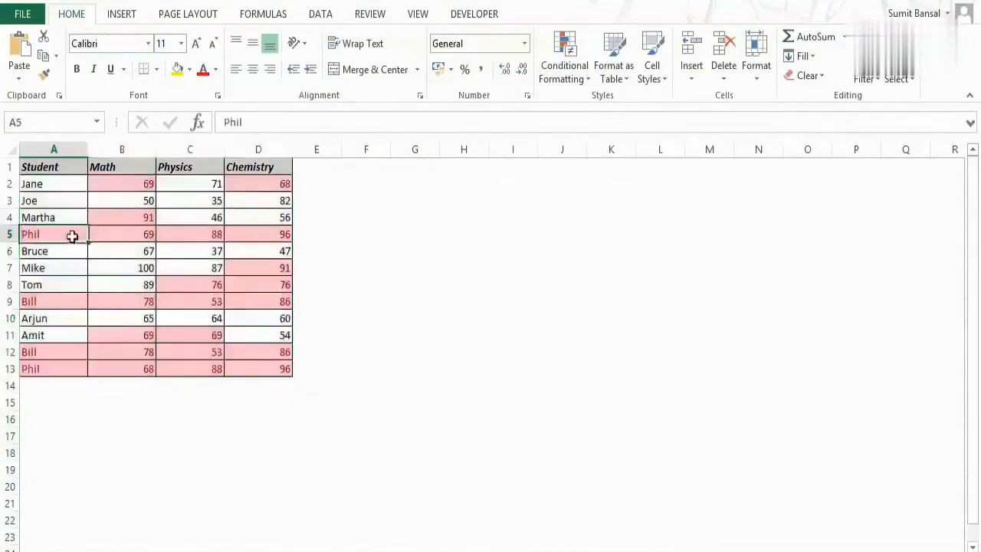
left_click(54, 368)
left_click(56, 299)
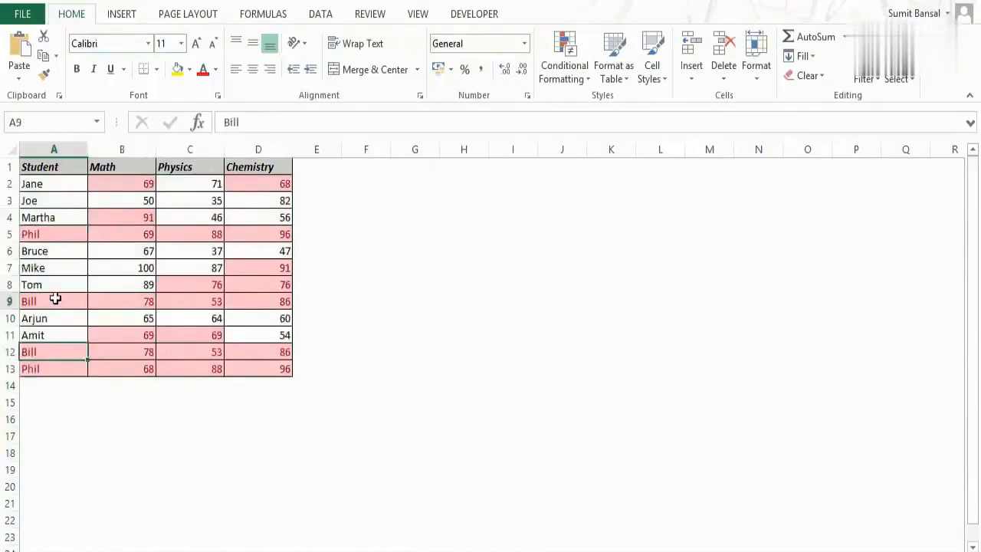
left_click(56, 350)
left_click_drag(61, 235, 240, 234)
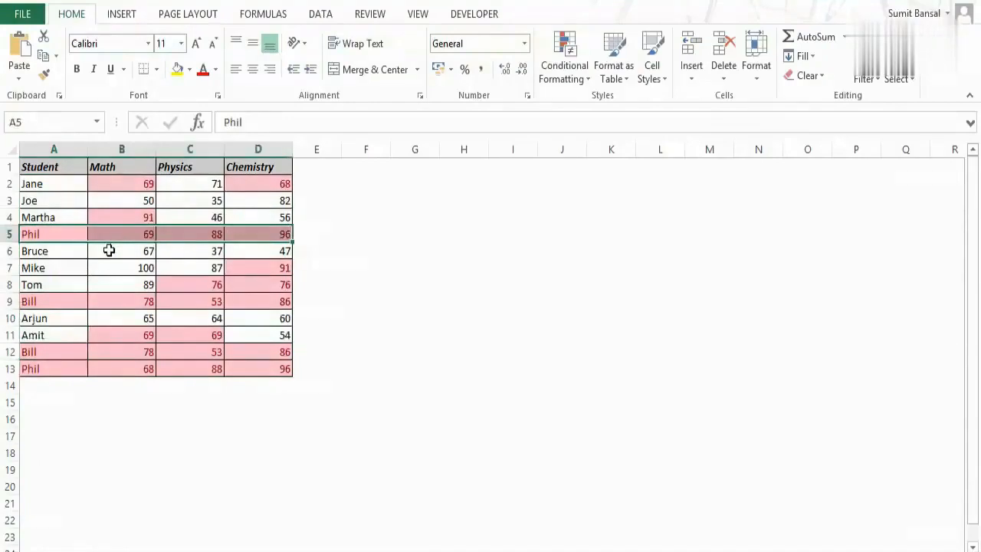
key("ctrl+a")
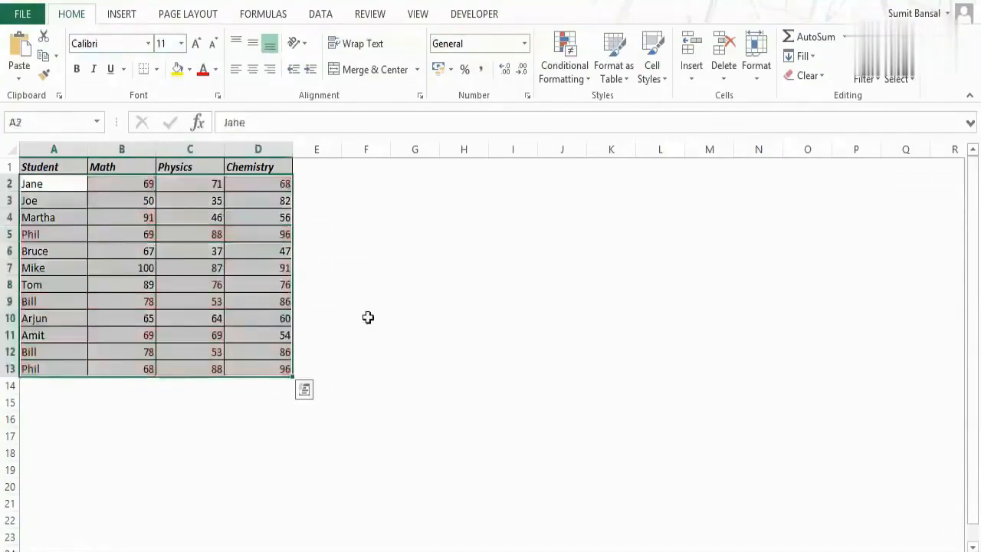
- Remove duplicate rows from A1:D13, treating the first row as headers and matching on Student, Math, Physics and Chemistry
left_click(42, 169)
left_click_drag(114, 198, 237, 311)
left_click_drag(264, 367, 263, 370)
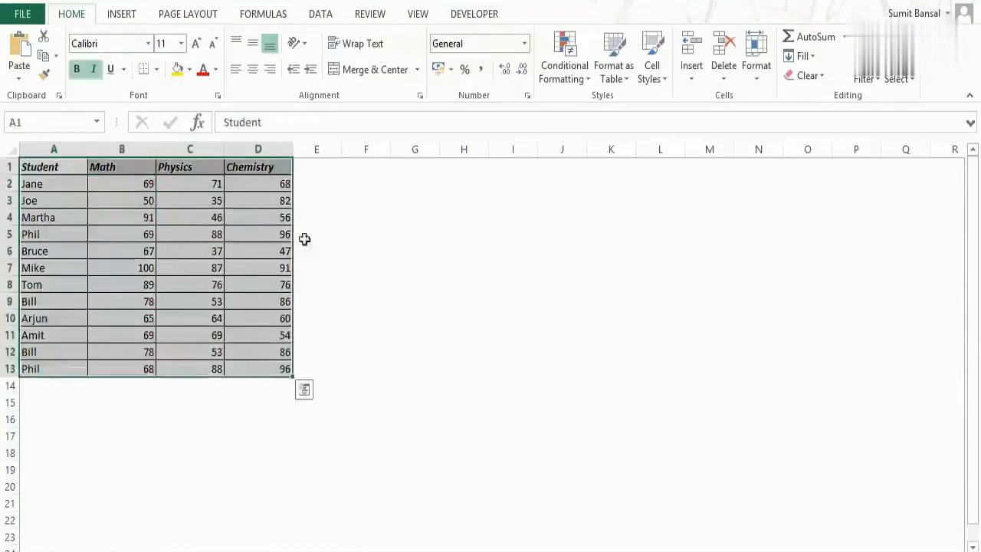
left_click(320, 14)
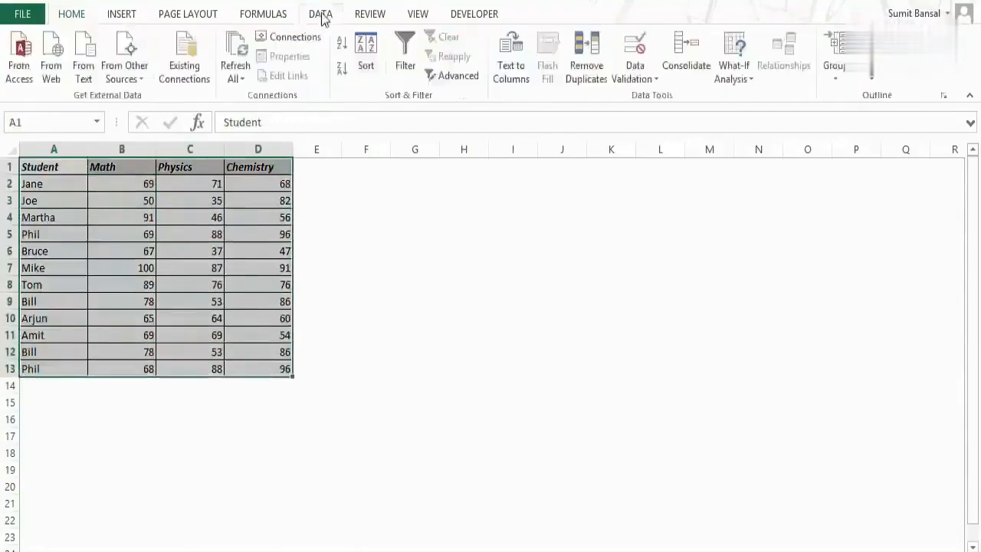
left_click(597, 80)
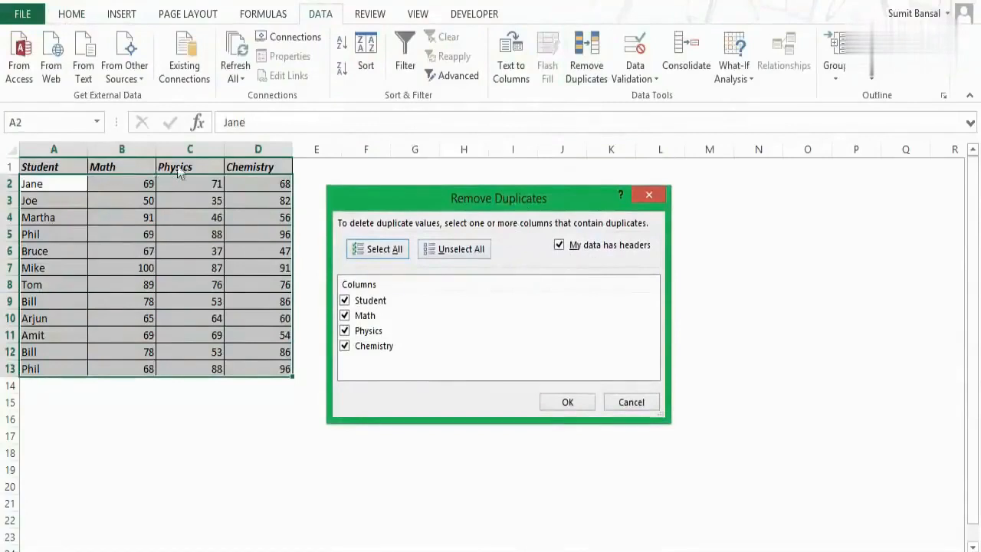
left_click(559, 245)
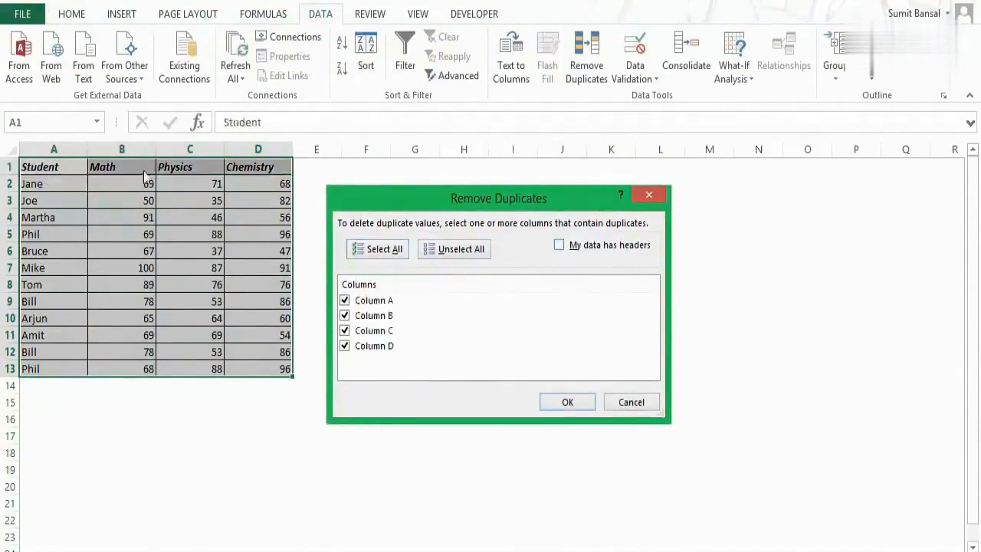
left_click(561, 249)
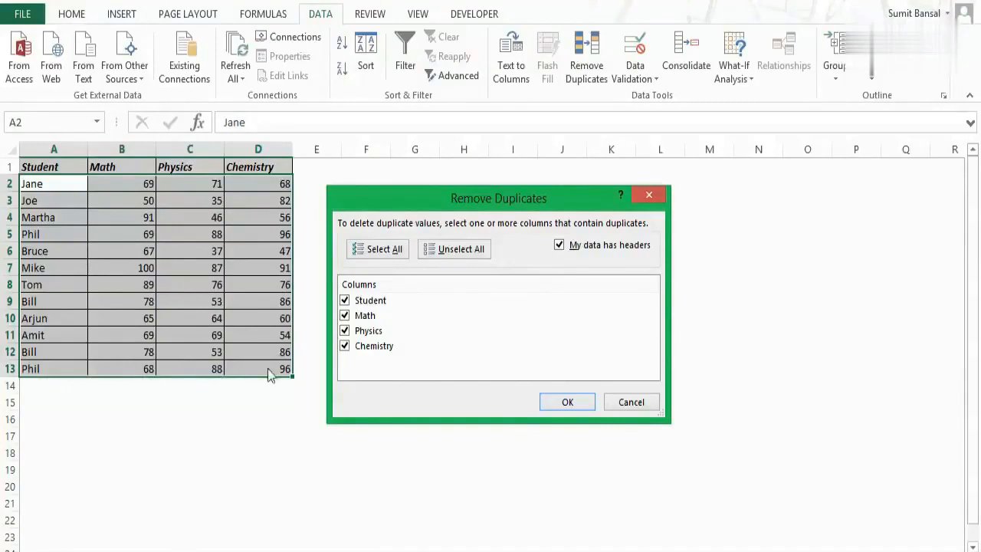
left_click(567, 403)
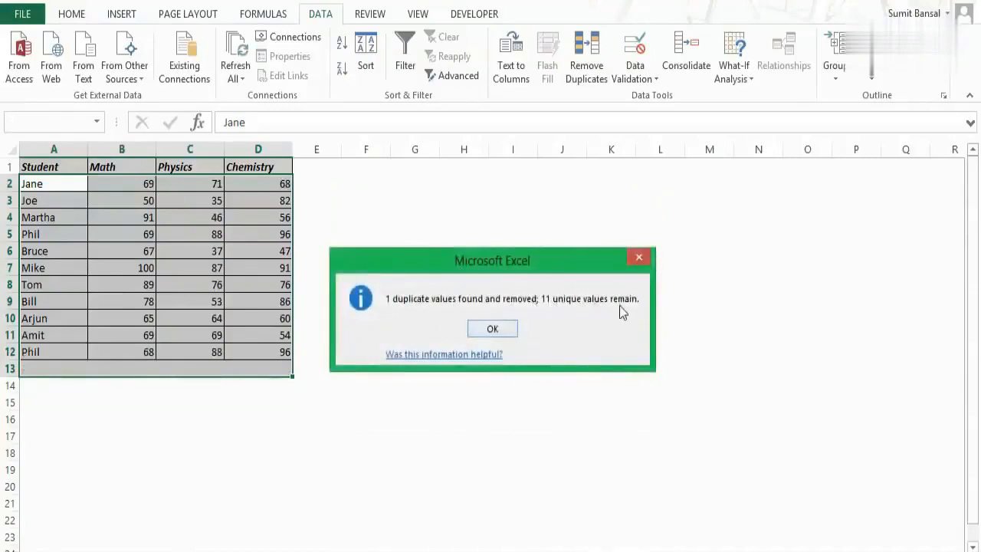
left_click(492, 328)
- Compare the Math marks in rows 5 and 12, and check the remaining student records in rows 9 and 12
left_click(53, 352)
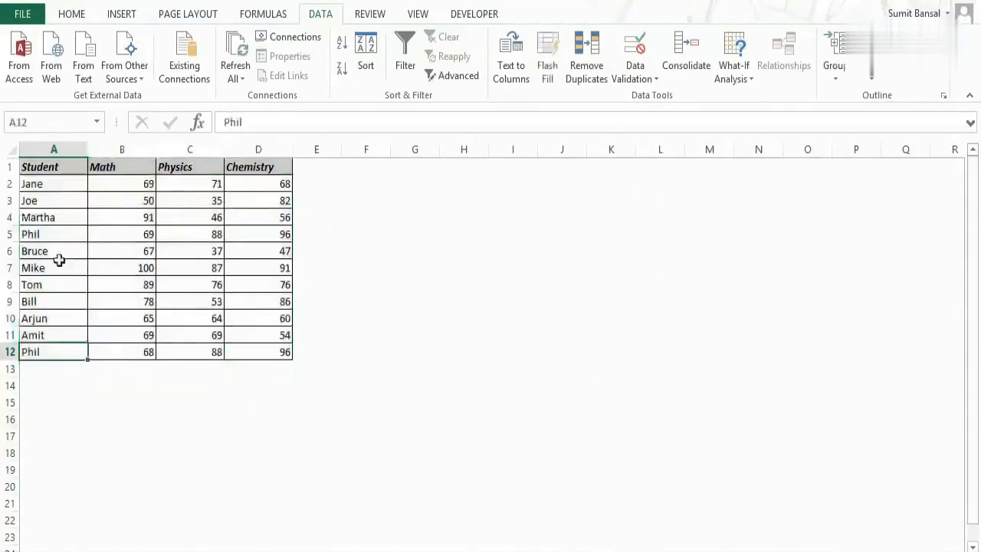
left_click(123, 235)
left_click(140, 350)
left_click(71, 351)
left_click_drag(71, 351, 259, 351)
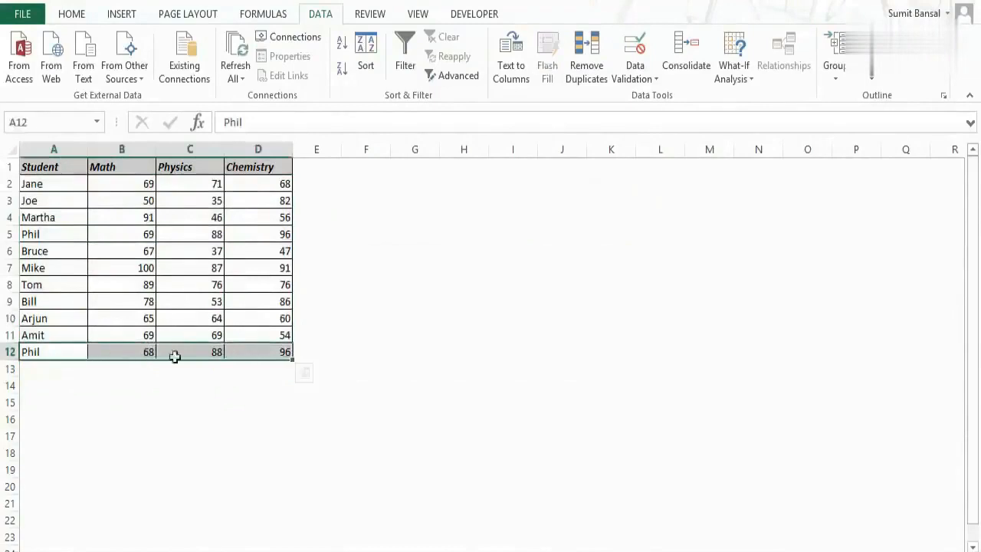
left_click_drag(64, 302, 261, 298)
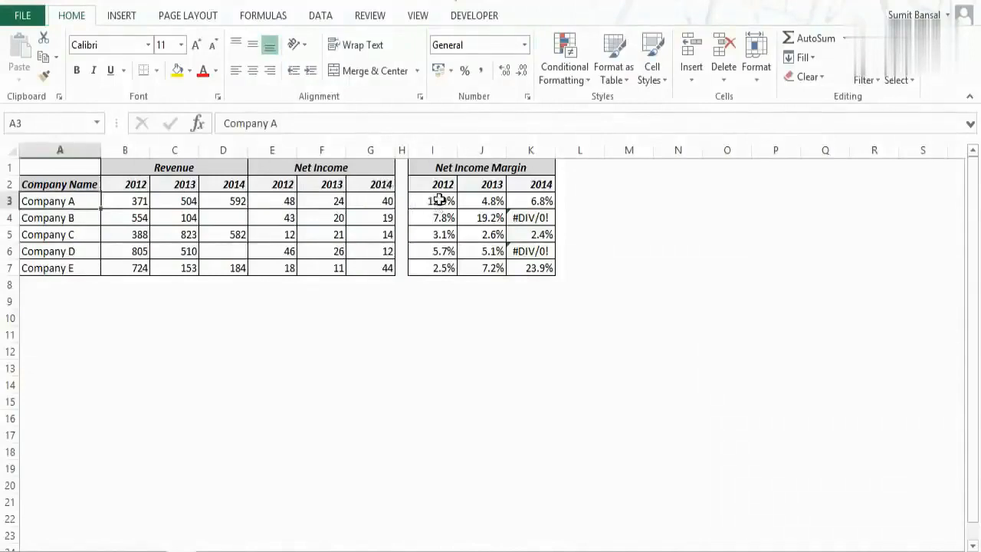
- Examine the net income margin formulas in I3 and K4 and the blank 2014 revenue cells D4 and D6
left_click(439, 202)
double_click(443, 202)
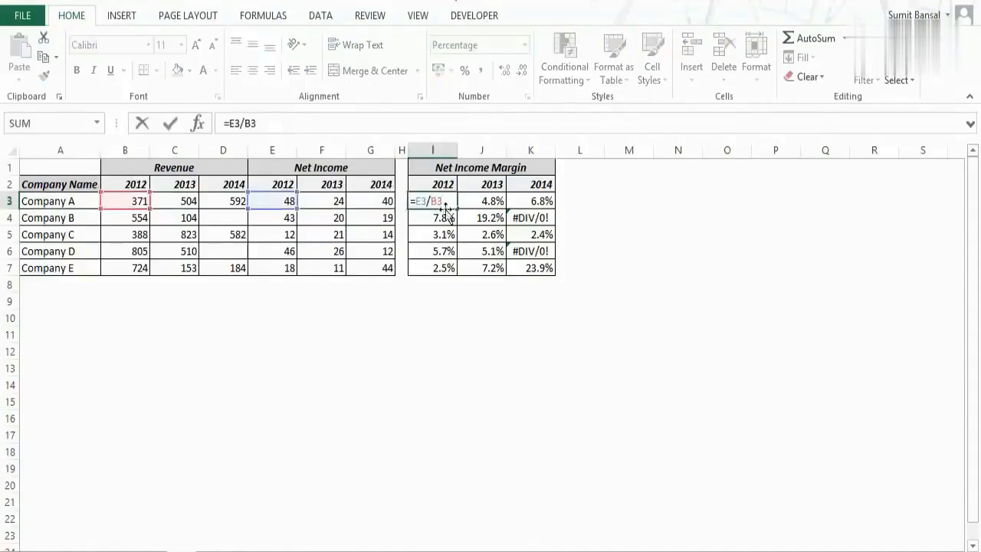
key("Escape")
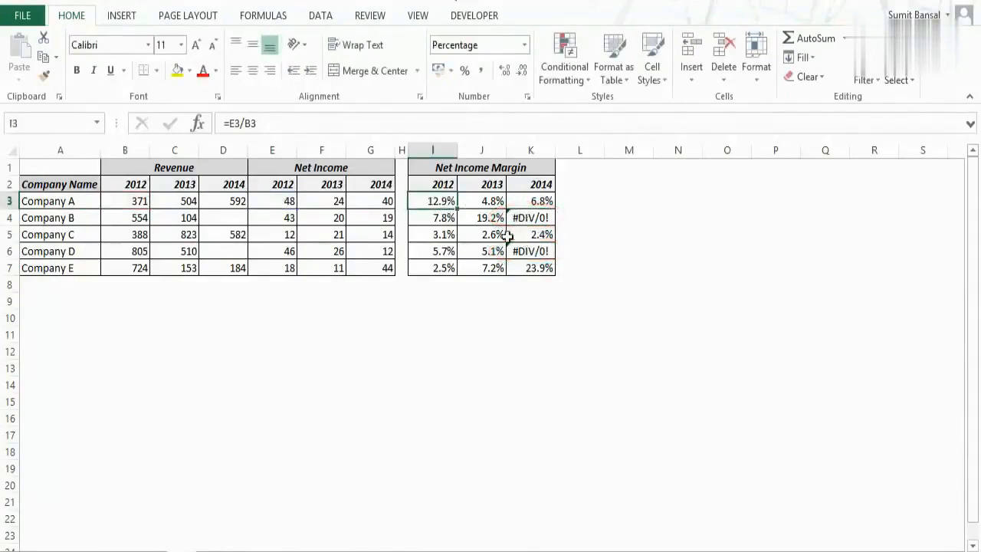
left_click(233, 218)
left_click(238, 250)
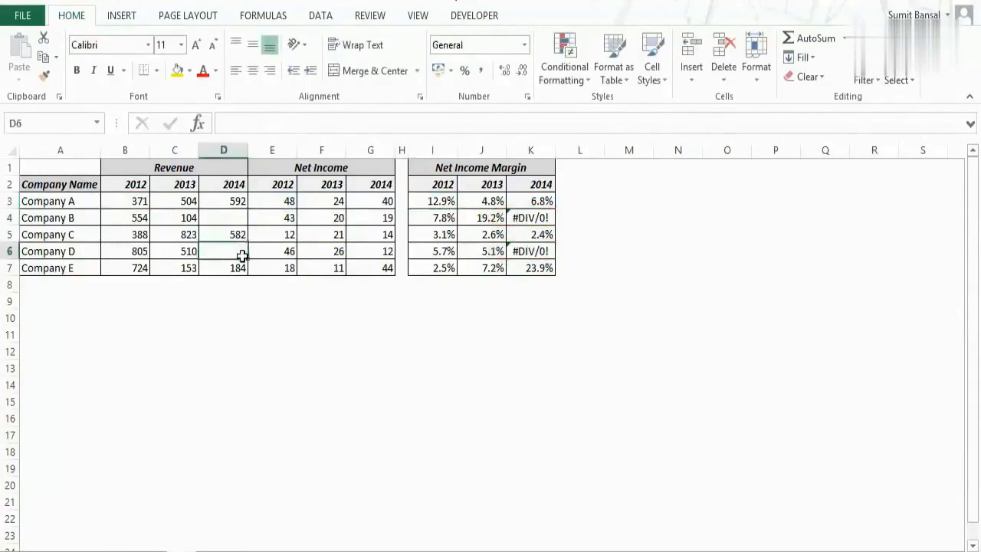
left_click(529, 219)
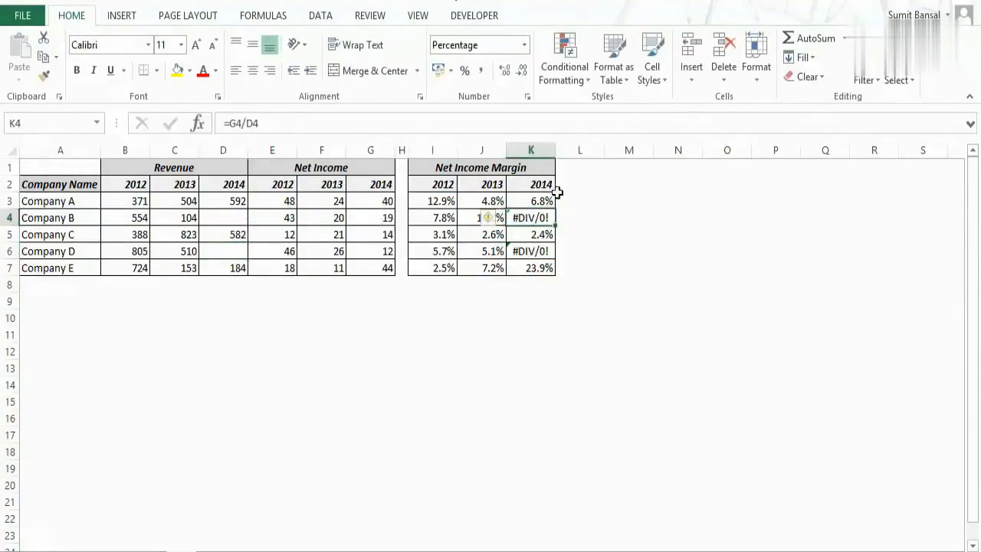
left_click(445, 201)
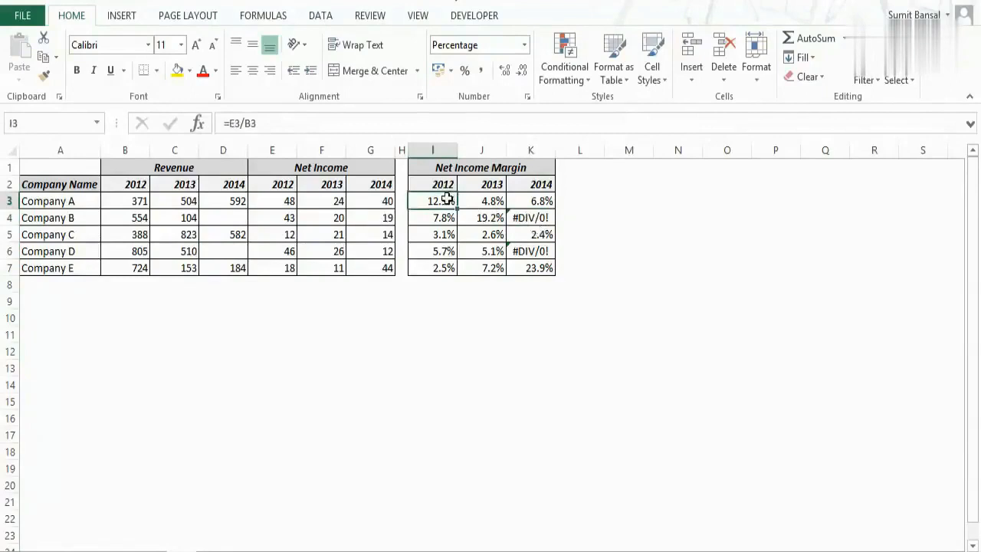
- Start a conditional formatting rule on I3:K7 that formats only cells containing errors
mouse_move(446, 200)
left_mouse_down()
mouse_move(444, 235)
mouse_move(519, 265)
left_mouse_up()
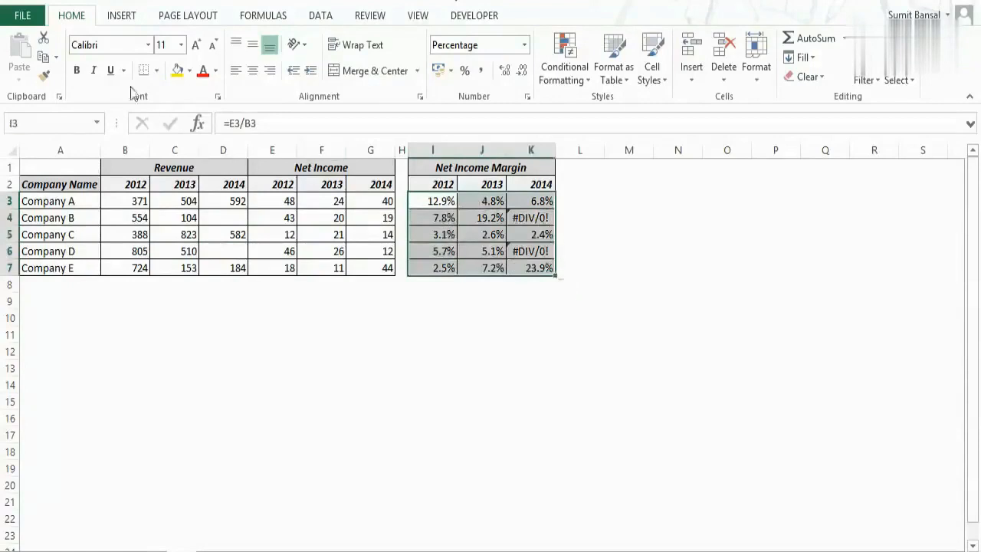
left_click(583, 73)
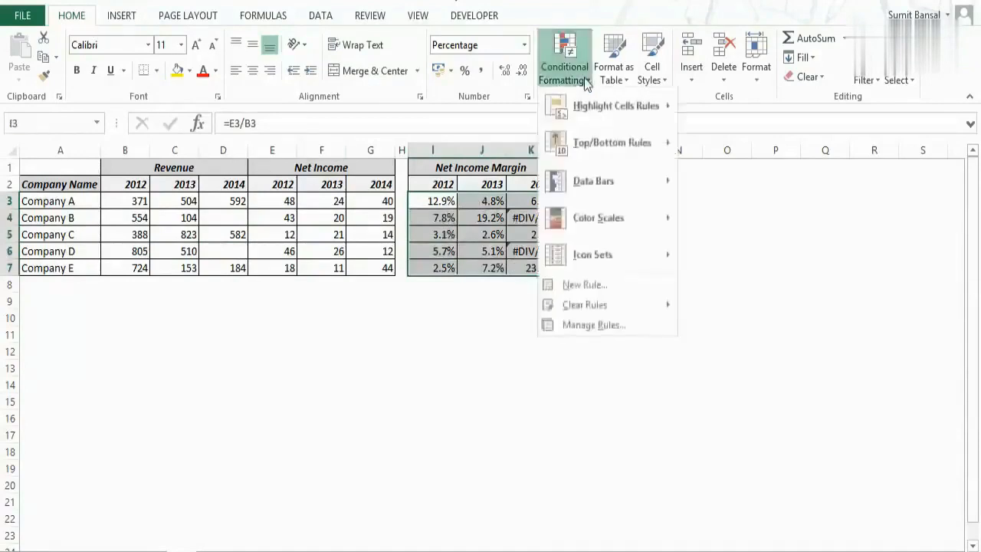
left_click(611, 283)
left_click_drag(613, 116, 457, 164)
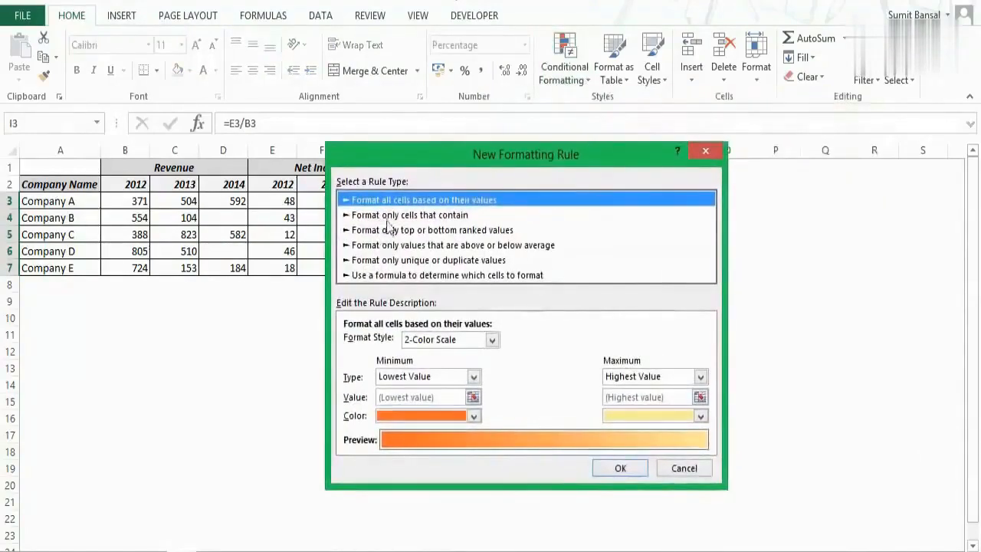
left_click(437, 216)
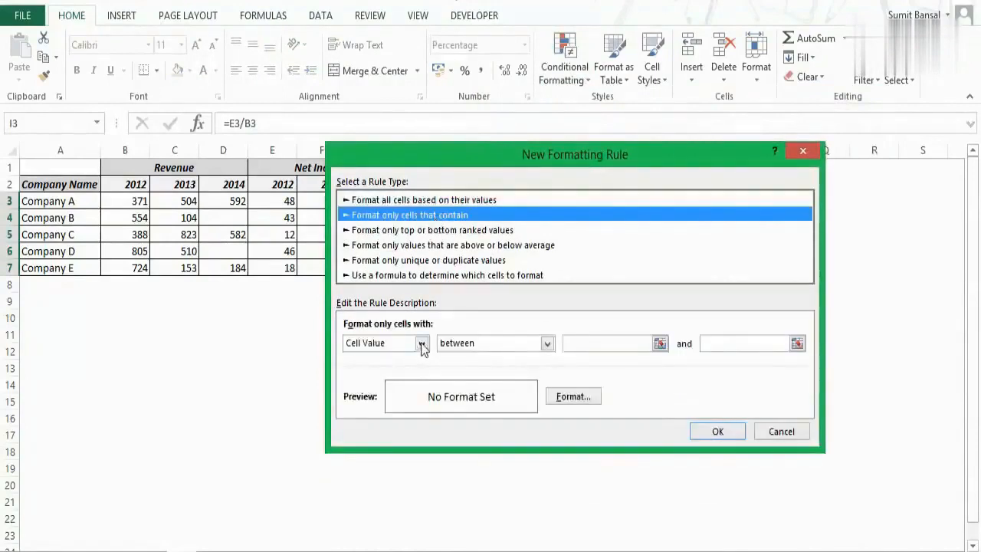
left_click(421, 344)
left_click(408, 412)
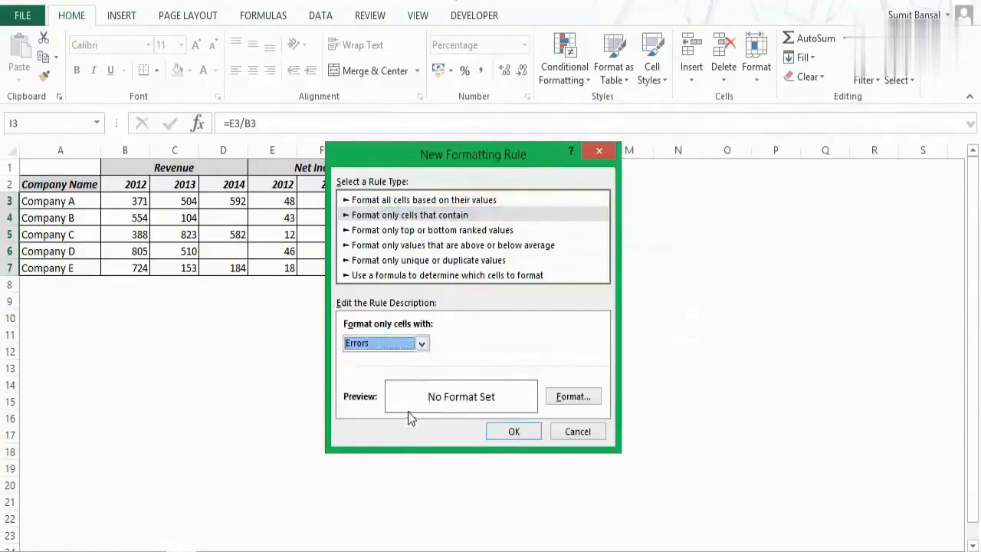
- Give the error rule a red fill and apply it to the net income margin cells
left_click(573, 397)
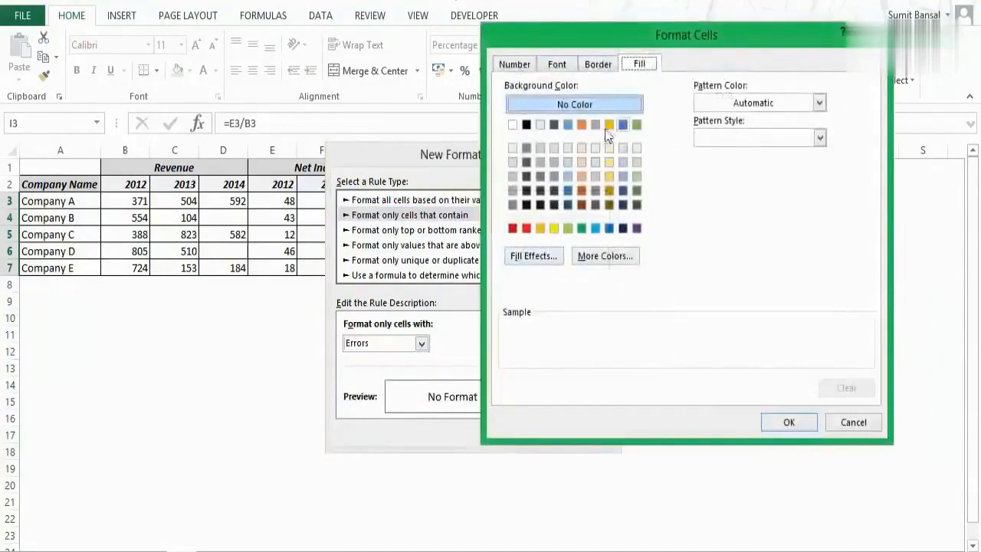
left_click(526, 228)
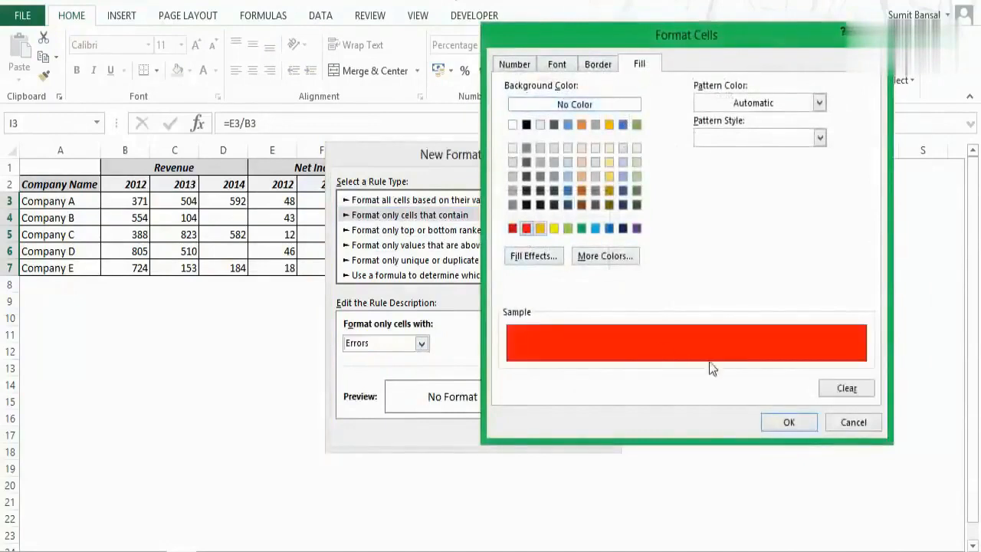
left_click(787, 422)
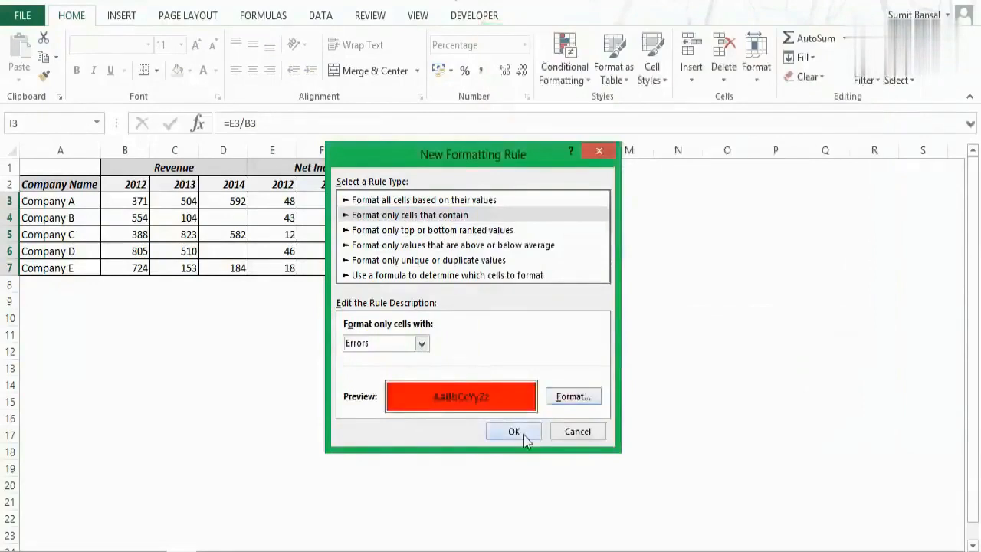
left_click(514, 431)
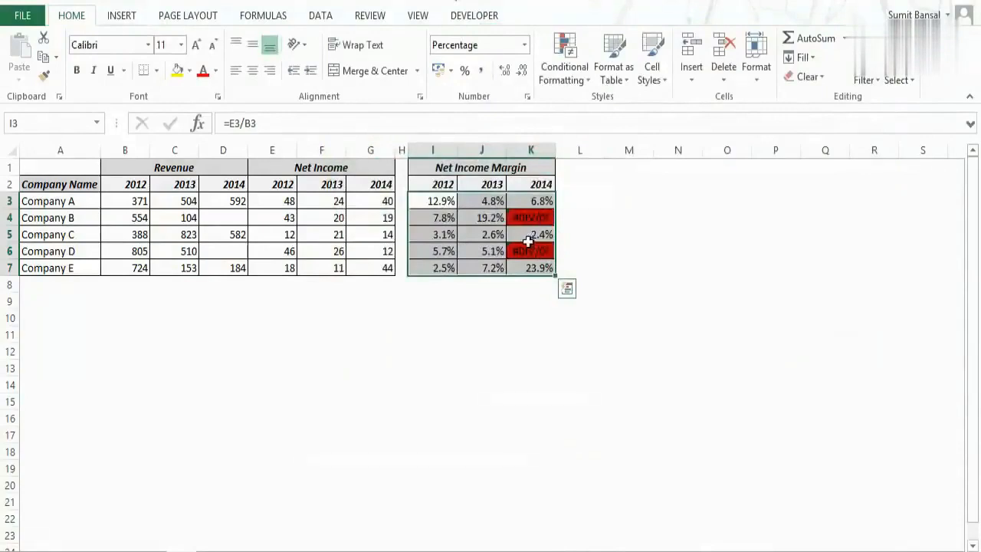
left_click(609, 236)
- Select only the formula cells with errors in I3:K7 using Go To Special, excluding numbers, text and logicals
left_click_drag(436, 207, 529, 265)
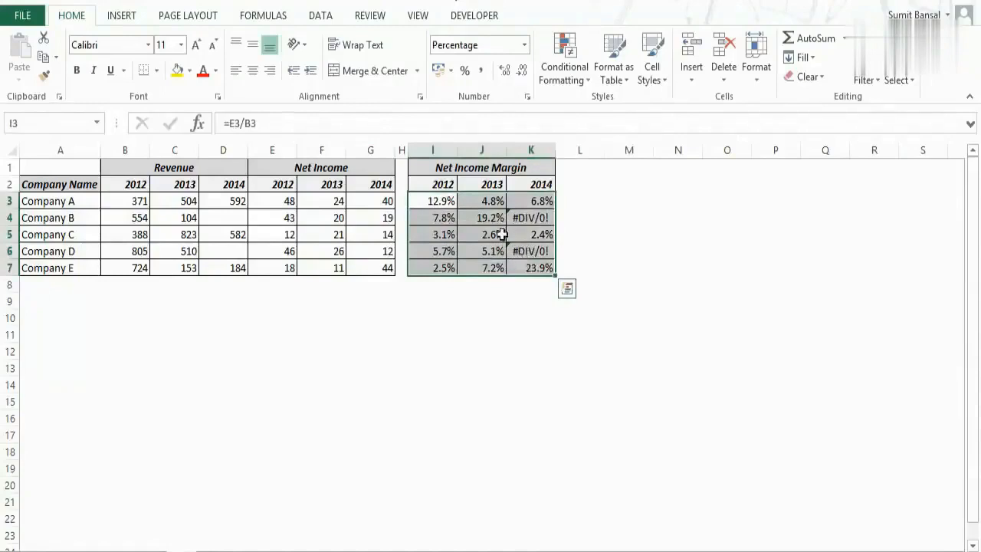
key("ctrl+g")
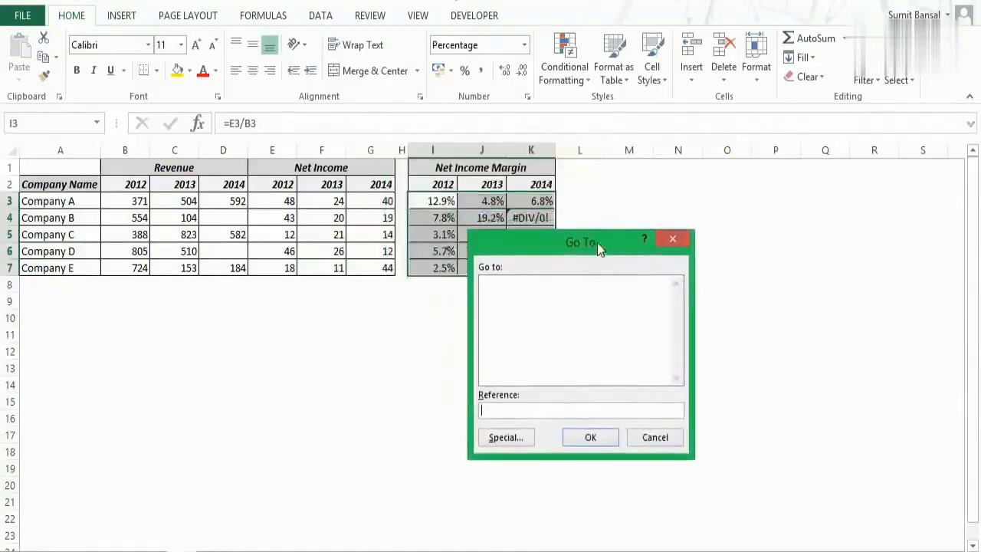
left_click(507, 438)
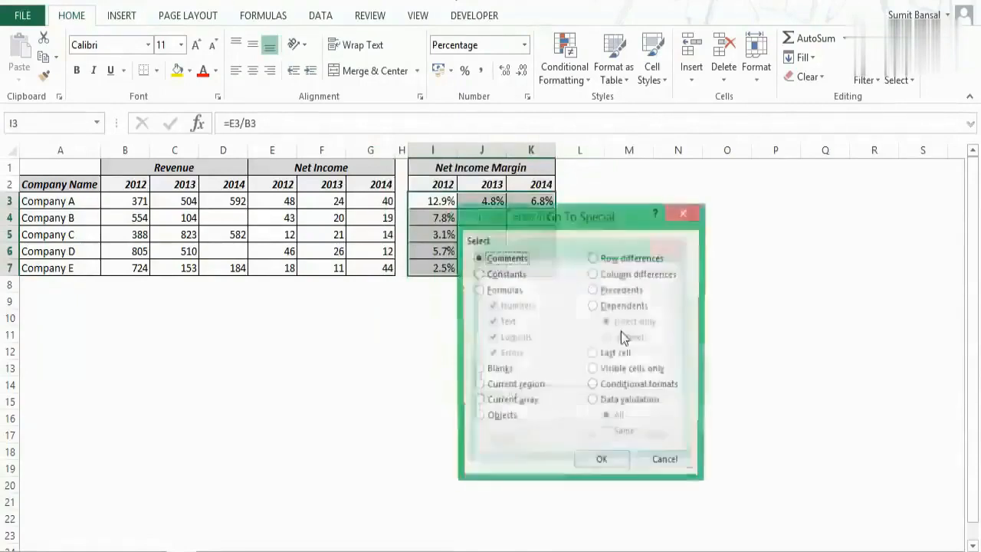
left_click_drag(597, 218, 671, 199)
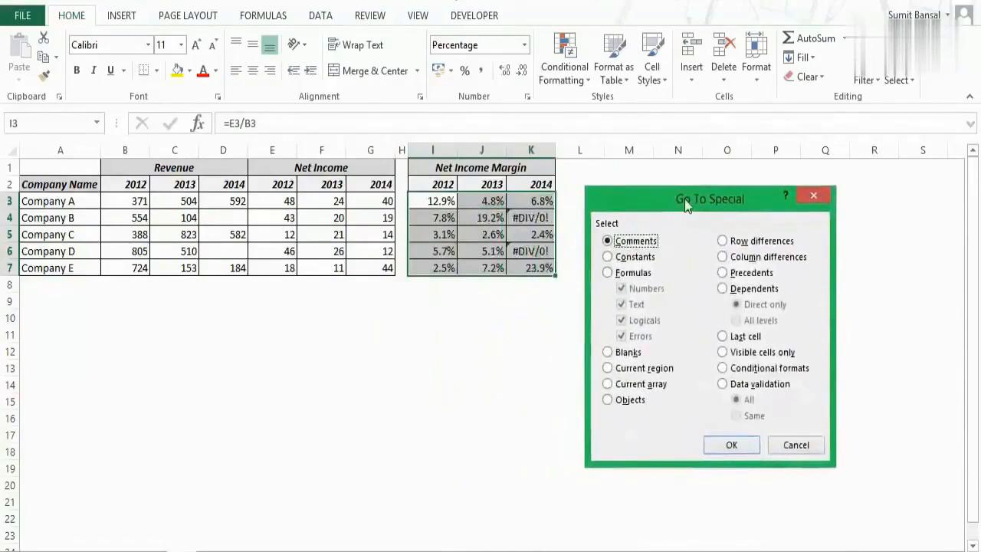
left_click(607, 275)
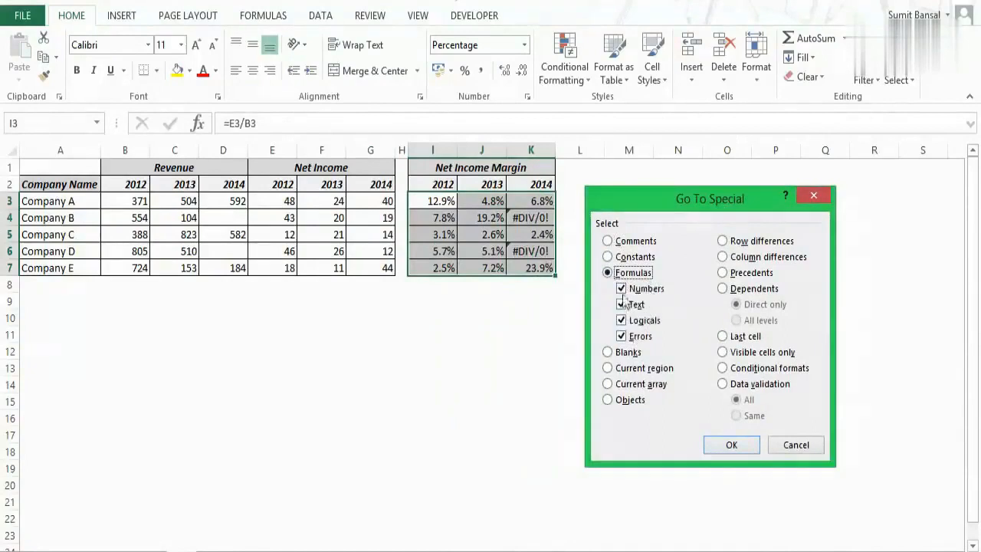
left_click(621, 289)
left_click(622, 305)
left_click(633, 320)
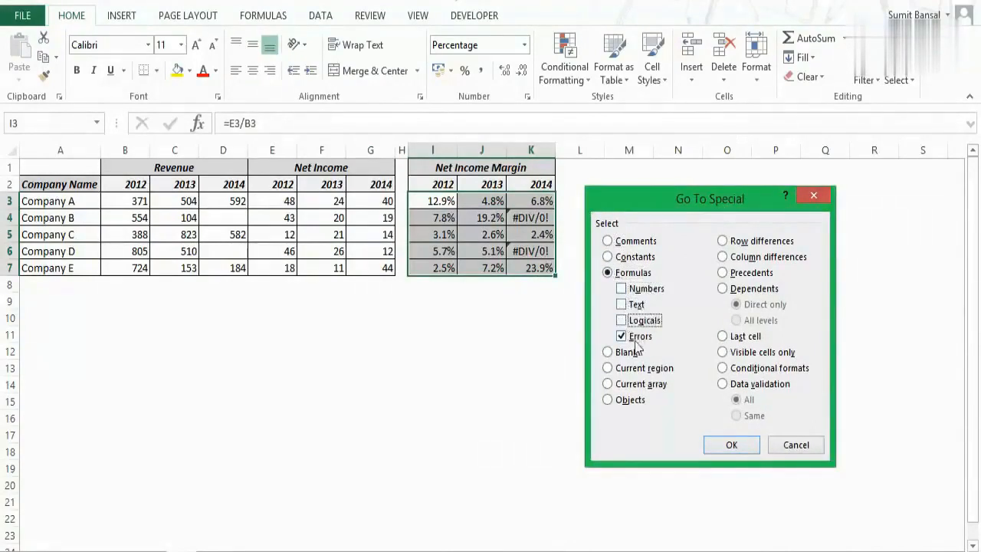
left_click(728, 444)
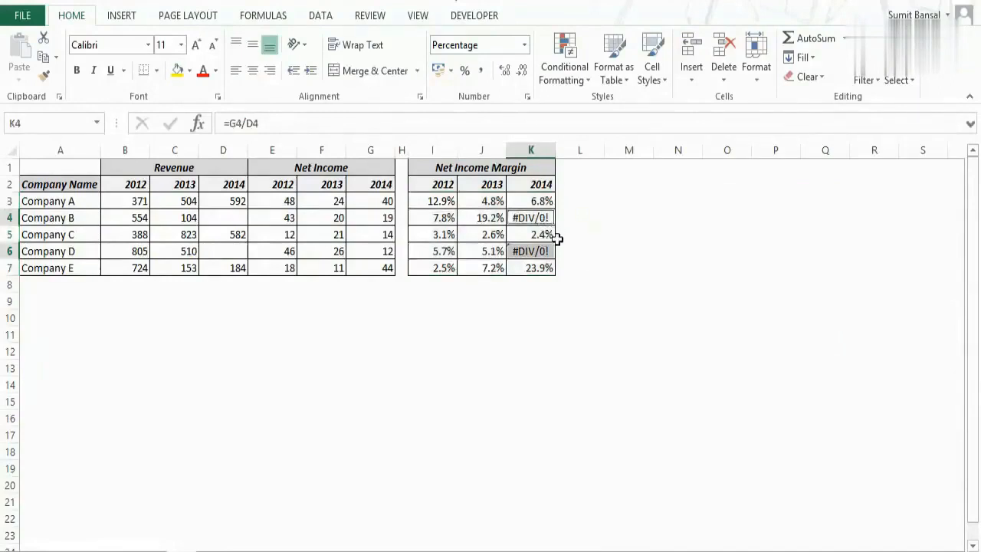
- Replace all selected error cells at once with the text "Not Avalaible"
type("Not Aval")
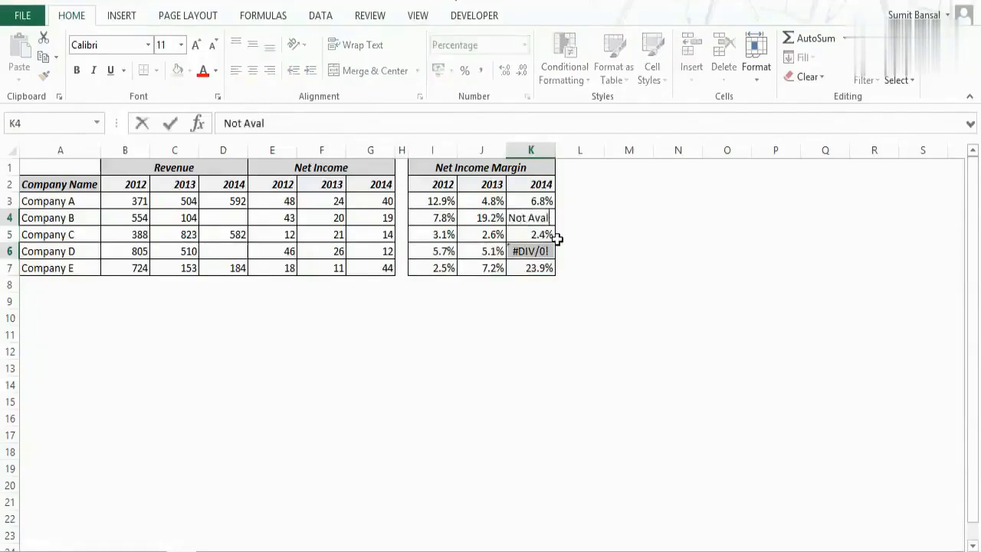
type("aible")
key("ctrl+Return")
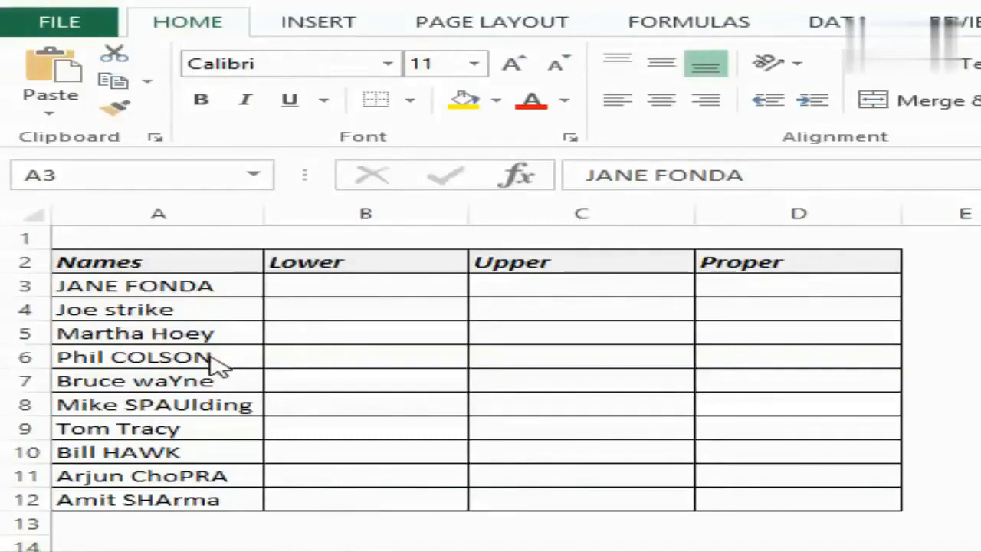
- Convert the names to lowercase with =LOWER(A3) in B3 and fill the formula down to B12
left_click(287, 288)
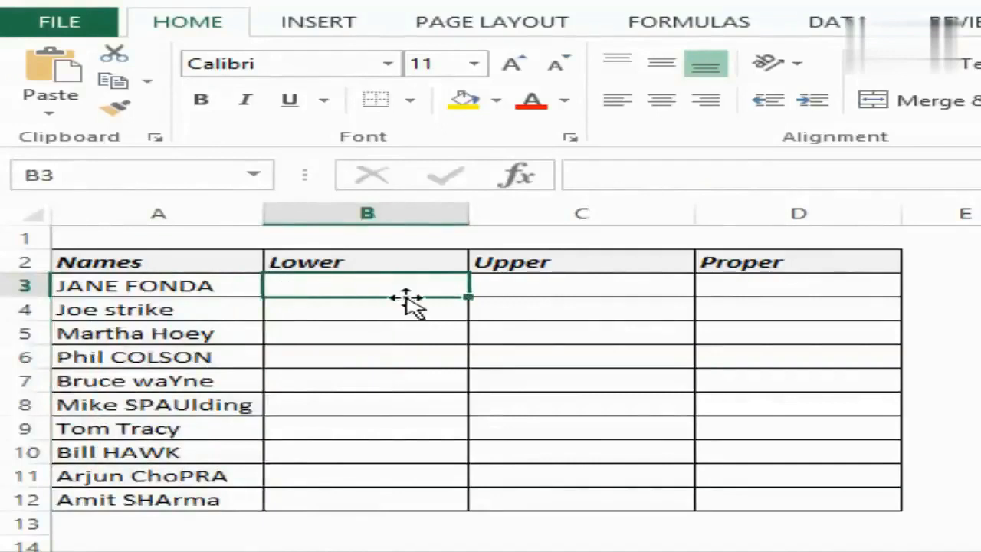
type("=l")
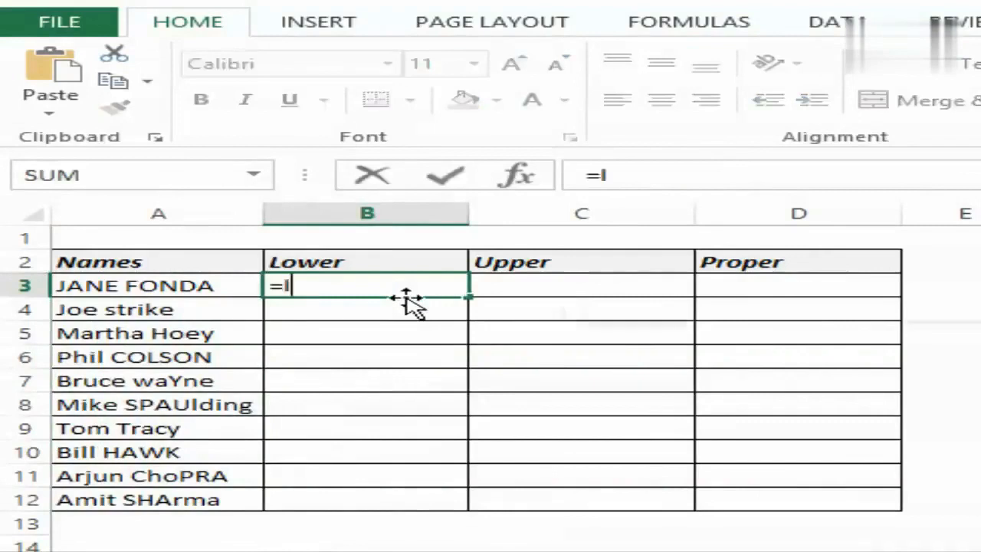
type("owe")
key("Tab")
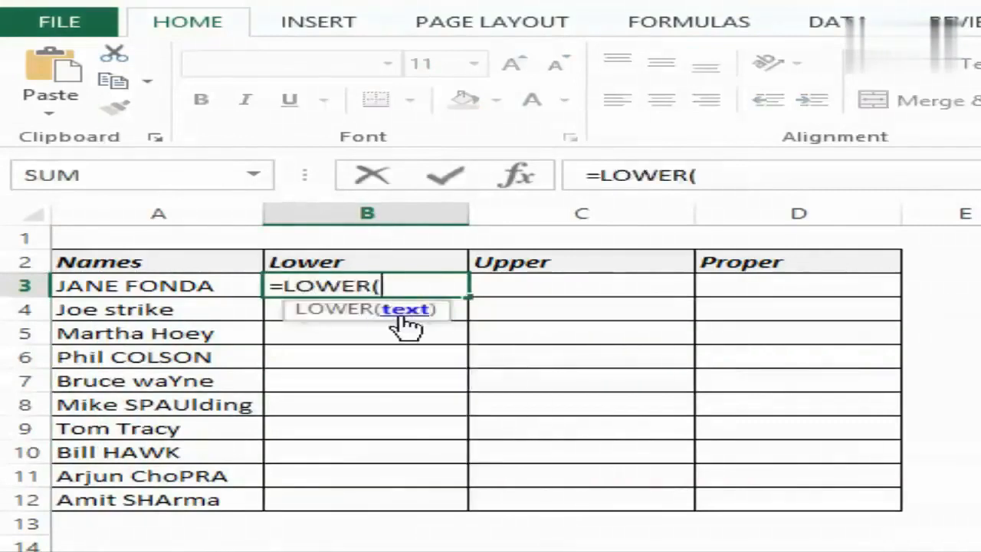
left_click(199, 288)
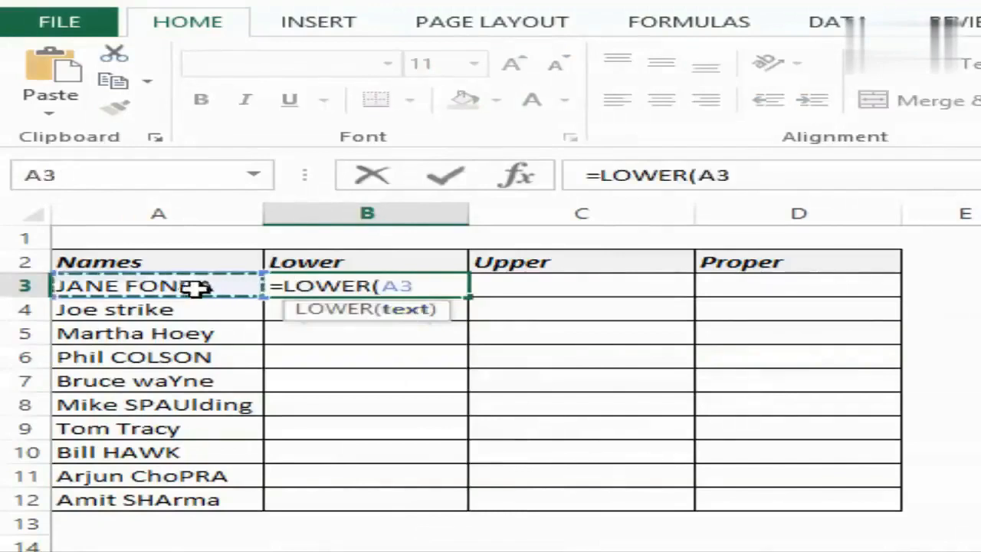
type(")")
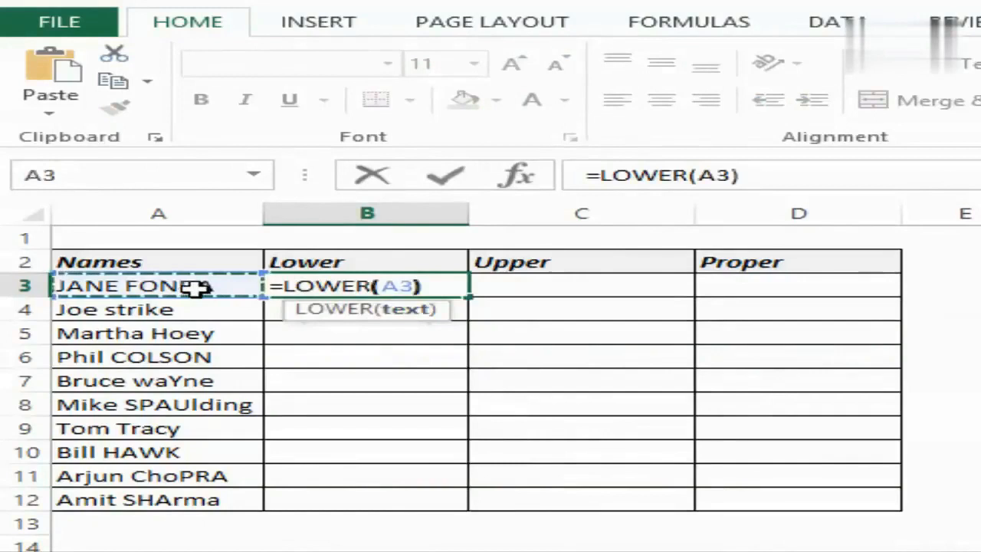
key("ctrl+Return")
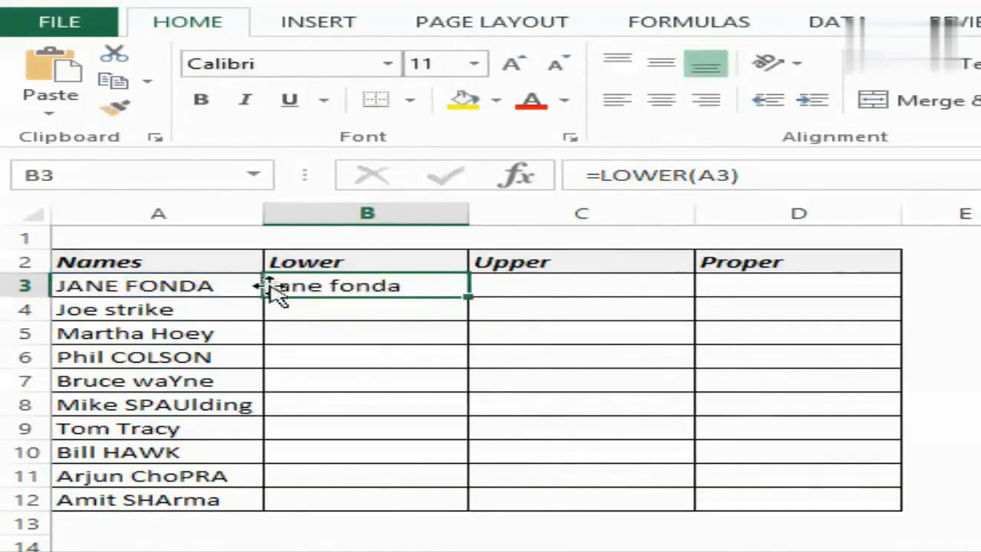
left_click_drag(468, 297, 447, 506)
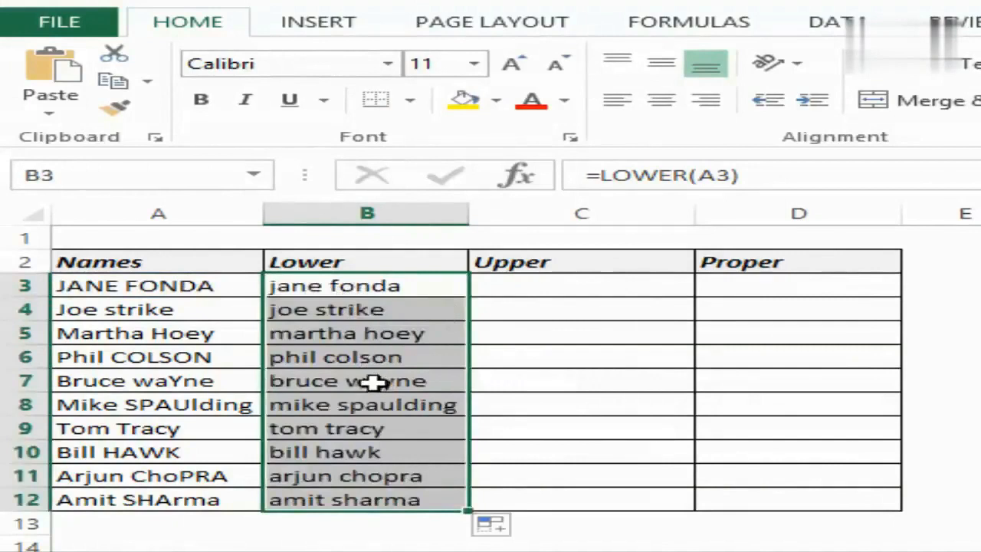
- Convert the names to uppercase with =UPPER(A3) in C3 and fill the formula down to C12
left_click(490, 289)
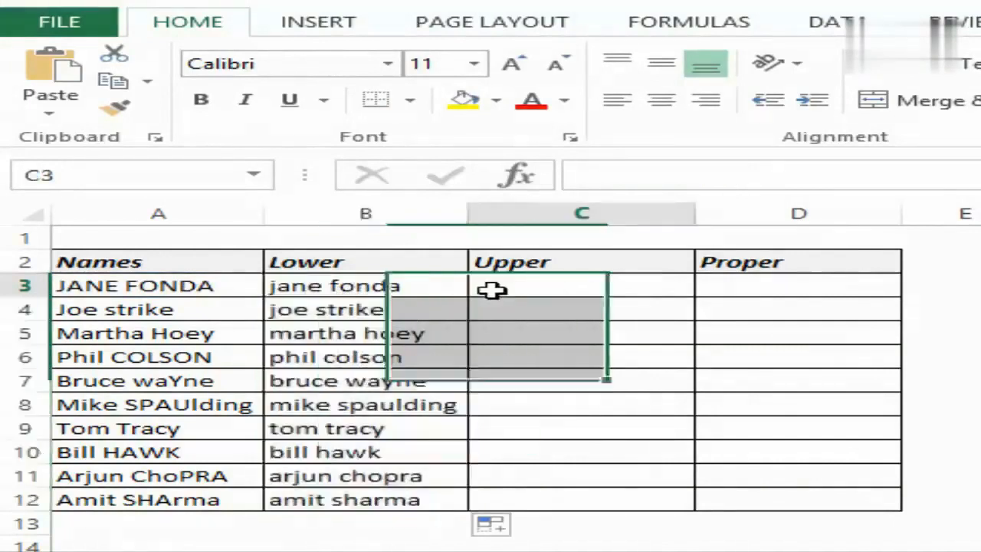
type("=u")
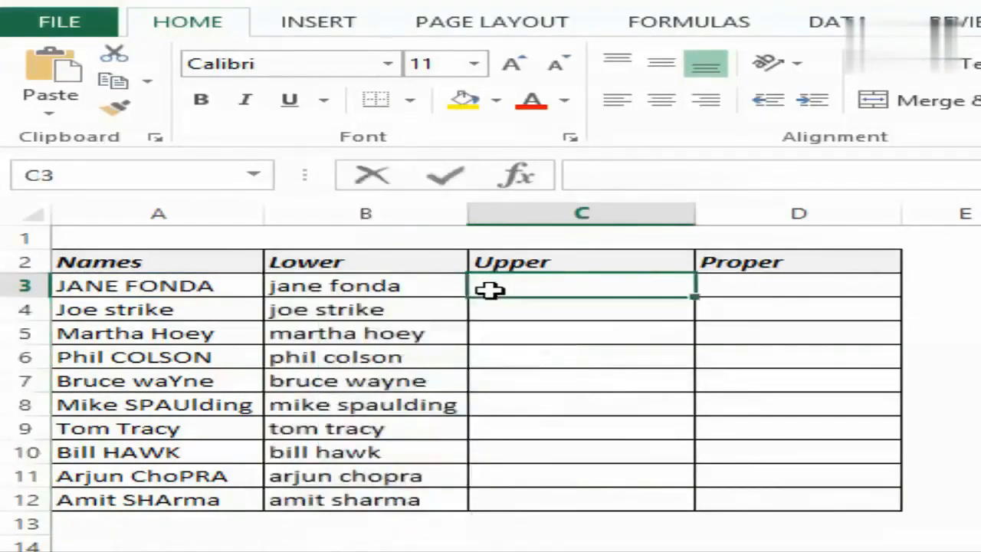
type("pper")
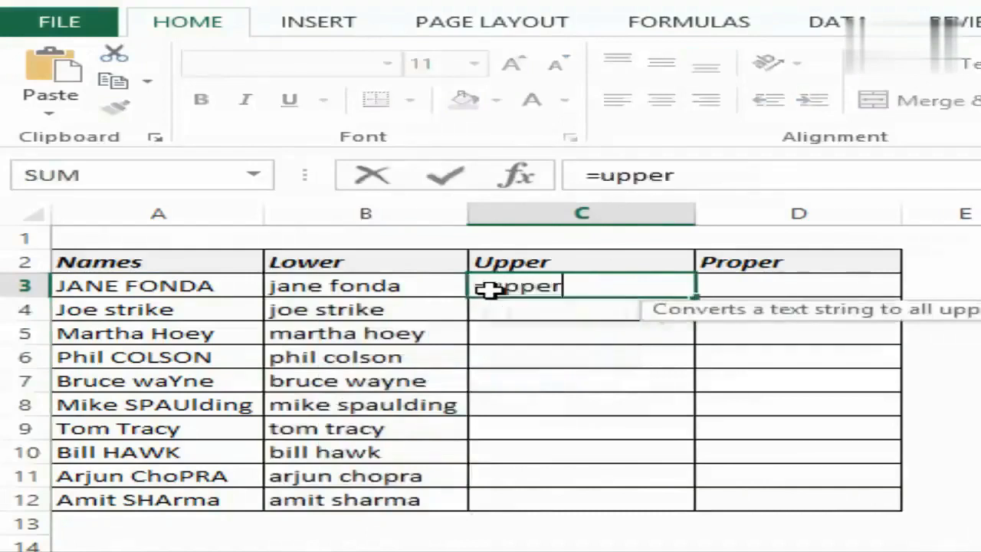
key("Tab")
left_click(186, 288)
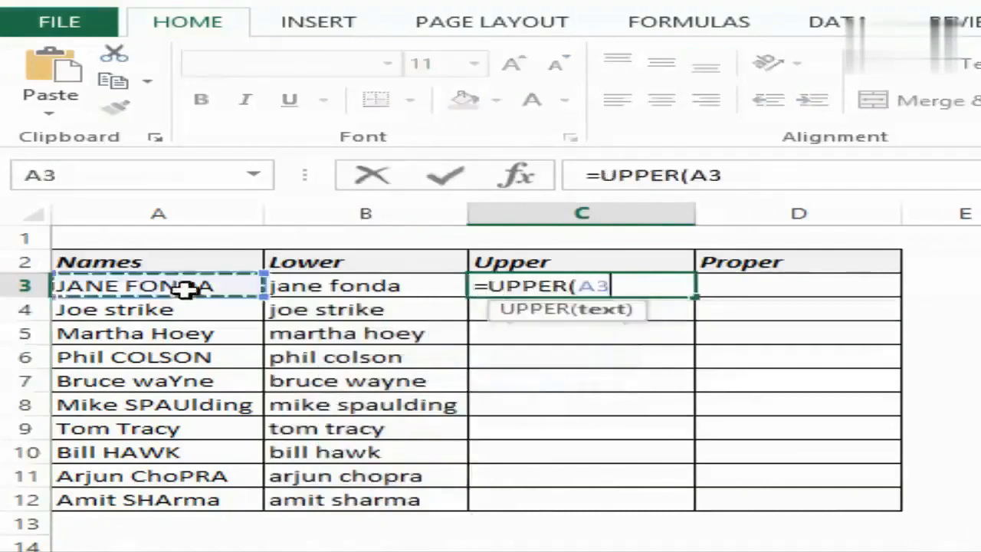
type(")")
key("ctrl+Return")
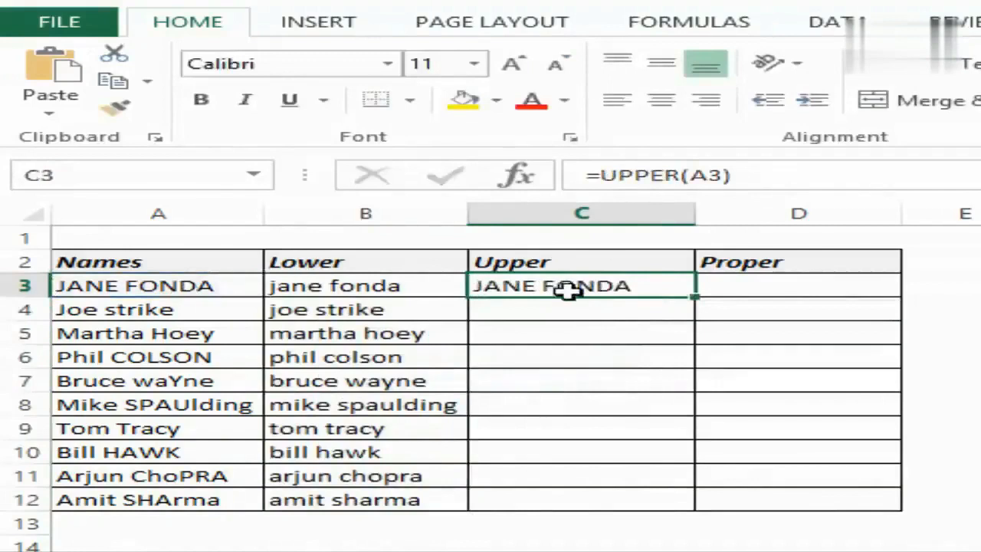
left_click_drag(696, 299, 678, 507)
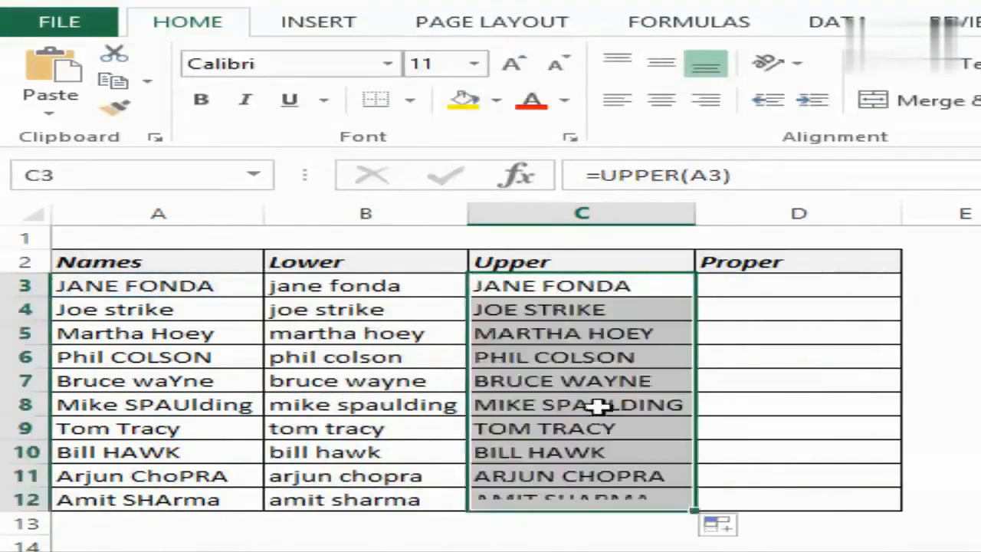
- Convert the names to proper case with =PROPER(A3) in D3 and fill the formula down to D12
left_click(767, 284)
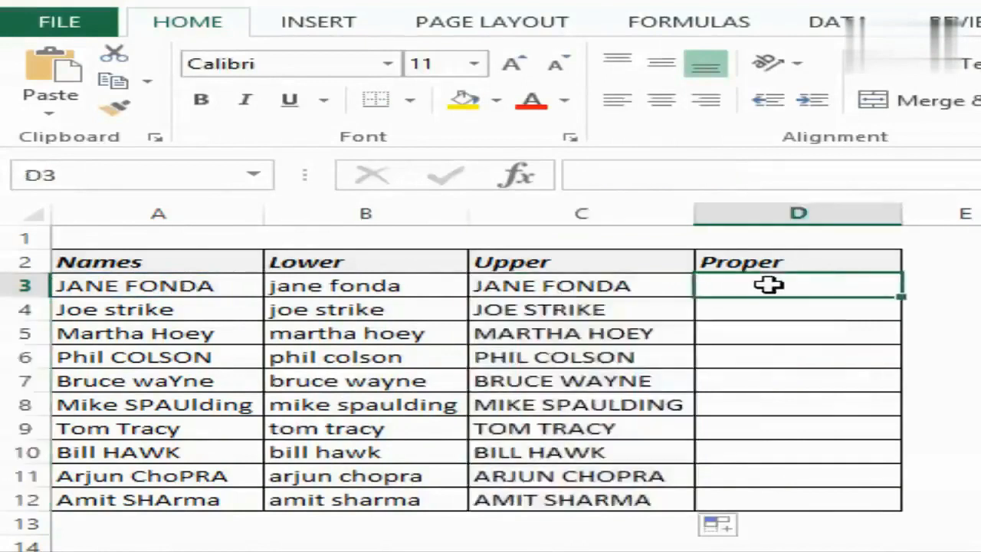
type("=")
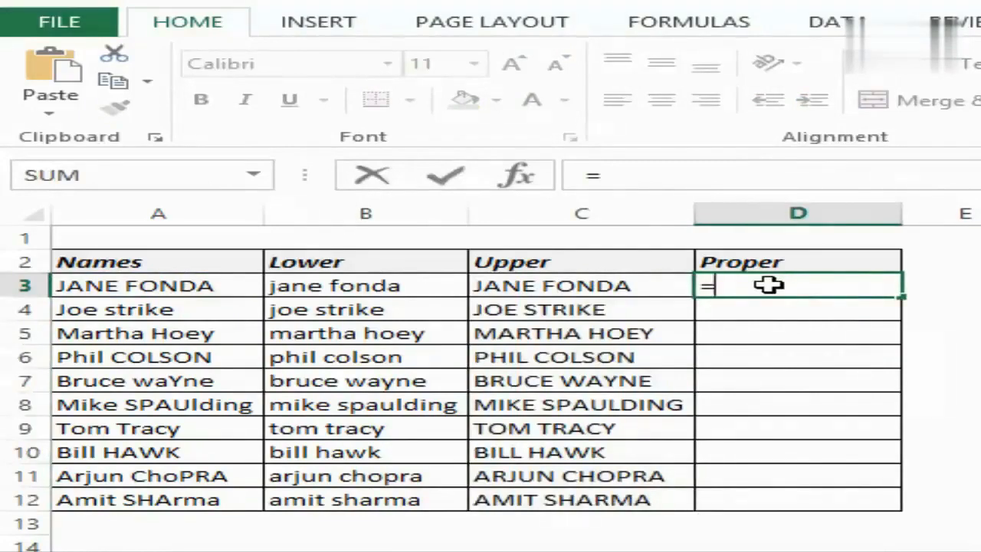
type("prop")
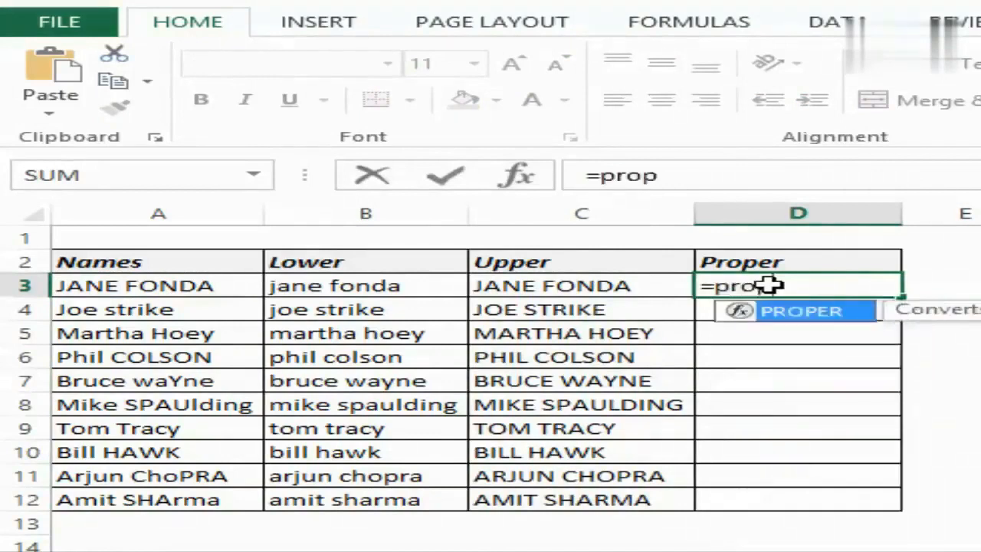
key("Tab")
left_click(193, 287)
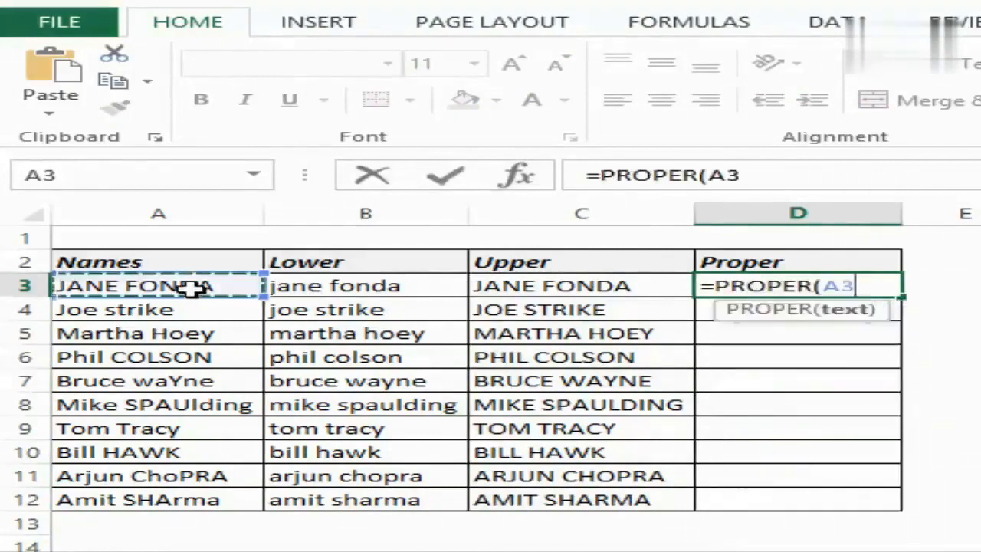
type(")")
key("ctrl+Return")
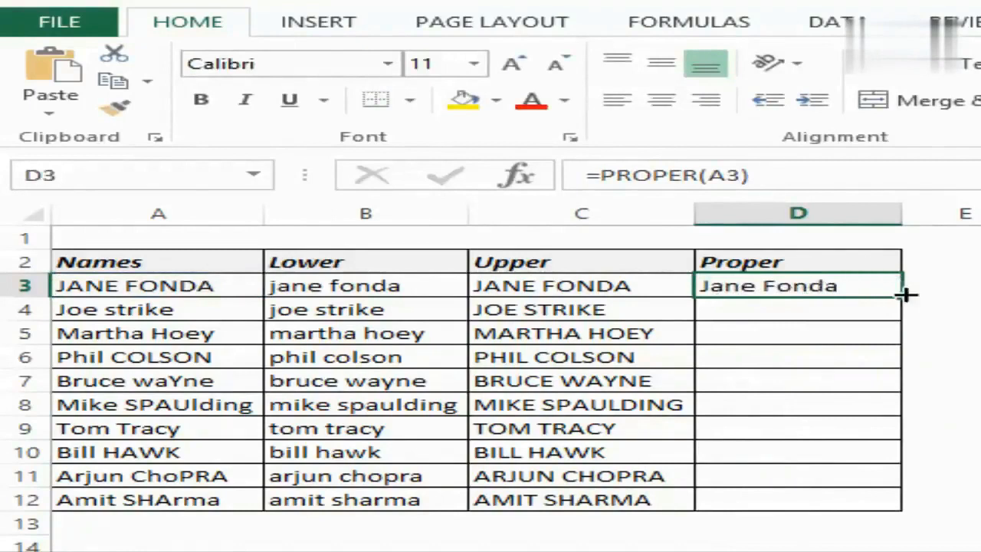
left_click_drag(902, 295, 881, 507)
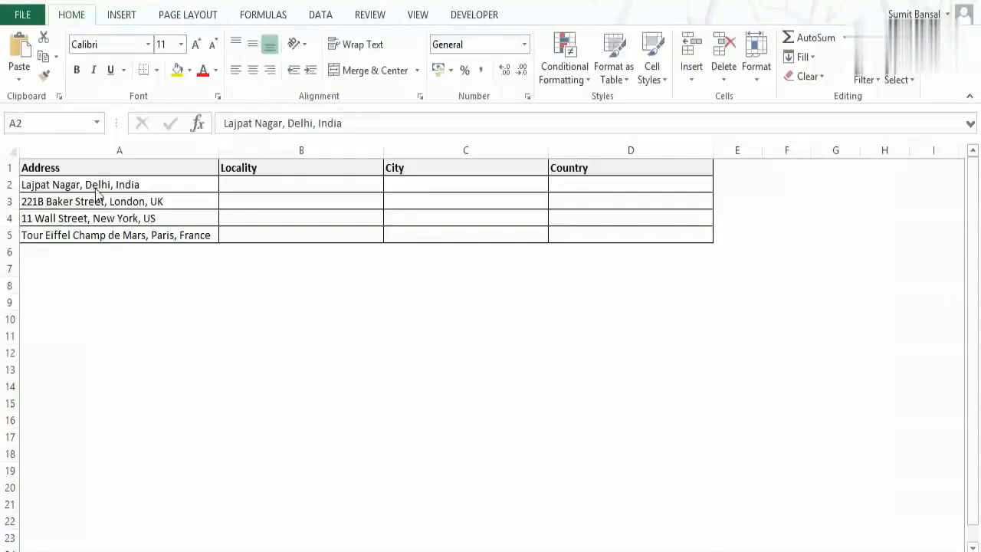
- Start Text to Columns on the addresses in A2:A5 as delimited data, with comma as the only delimiter
key("ctrl+shift+Down")
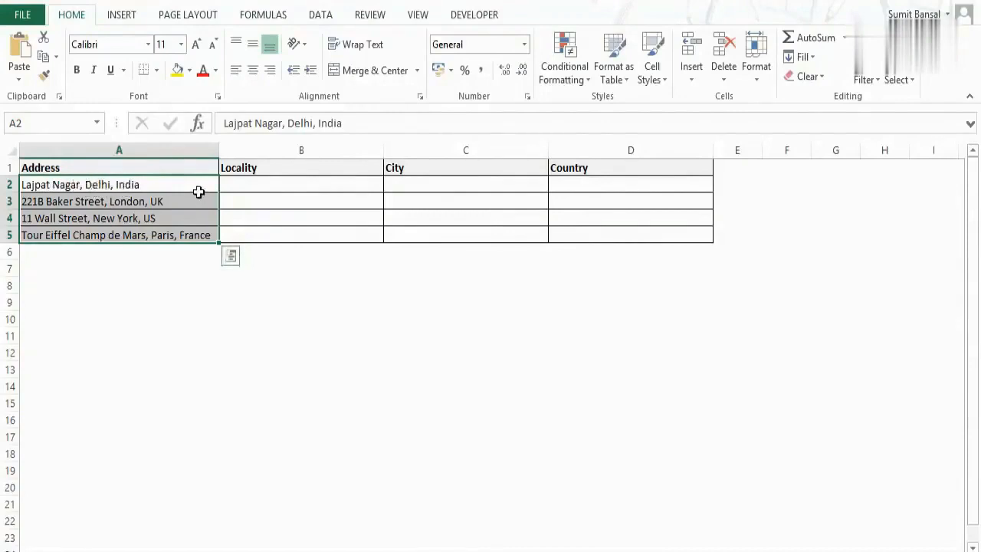
left_click(320, 14)
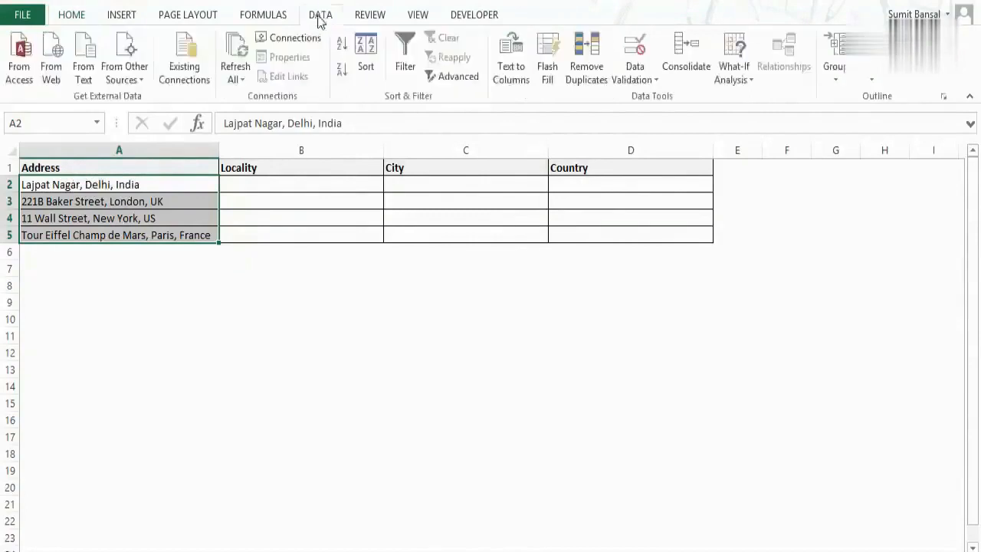
left_click(520, 79)
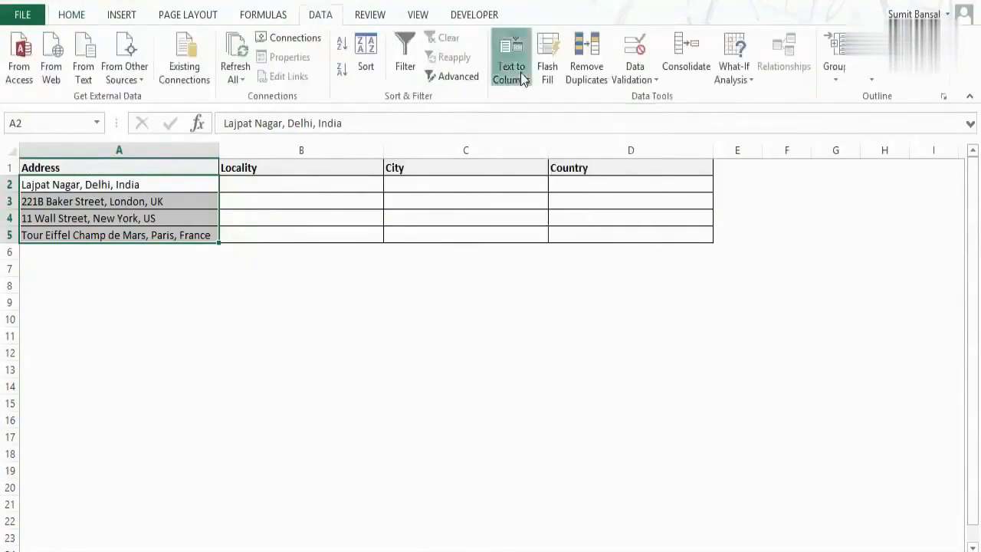
left_click_drag(559, 169, 357, 221)
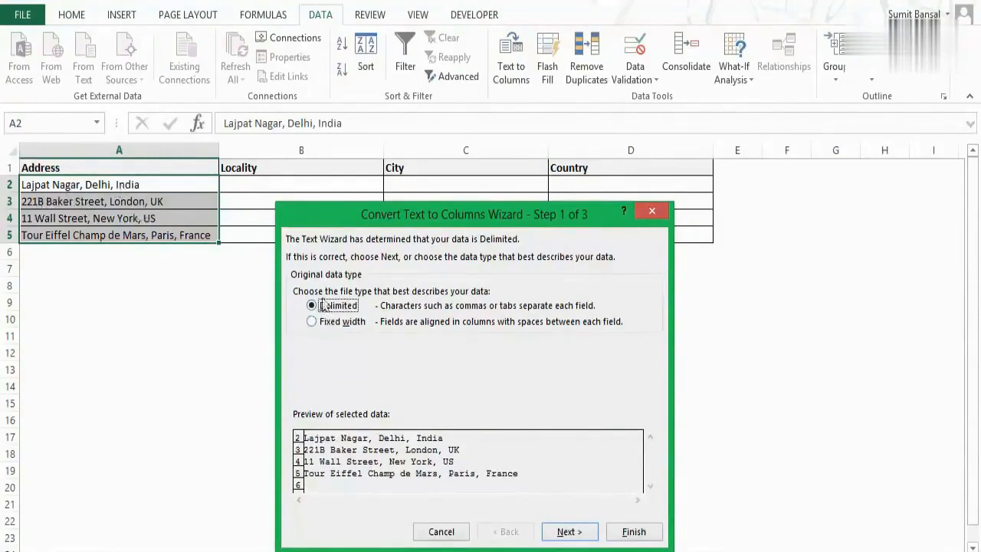
left_click(573, 529)
left_click_drag(429, 214, 430, 188)
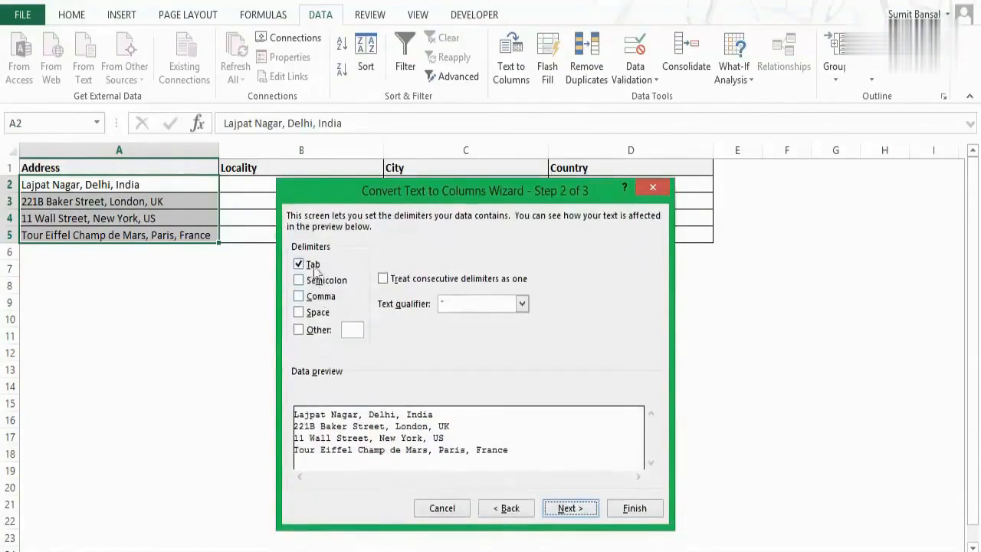
left_click(302, 298)
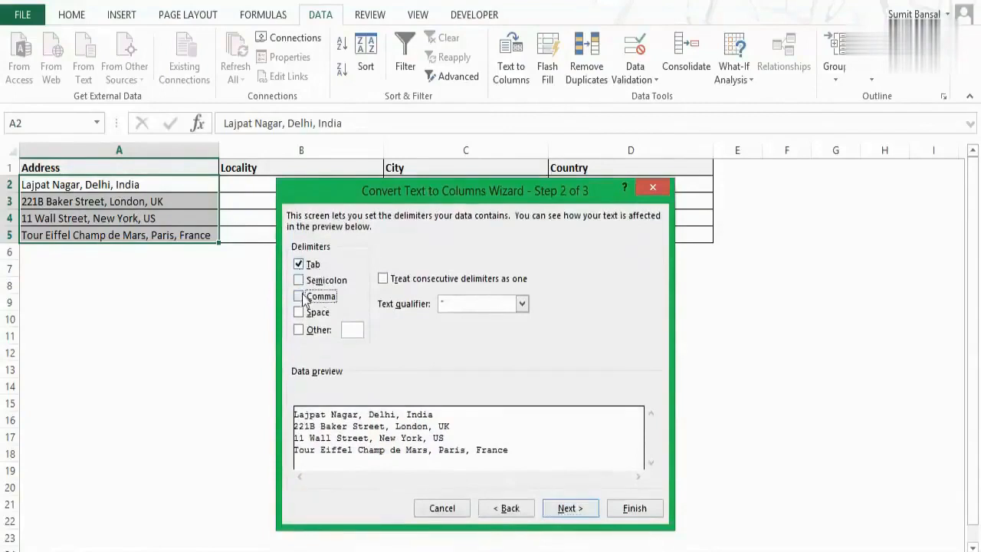
left_click(300, 296)
left_click(299, 265)
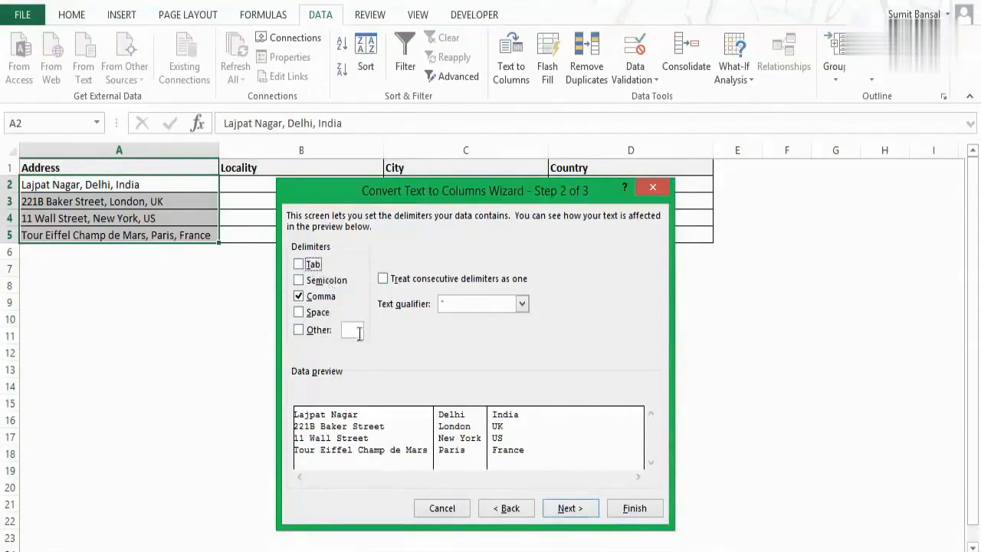
- Set the split data's destination to $B$2, keep the General column format, and finish the conversion into the Locality, City and Country columns
left_click(568, 511)
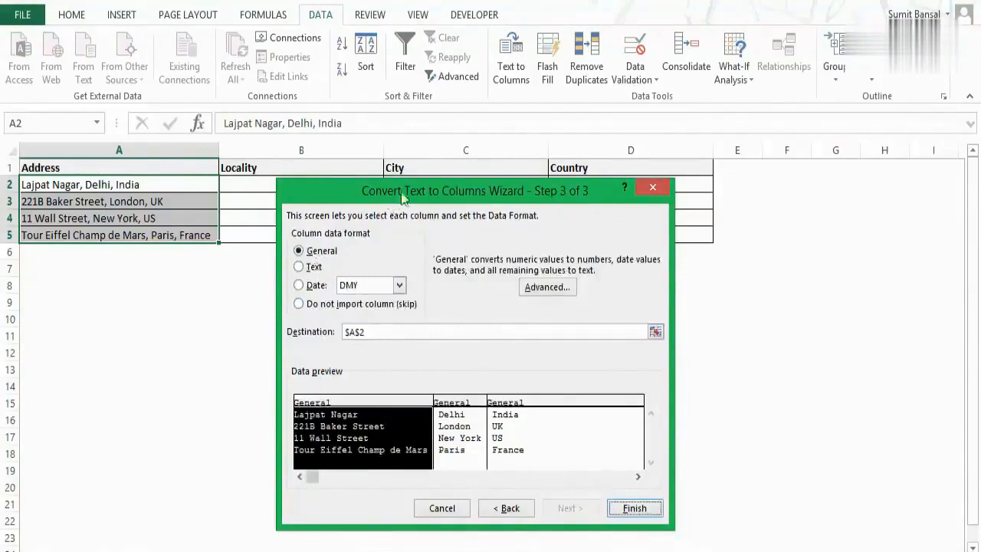
left_click_drag(400, 193, 445, 179)
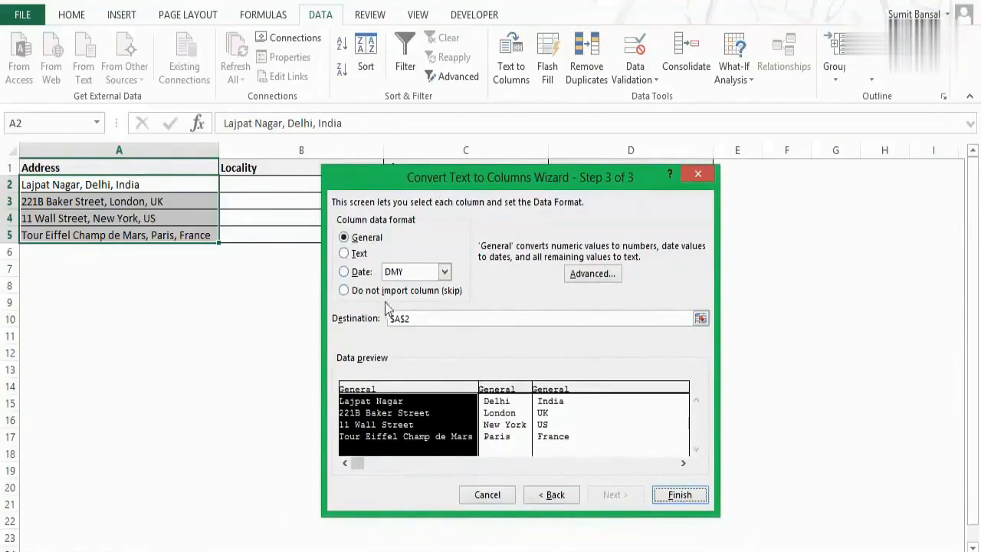
left_click_drag(536, 184, 672, 206)
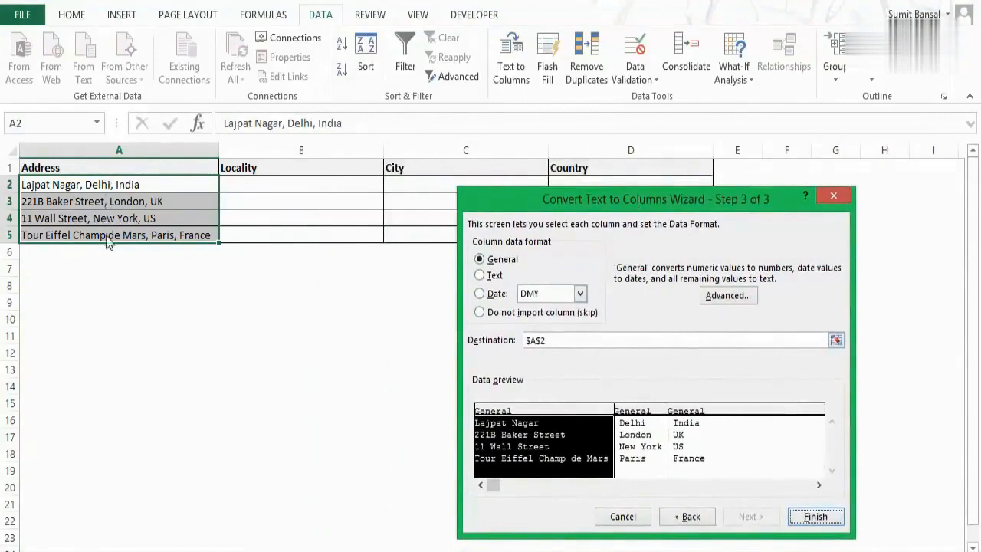
left_click(837, 342)
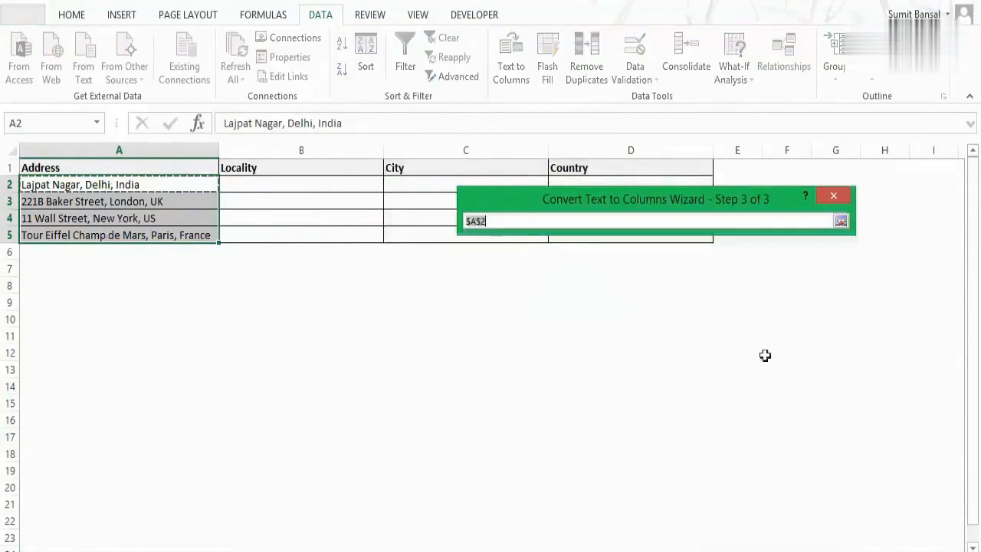
left_click(300, 185)
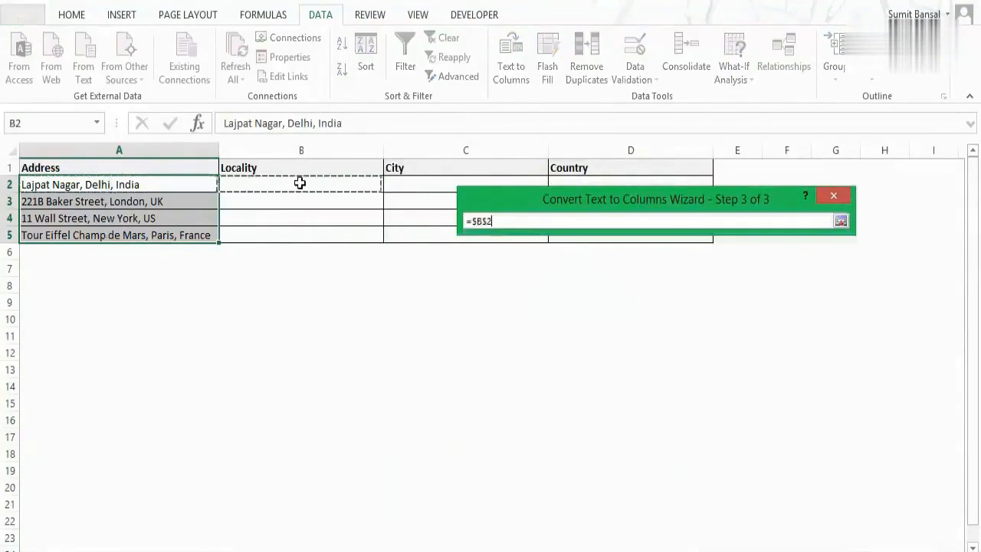
left_click(840, 222)
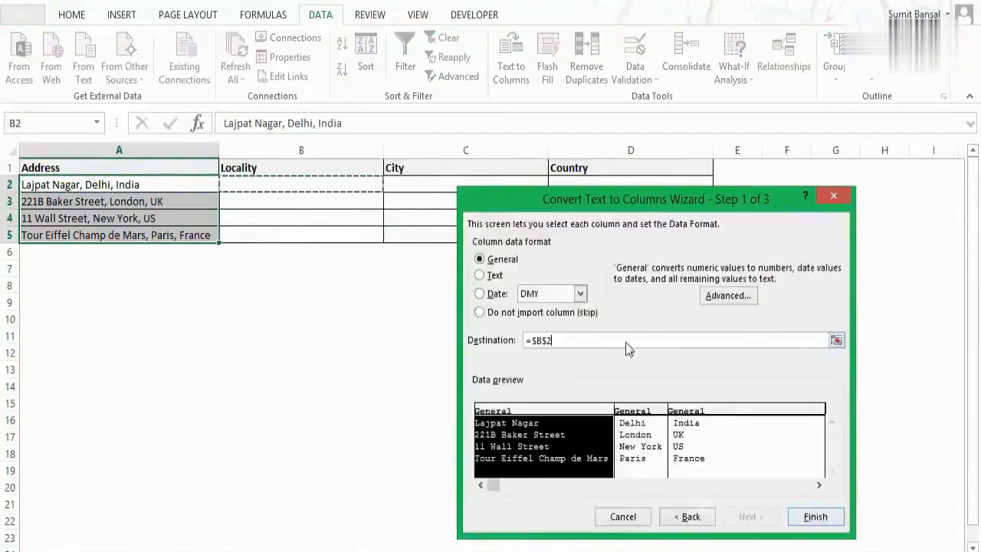
left_click(813, 517)
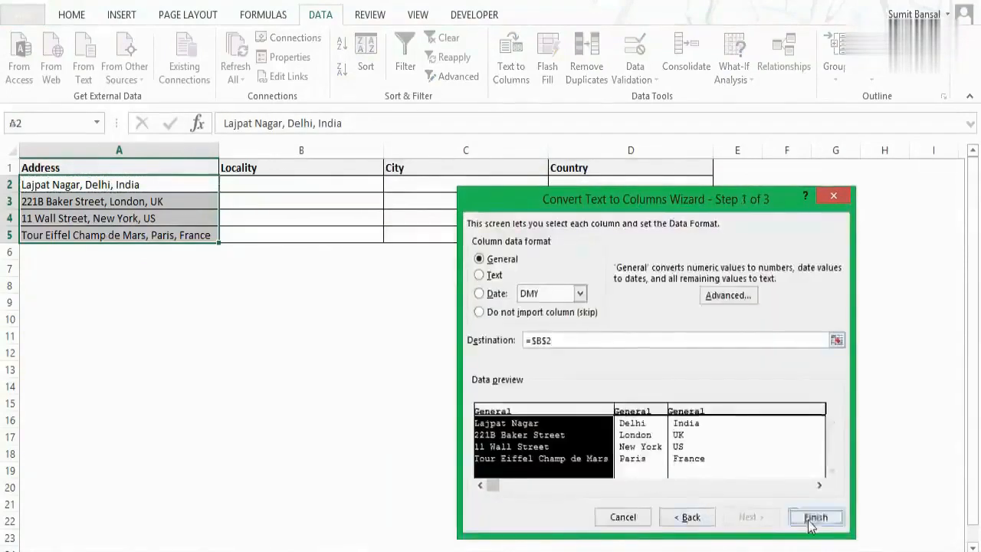
left_click(463, 342)
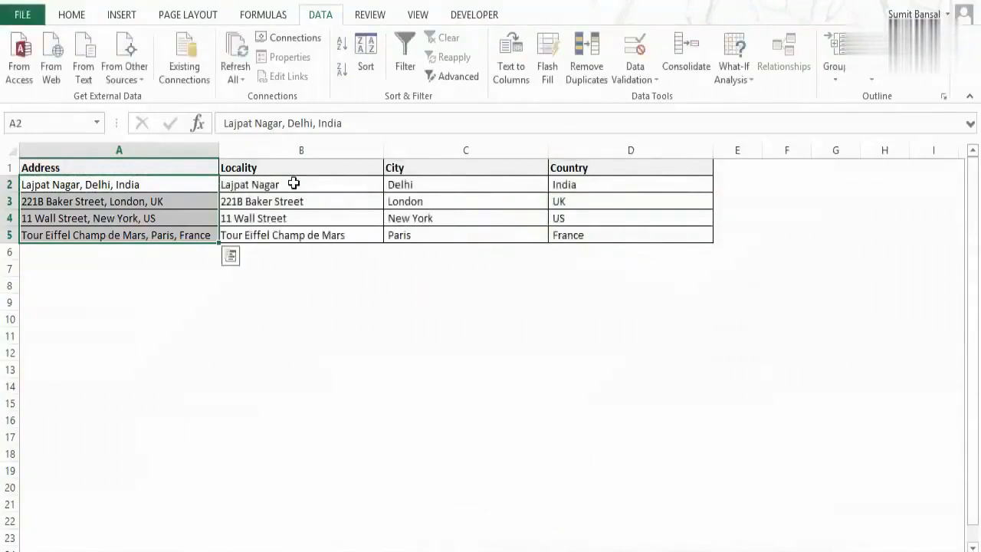
left_click_drag(293, 184, 276, 235)
left_click_drag(256, 184, 265, 235)
left_click_drag(431, 184, 436, 236)
left_click_drag(583, 193, 592, 235)
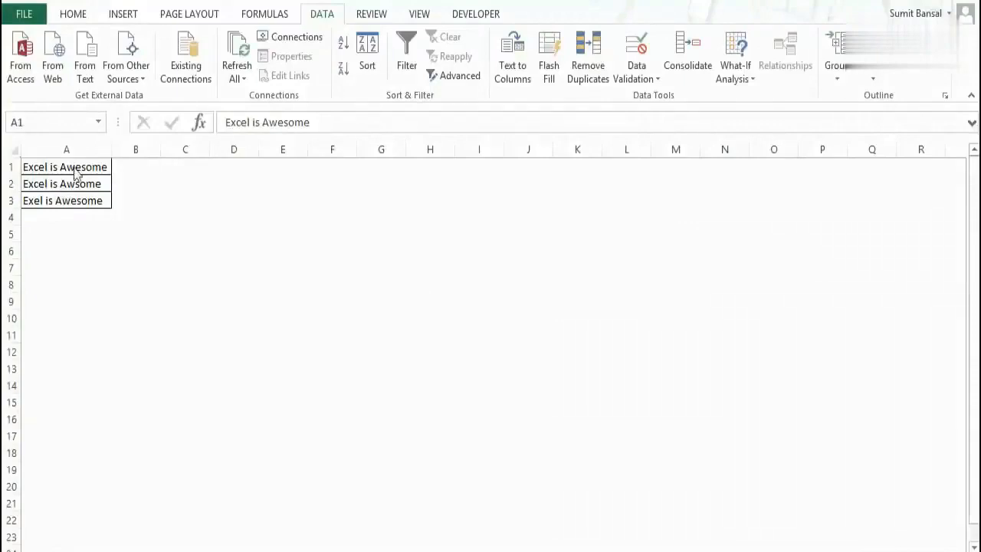
- Spell-check cells A1:A3, changing "Awsome" to "Awesome" and "Exel" to "Excel"
key("ctrl+a")
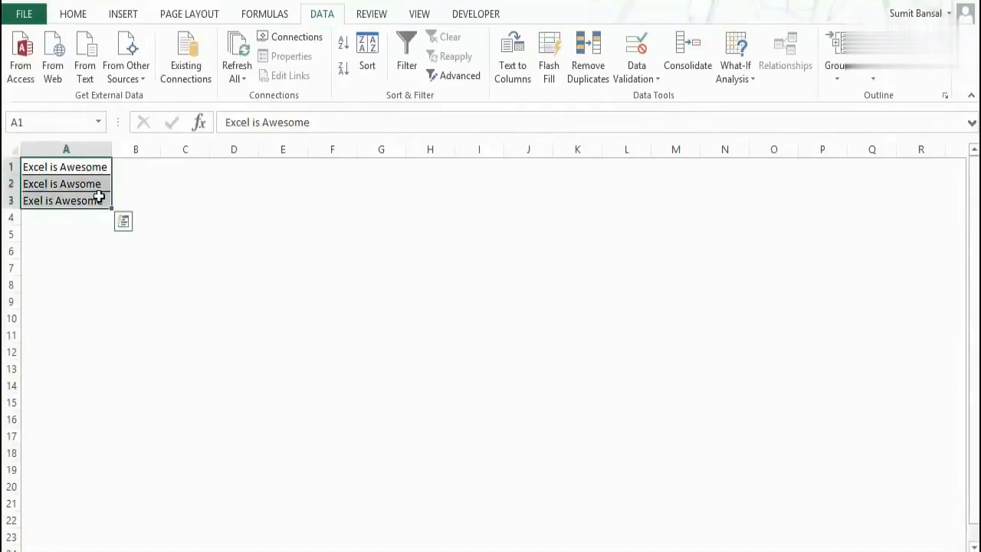
key("F7")
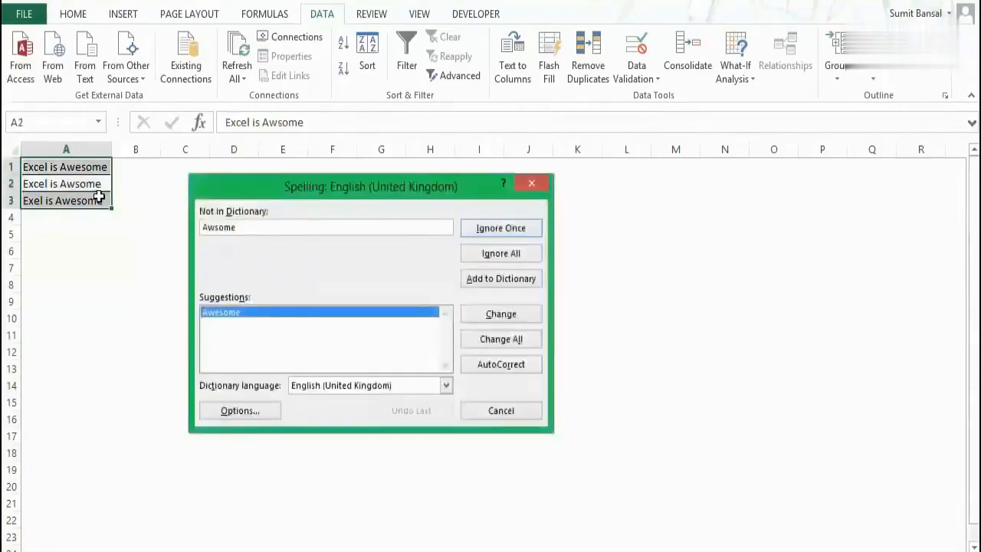
left_click_drag(283, 185, 231, 212)
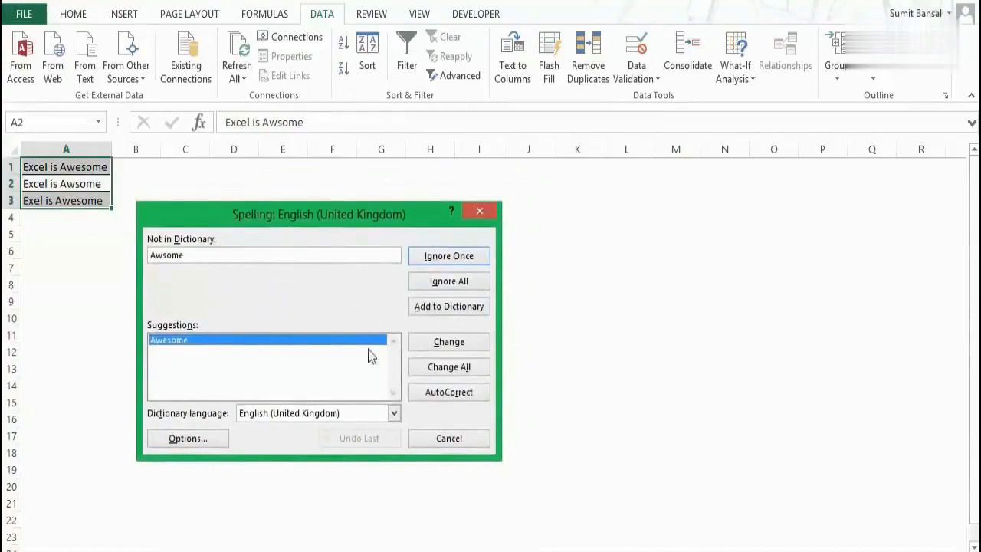
double_click(201, 256)
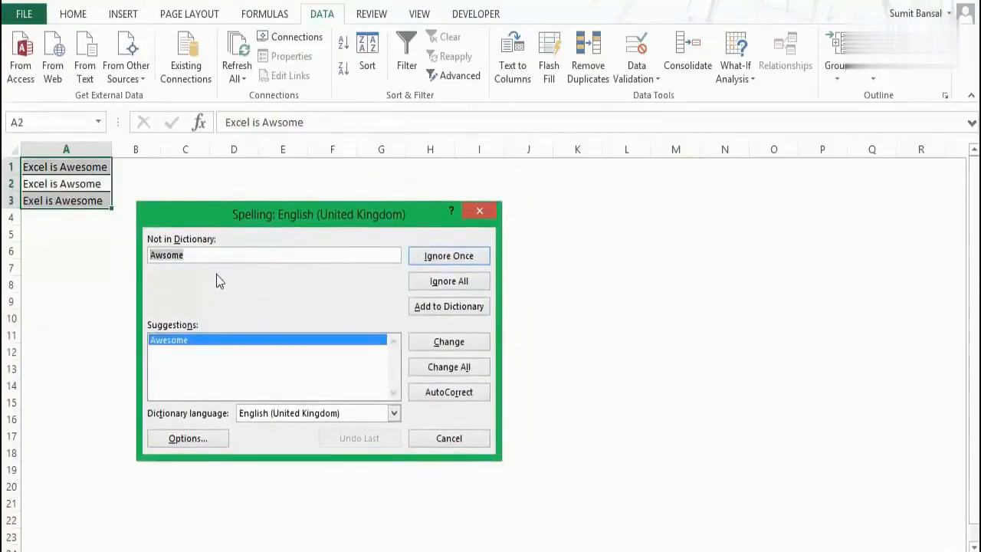
left_click(422, 344)
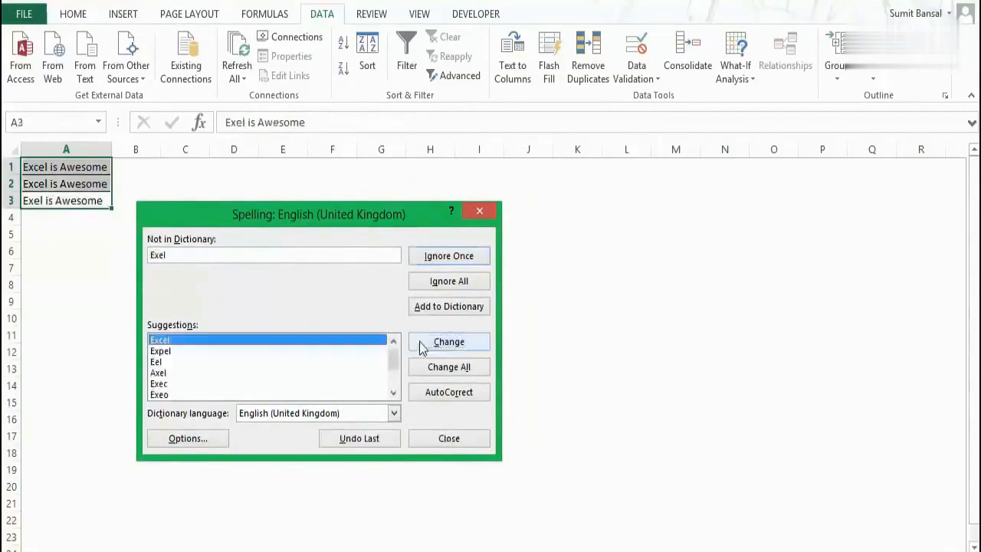
left_click(422, 345)
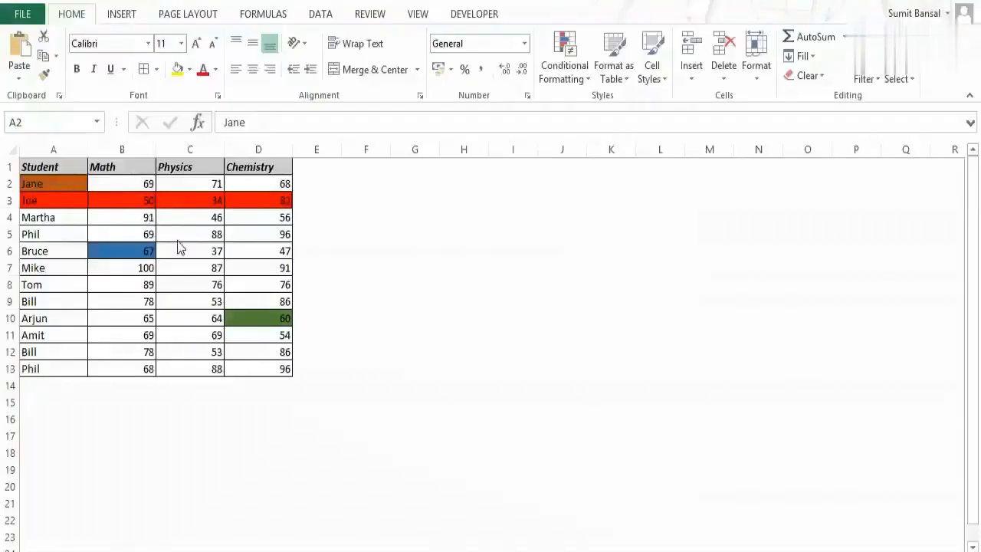
- Clear only the formatting from the student marks in A2:D13, keeping the values
left_click(67, 182)
mouse_move(67, 182)
left_mouse_down()
mouse_move(140, 219)
mouse_move(256, 339)
mouse_move(257, 371)
left_mouse_up()
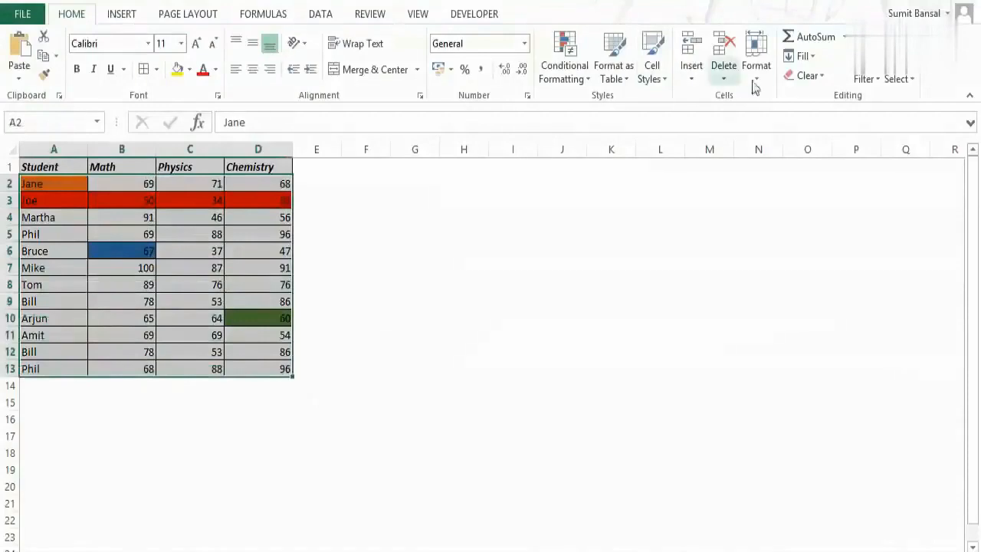
left_click(822, 78)
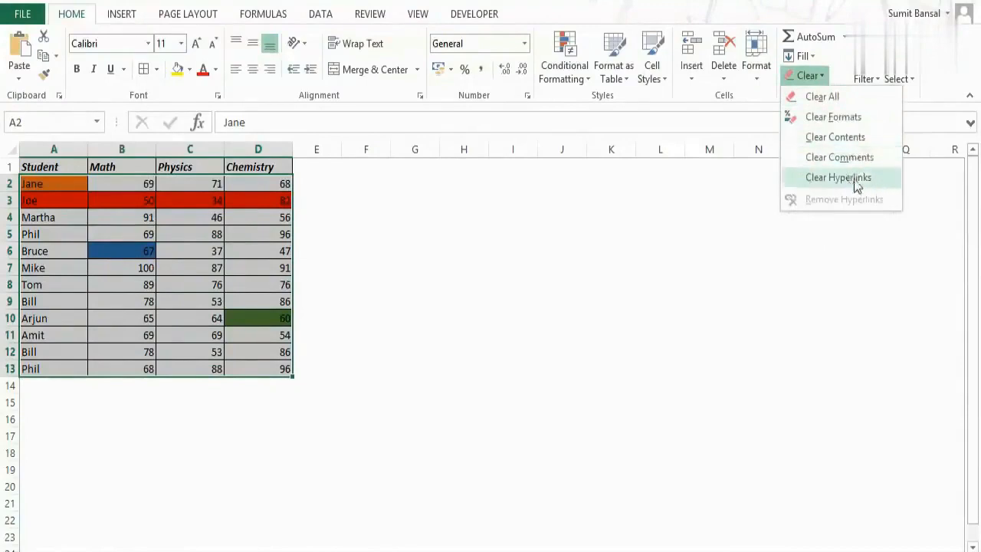
left_click(833, 121)
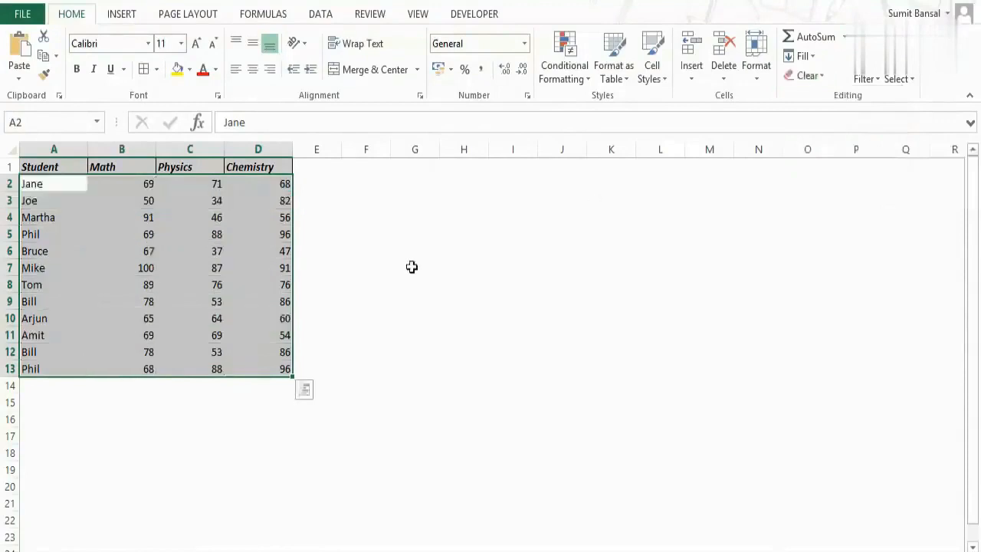
- Apply all borders to the student marks in A2:D13
left_click_drag(61, 186, 258, 366)
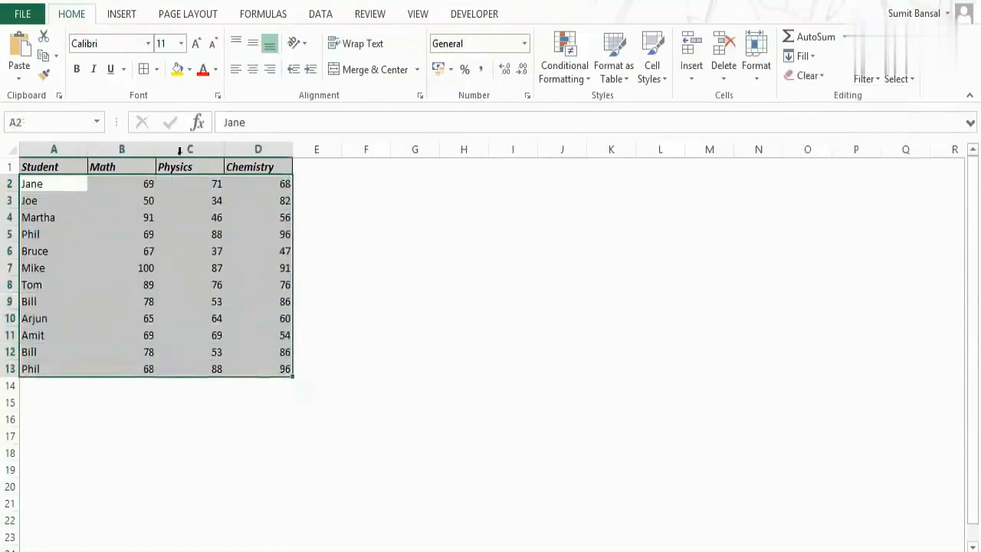
left_click(144, 72)
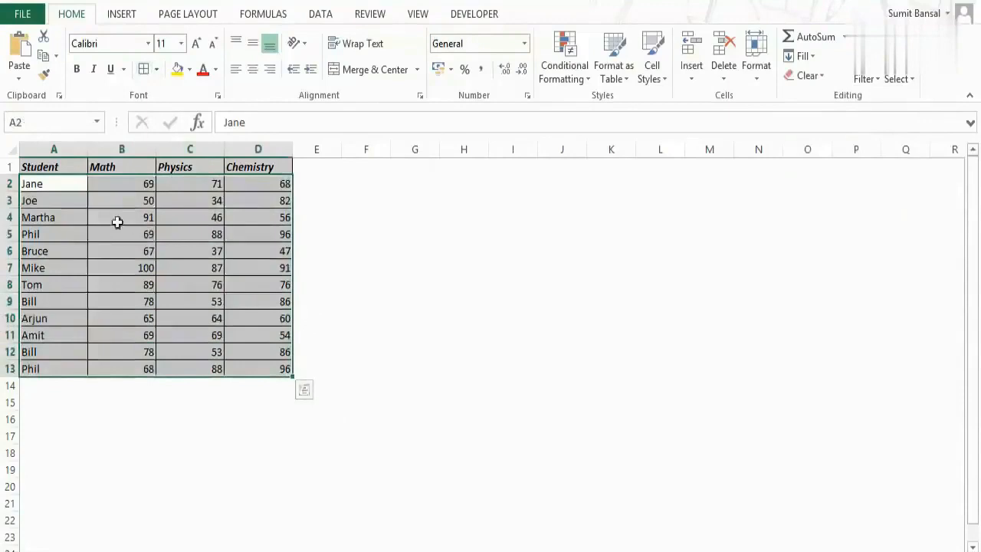
left_click(58, 185)
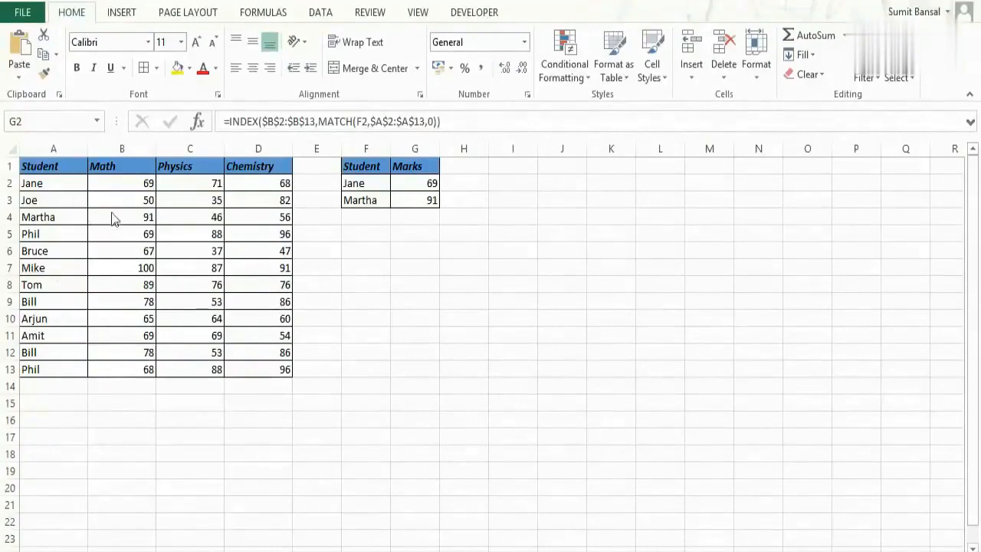
- Examine the INDEX/MATCH formula in G2 and the student and Math ranges it looks up
left_click(378, 182)
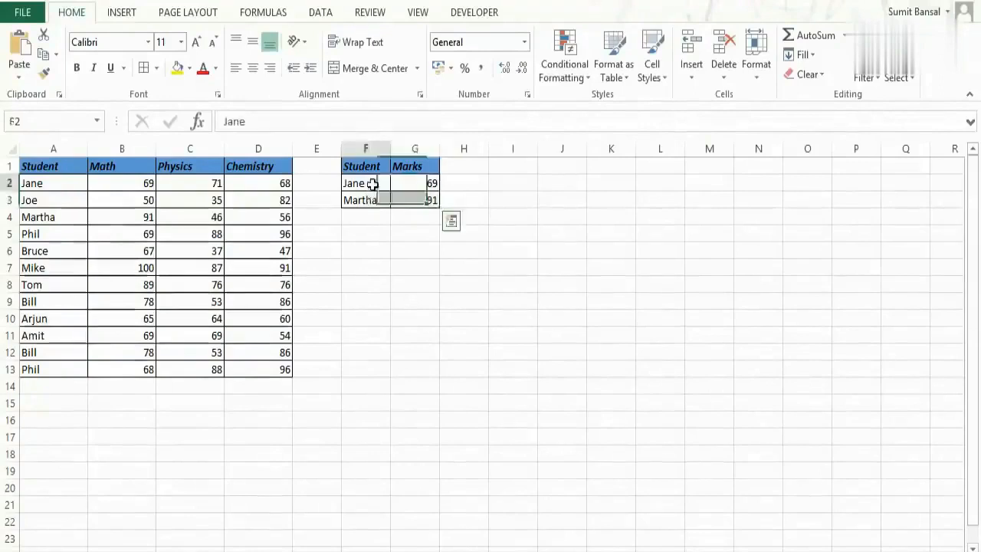
left_click(373, 198)
left_click_drag(425, 183, 431, 193)
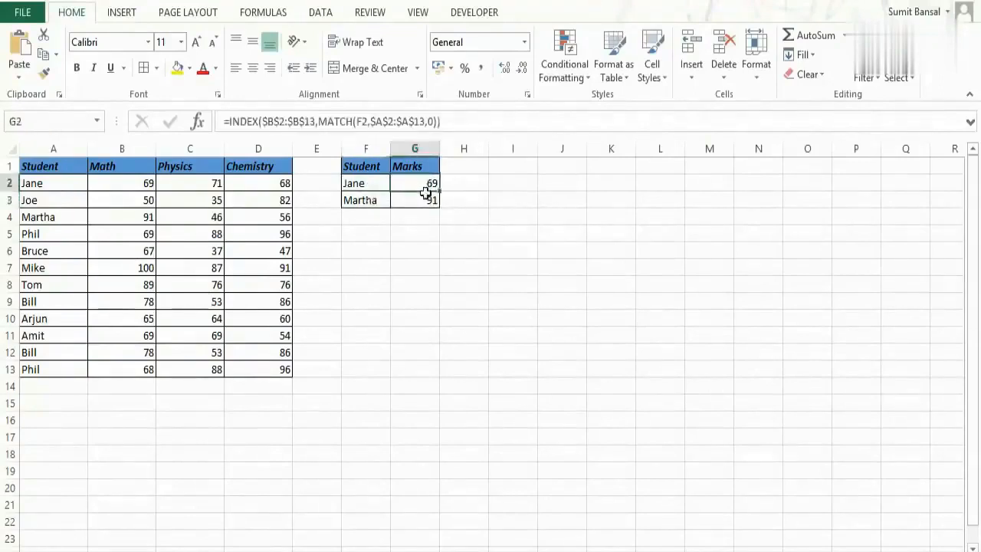
left_click(68, 184)
left_click(92, 183)
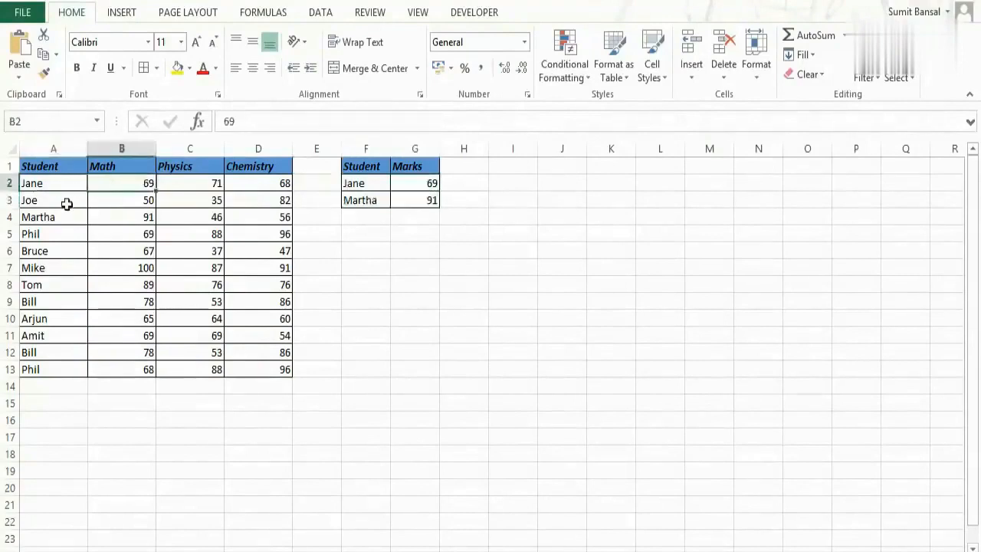
left_click(421, 184)
double_click(419, 184)
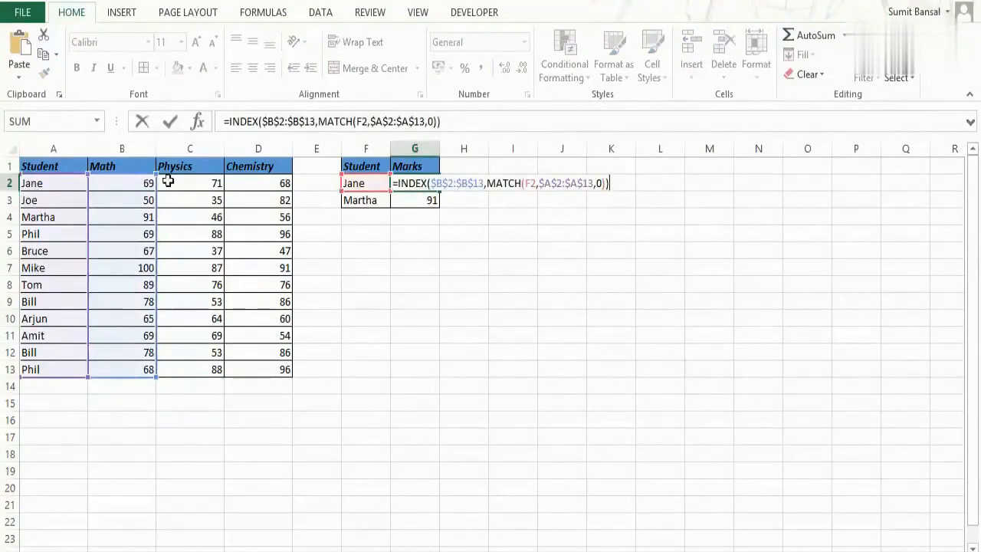
key("ctrl+Return")
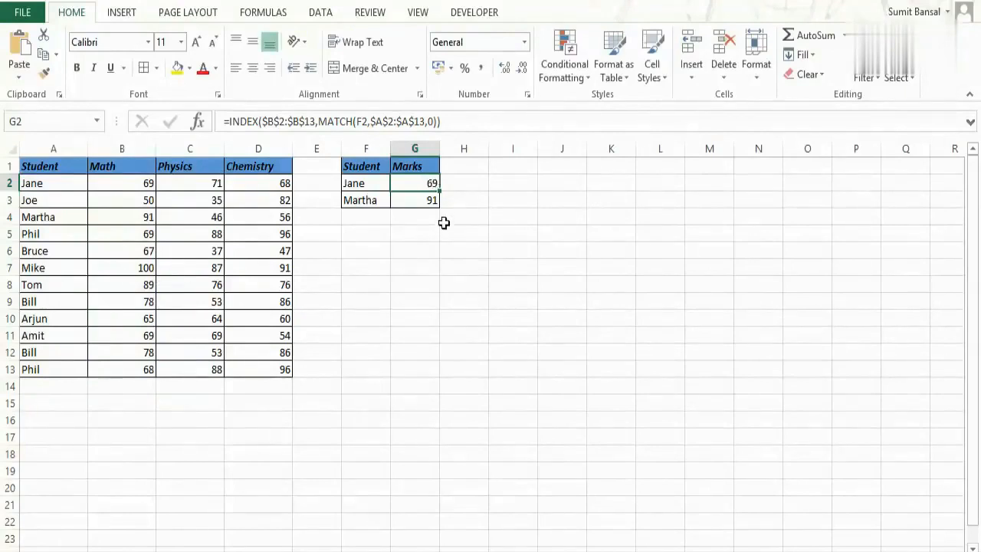
- Replace every $B with $C in the lookup formulas in G2:G3 so they return Physics marks
key("shift+Down")
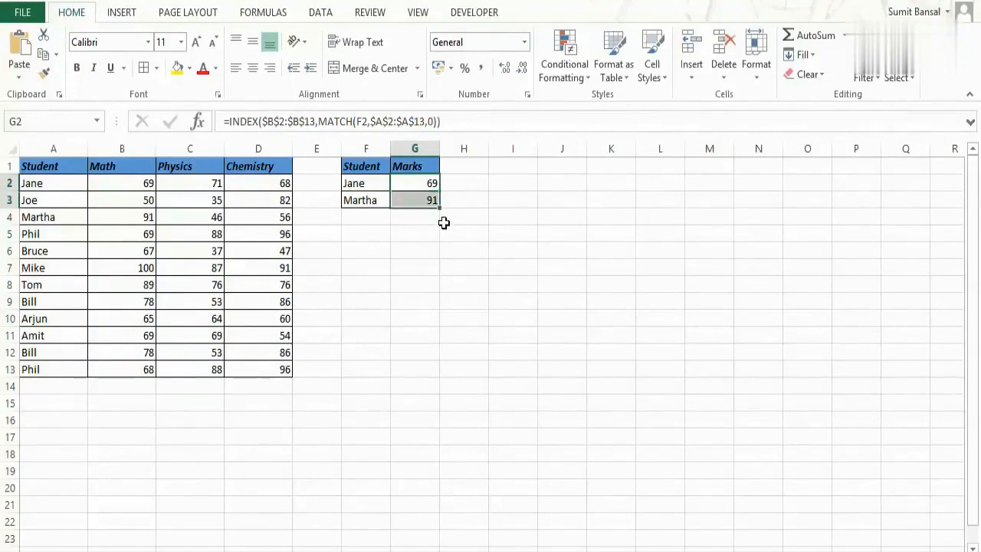
key("ctrl+h")
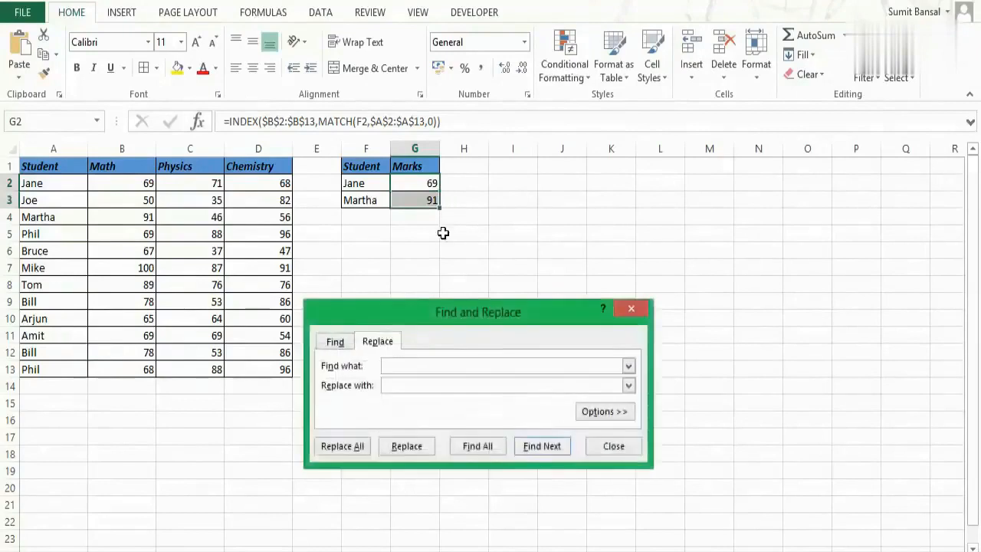
left_click_drag(426, 320, 473, 280)
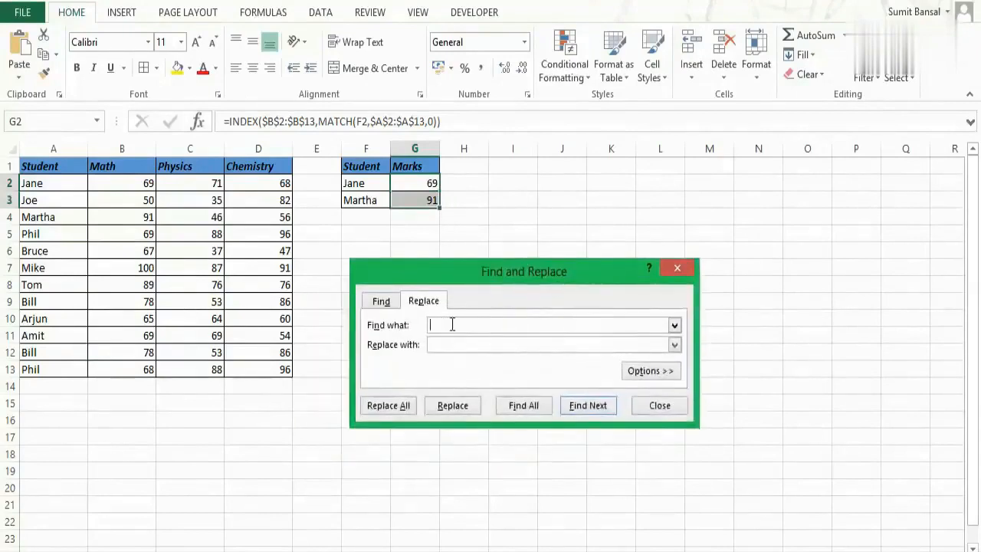
type("$")
type("$c")
key("BackSpace")
type("C")
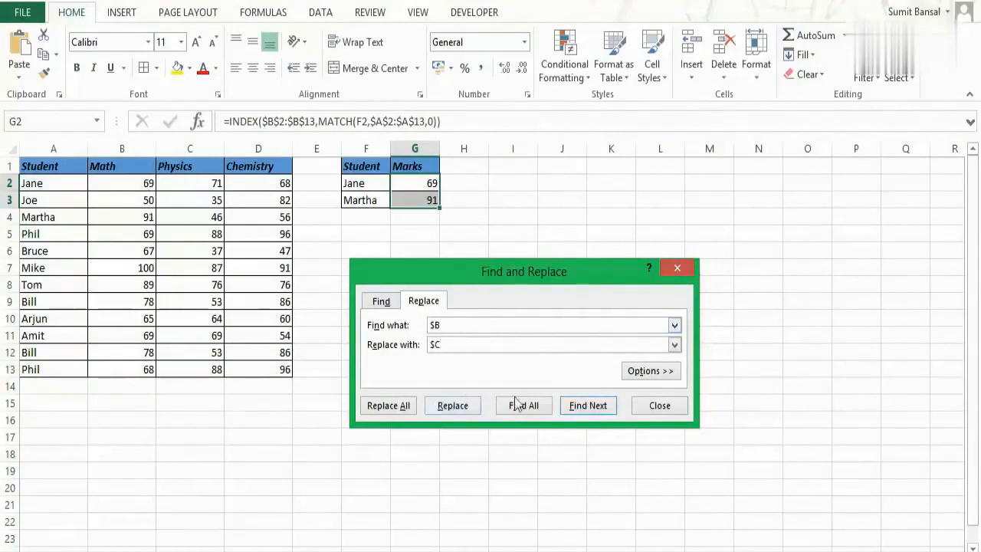
left_click(400, 413)
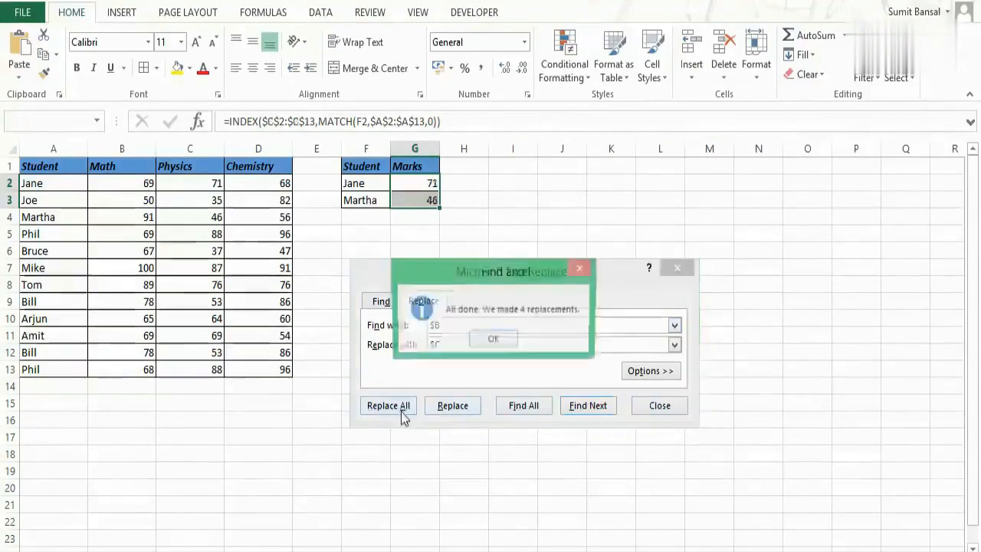
left_click(490, 341)
left_click(677, 267)
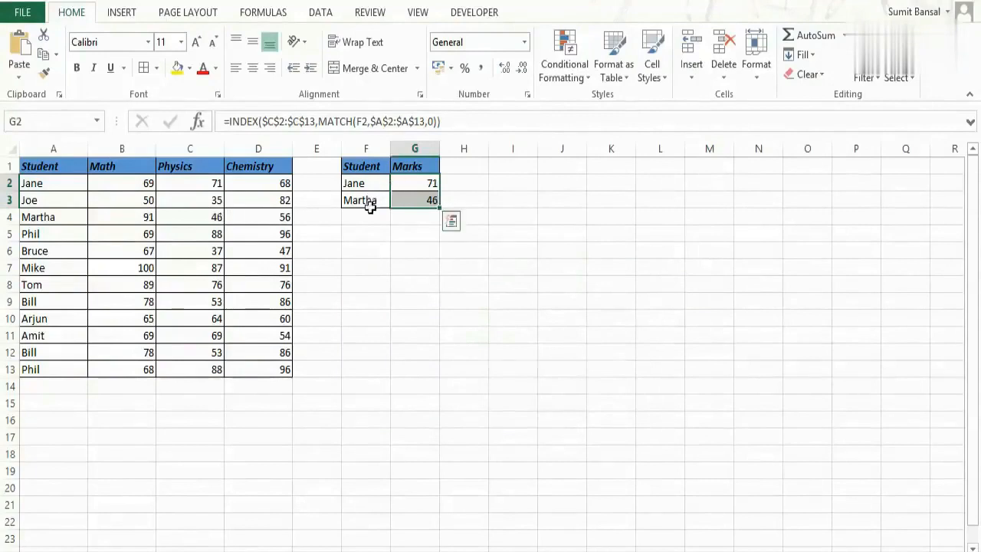
- Replace every $C with $D in the lookup formulas in G2:G3 so they return Chemistry marks
key("ctrl+h")
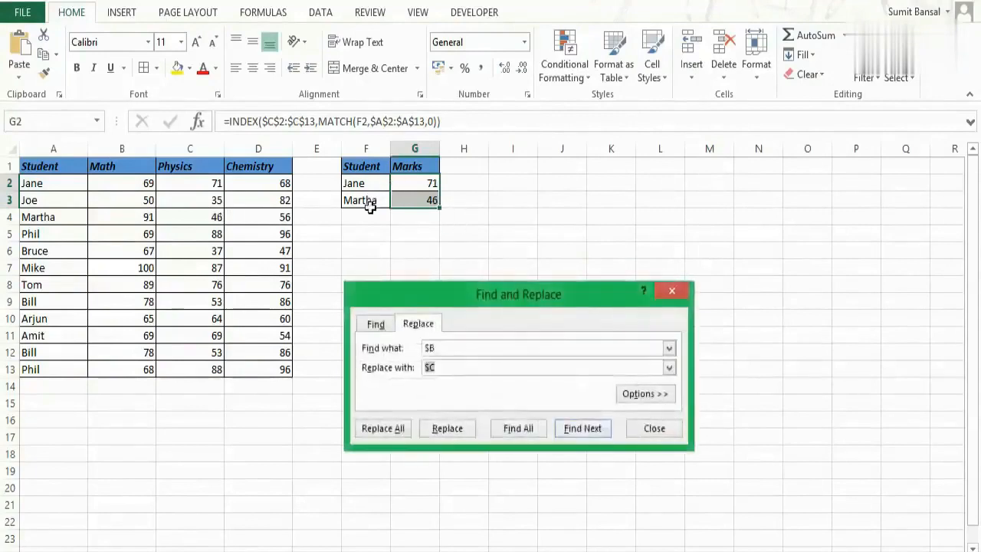
key("shift+Tab")
type("#C")
key("Tab")
type("$D")
left_click(397, 430)
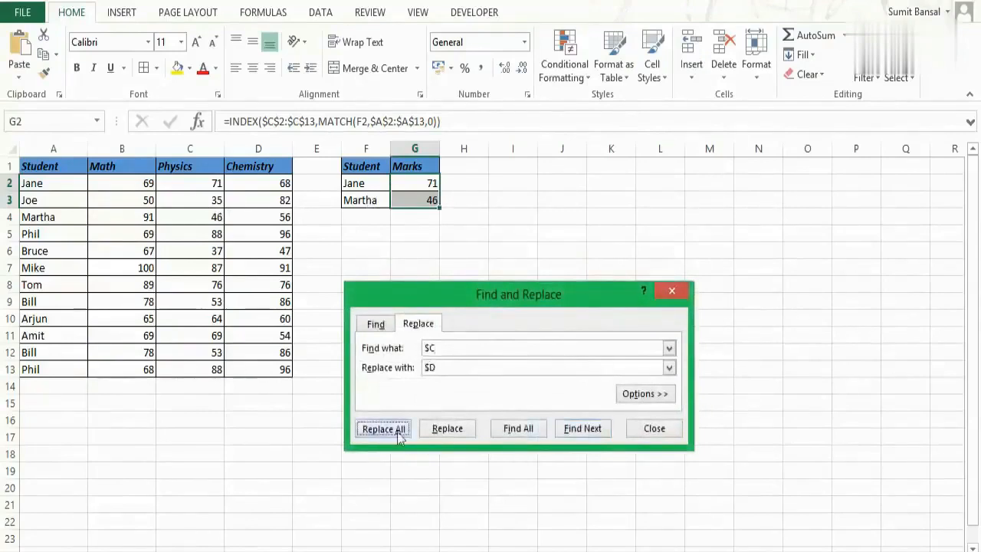
left_click(500, 340)
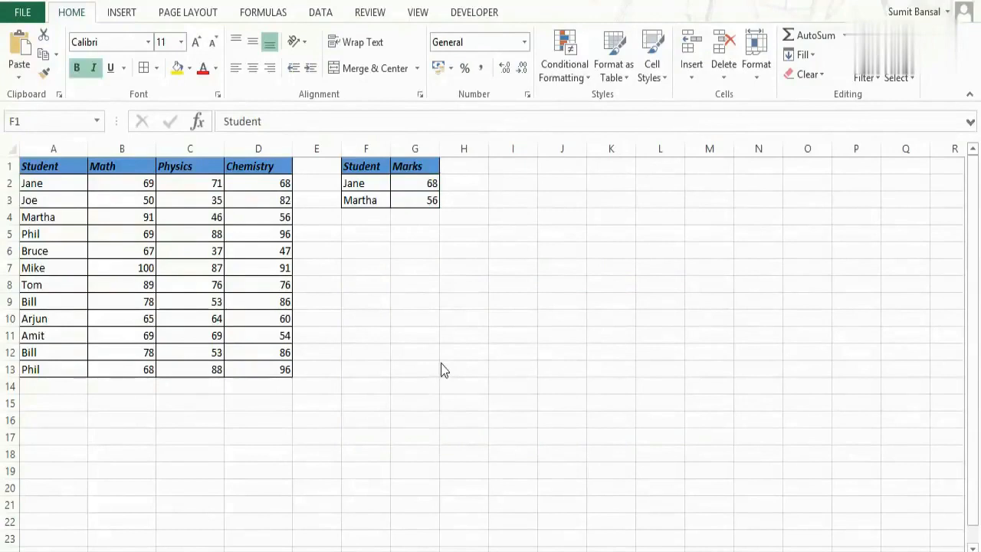
- Reopen Find and Replace with its options expanded and clear both the search and replacement text
key("ctrl+h")
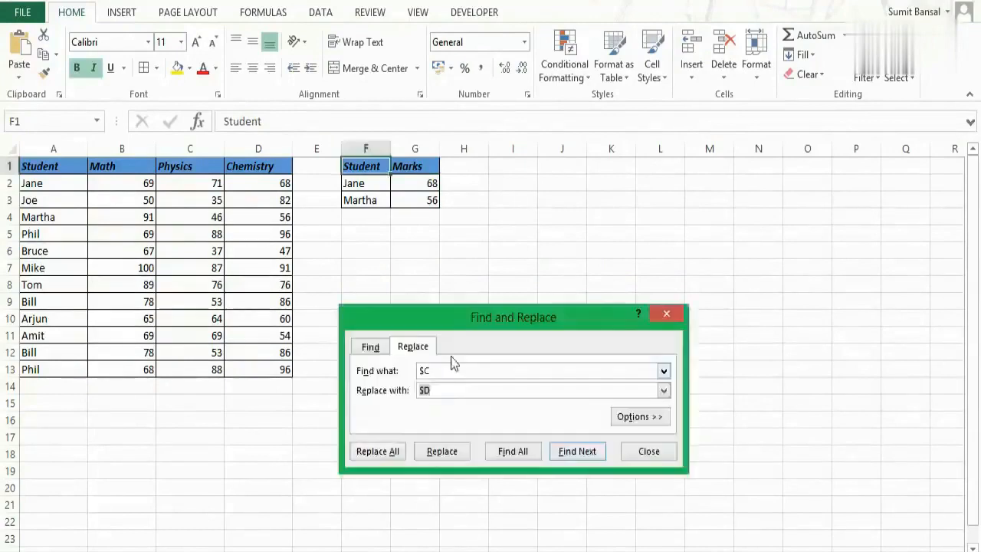
left_click_drag(488, 317, 483, 287)
left_click(620, 374)
left_click_drag(418, 328, 402, 329)
key("BackSpace")
left_click(433, 352)
key("BackSpace")
key("BackSpace")
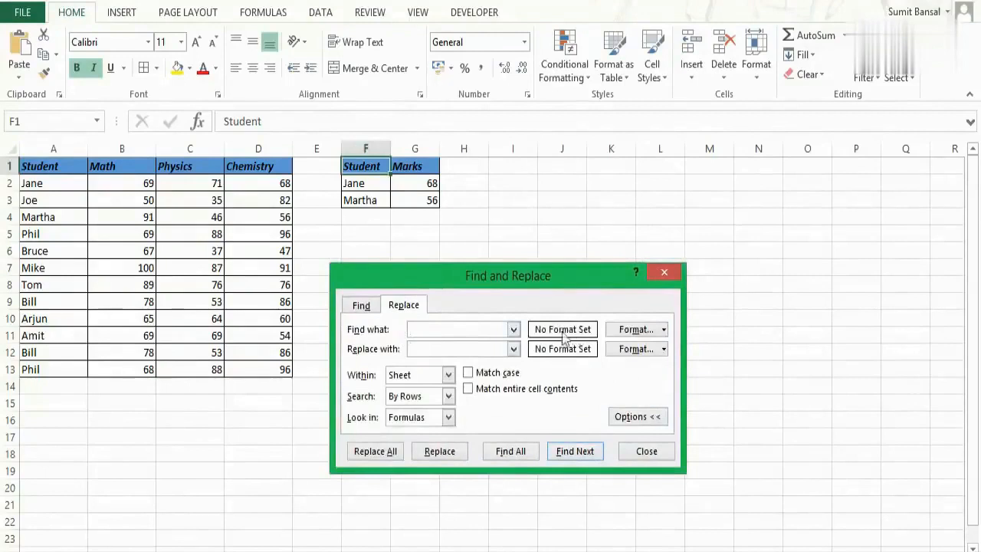
- Take the format to find from the blue header cell F1
left_click(664, 329)
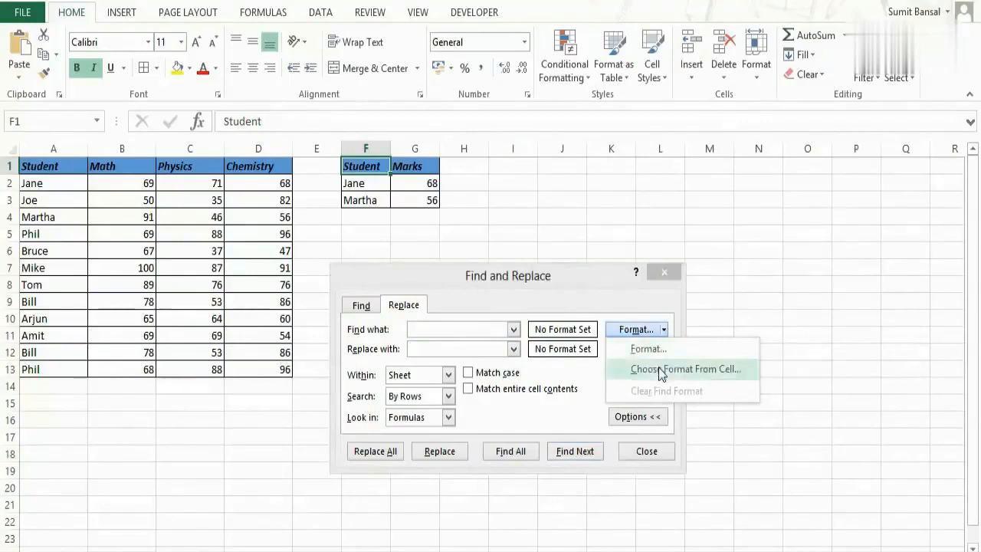
left_click(658, 369)
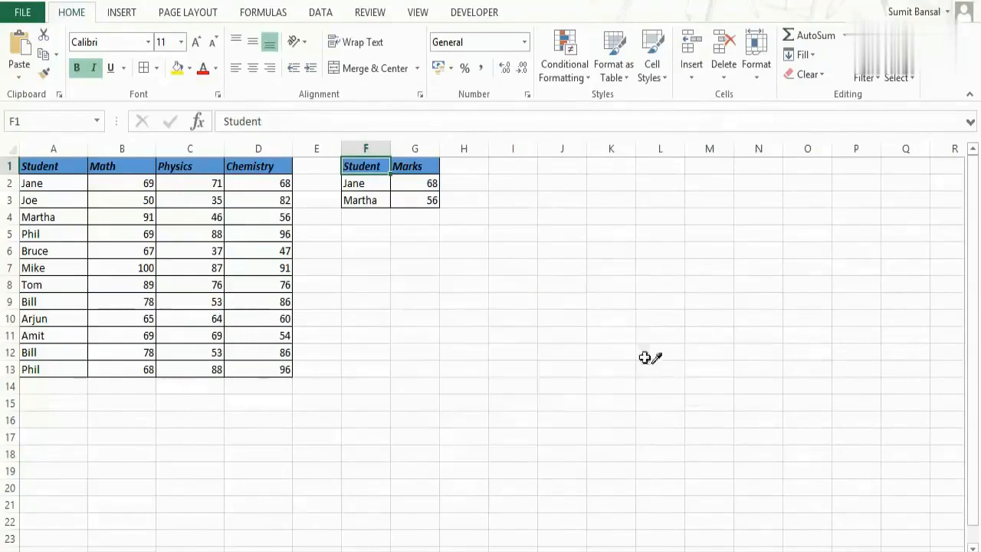
left_click(369, 162)
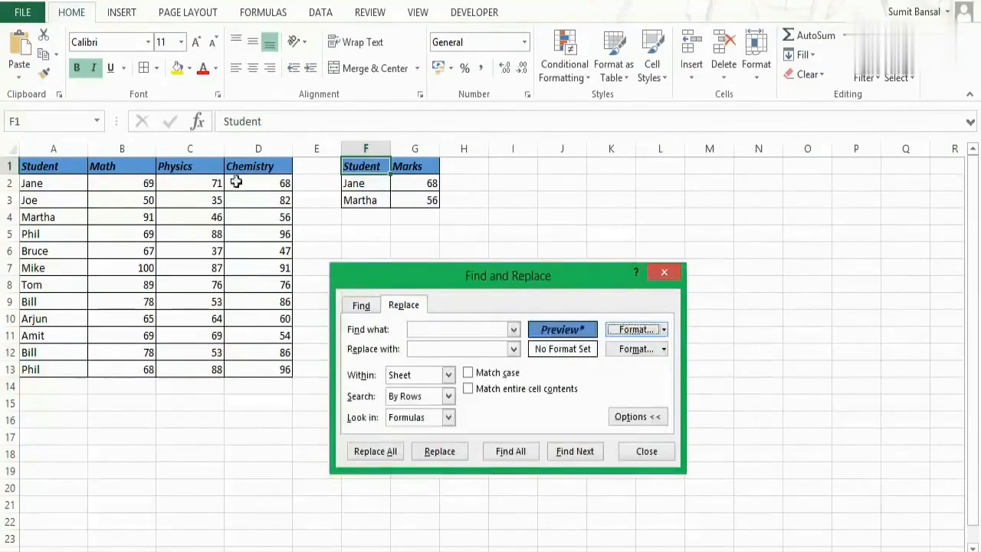
- Set the replacement format to a light orange fill and replace all matching header formatting on the sheet
left_click(663, 349)
left_click(650, 370)
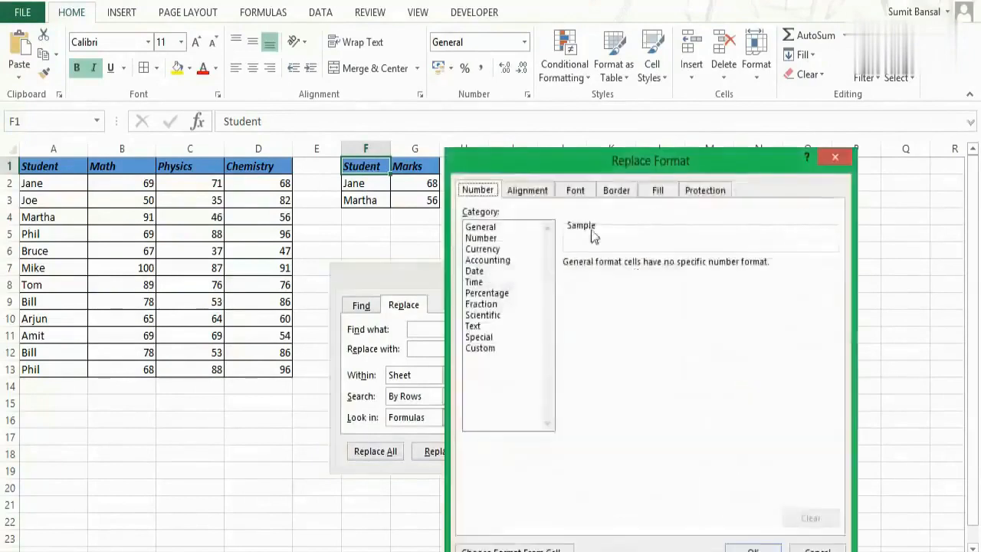
left_click(657, 190)
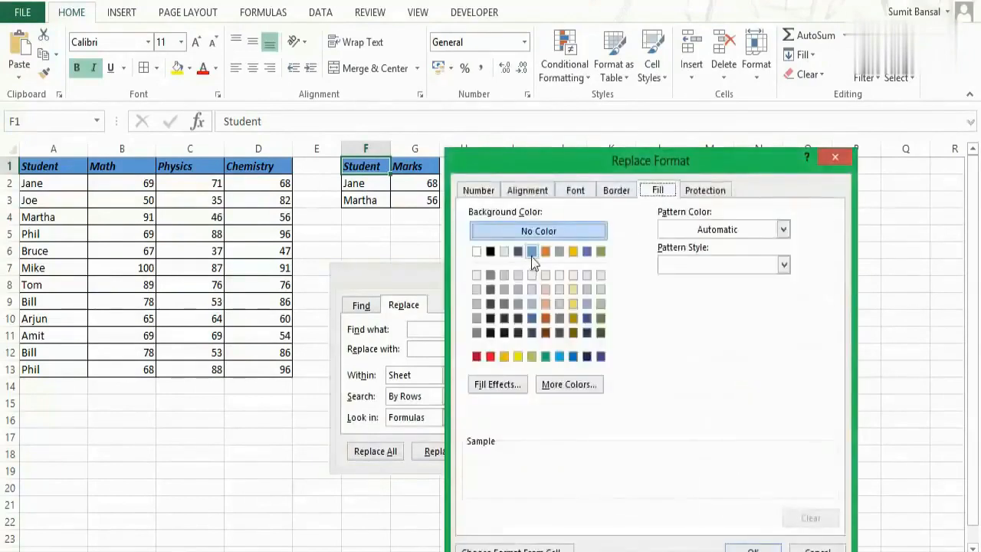
left_click(545, 304)
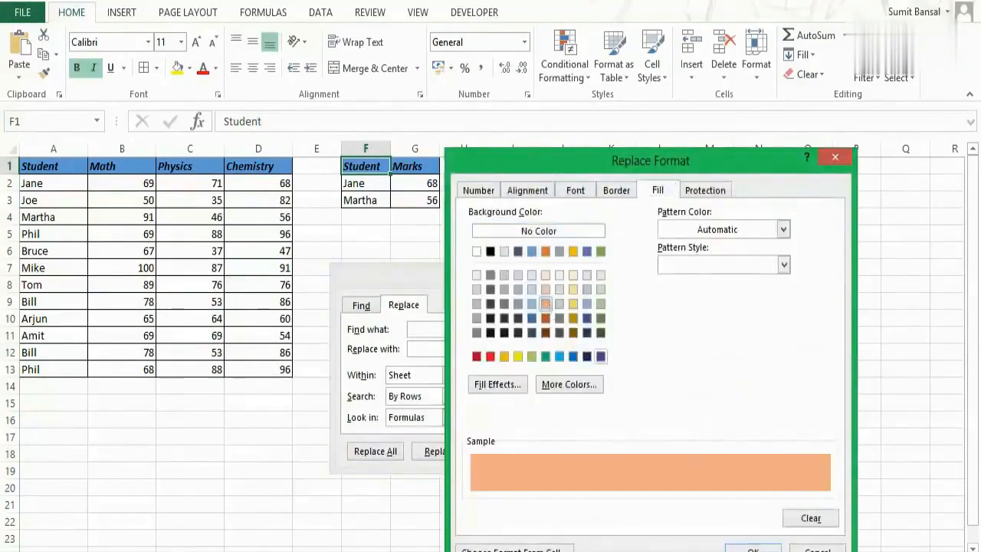
left_click(752, 549)
left_click(388, 452)
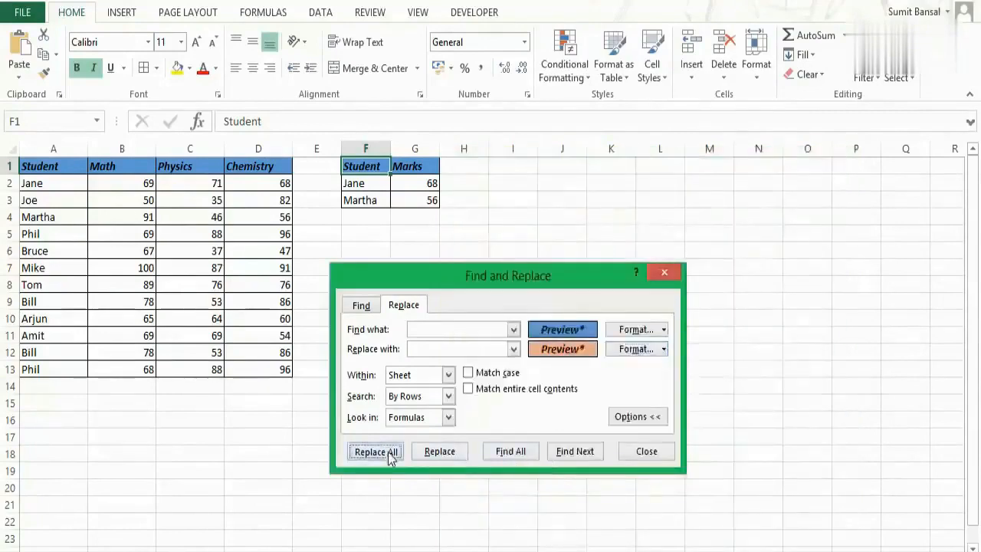
left_click(494, 341)
left_click(664, 272)
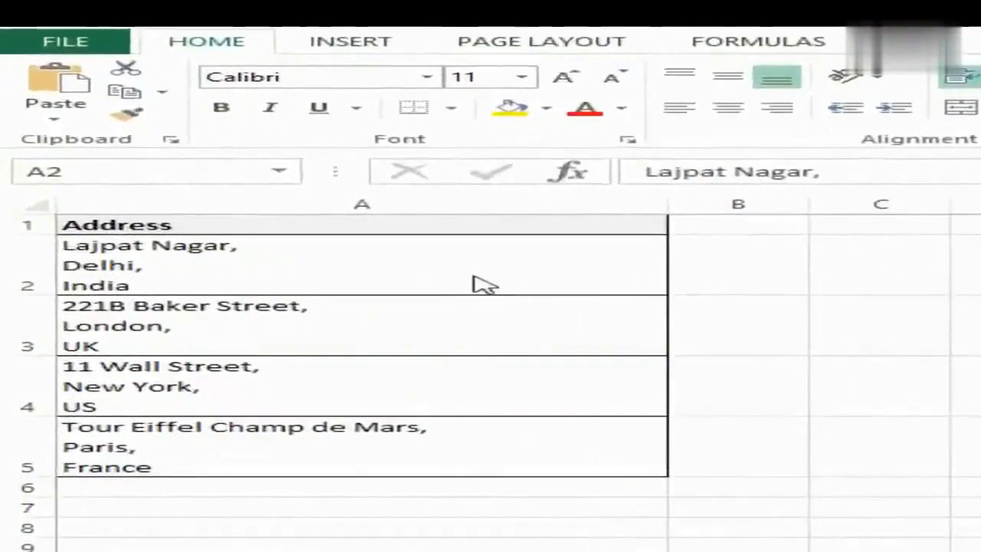
- Replace all line breaks in the addresses in A2:A5 with spaces so each address runs on one line
left_click(460, 272)
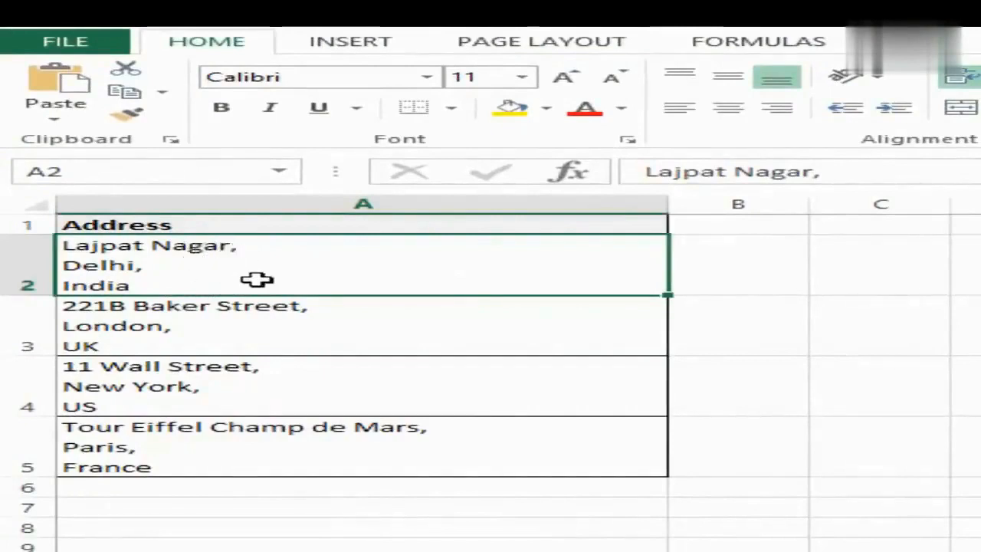
left_click_drag(263, 278, 306, 429)
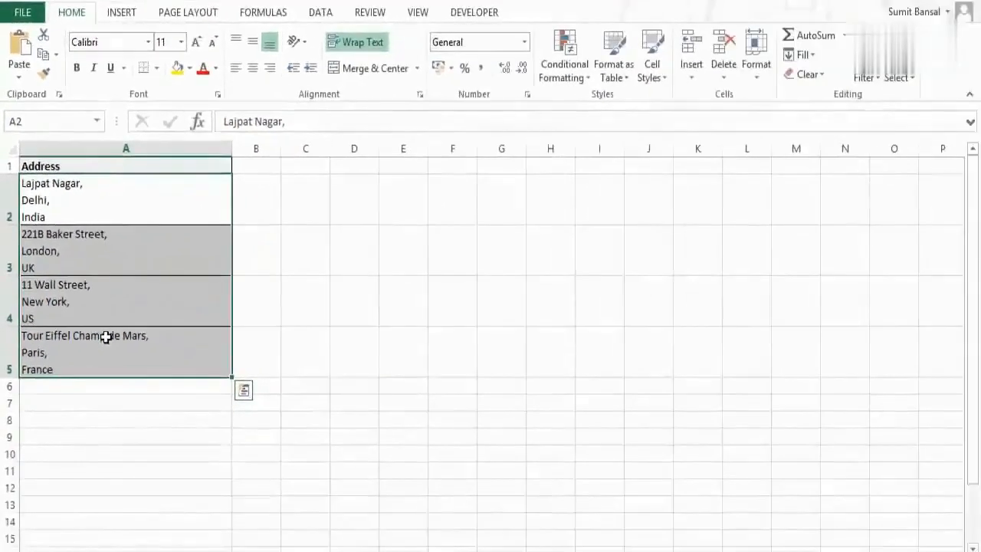
key("ctrl+h")
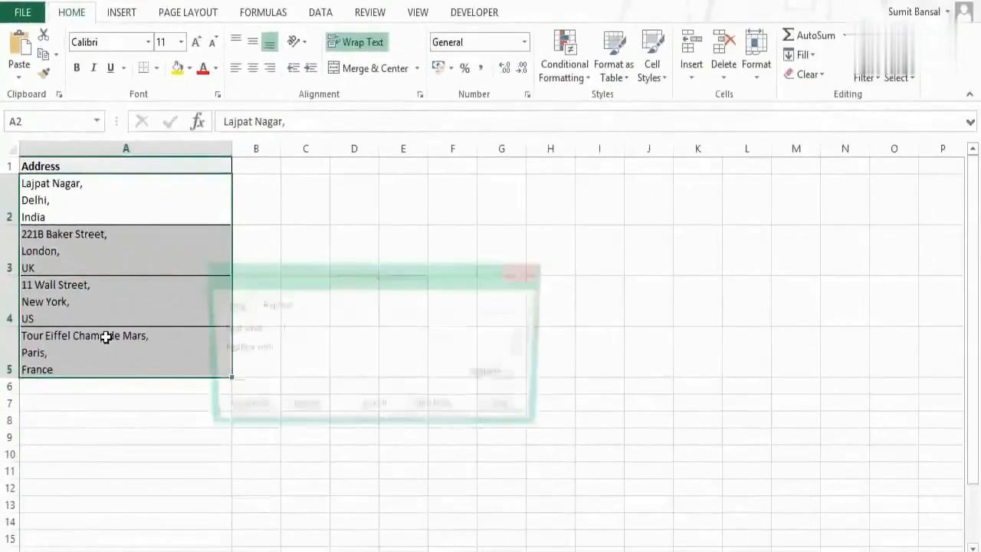
left_click_drag(292, 277, 387, 239)
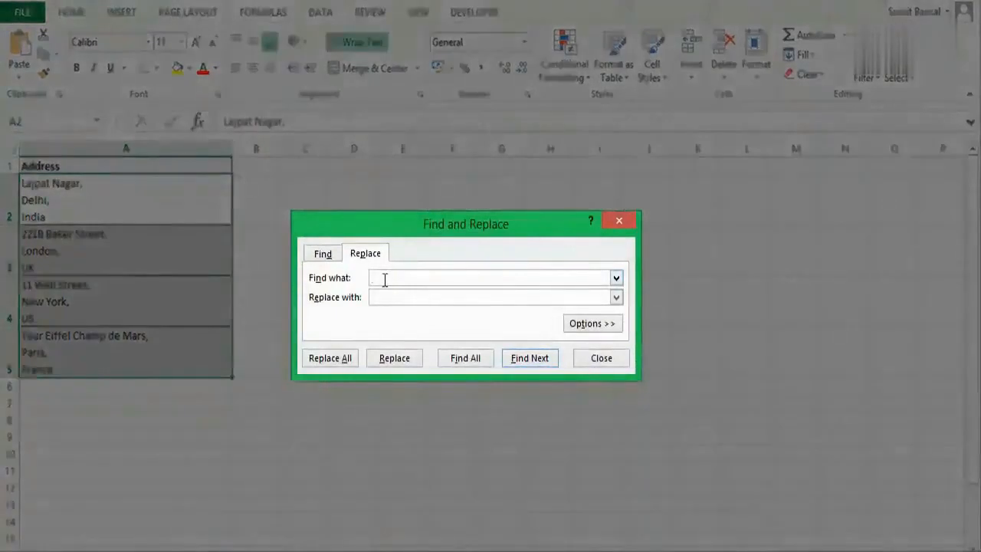
key("ctrl+j")
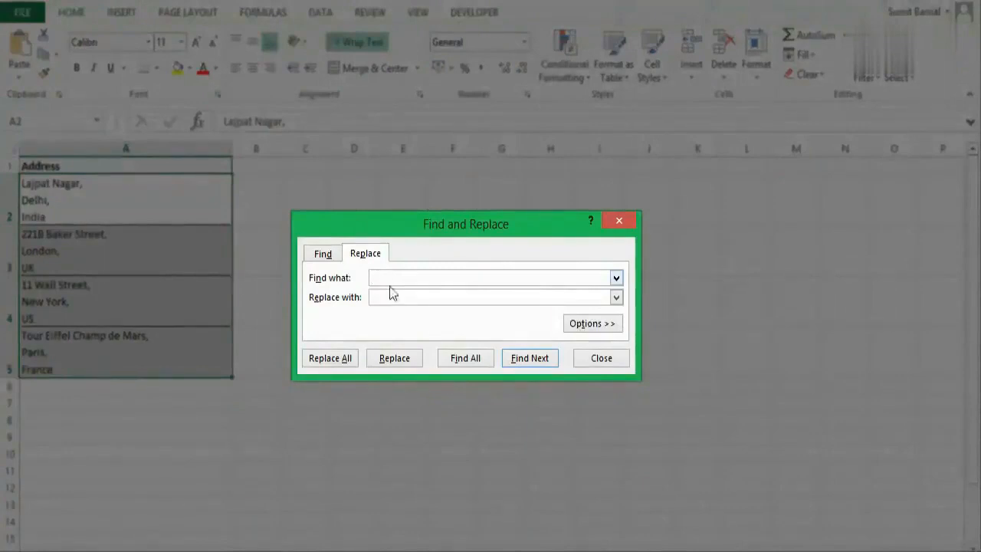
left_click(386, 297)
left_click(317, 357)
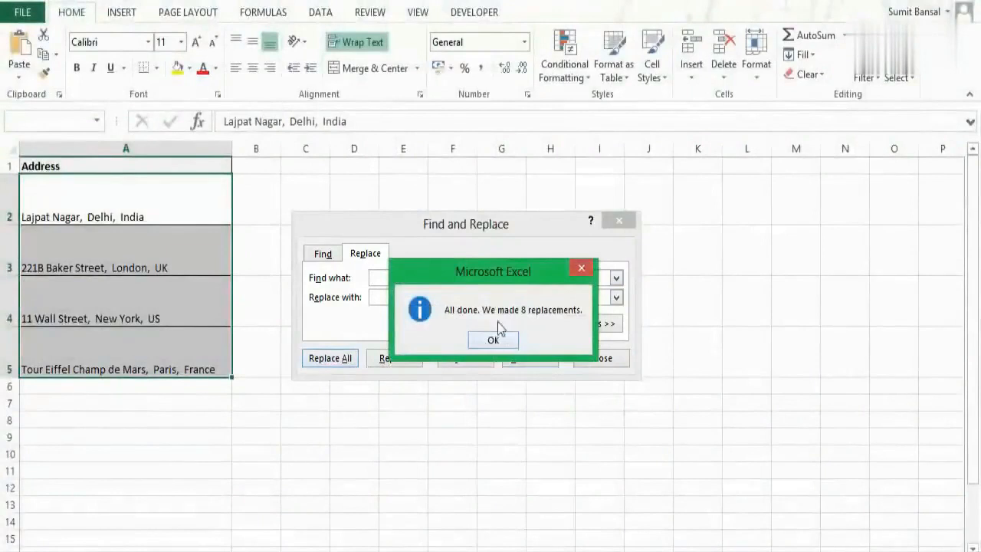
left_click(504, 342)
left_click(617, 228)
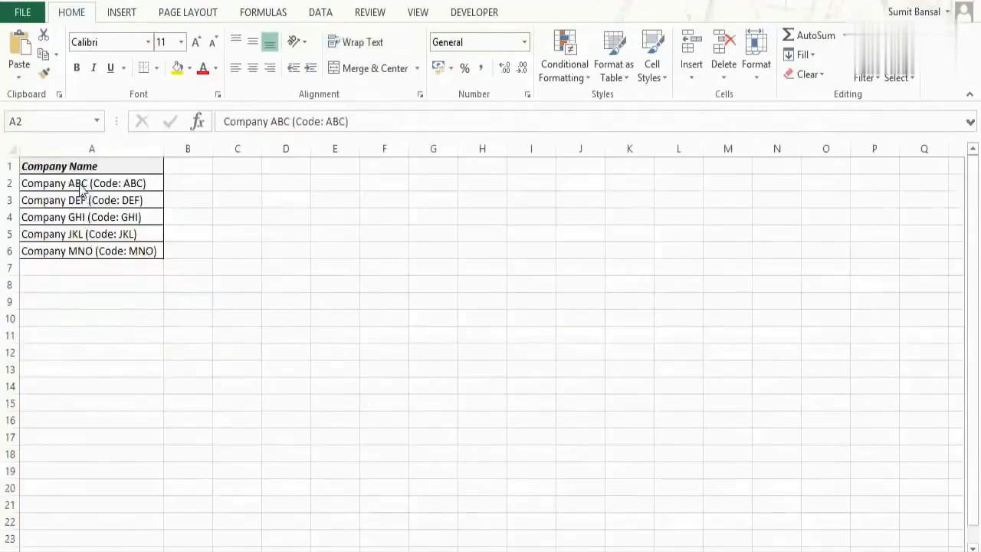
- Remove the parenthesised codes from the company names in A2:A6 by replacing all matches of (*) with nothing
key("ctrl+shift+Down")
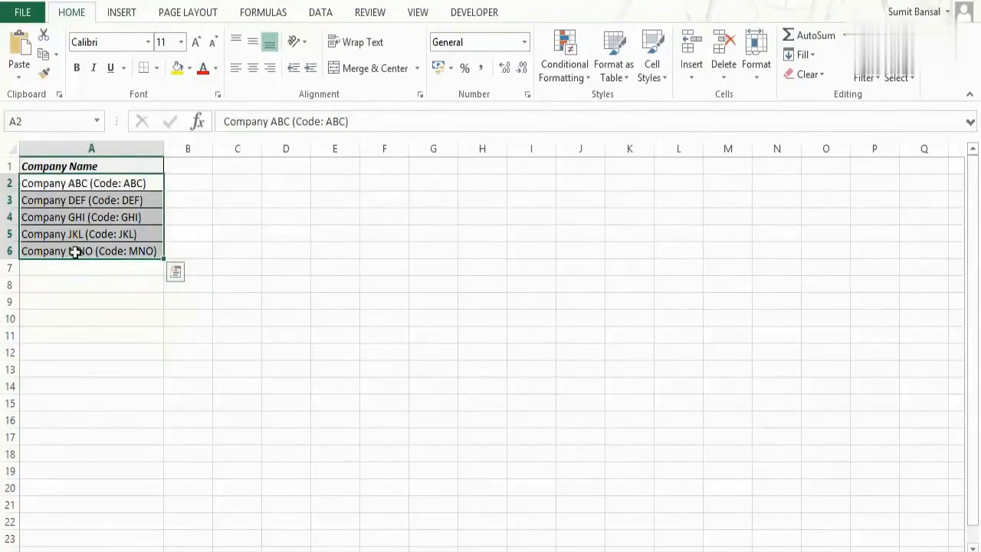
key("ctrl+h")
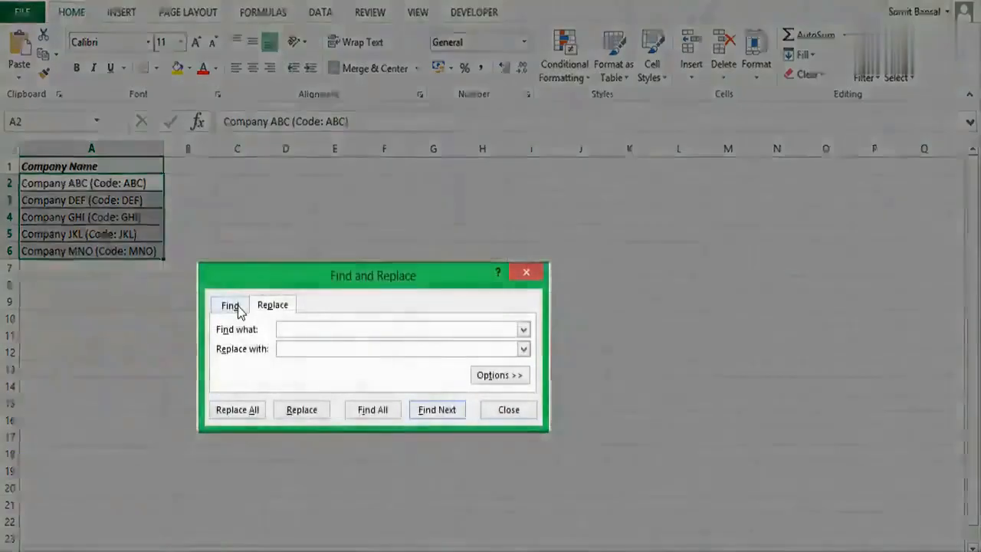
type("(*")
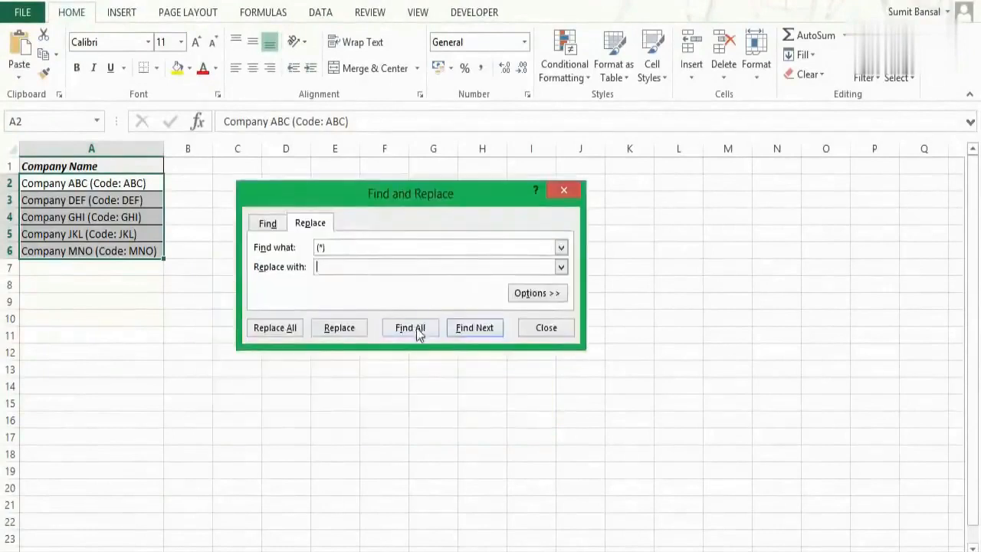
left_click(417, 331)
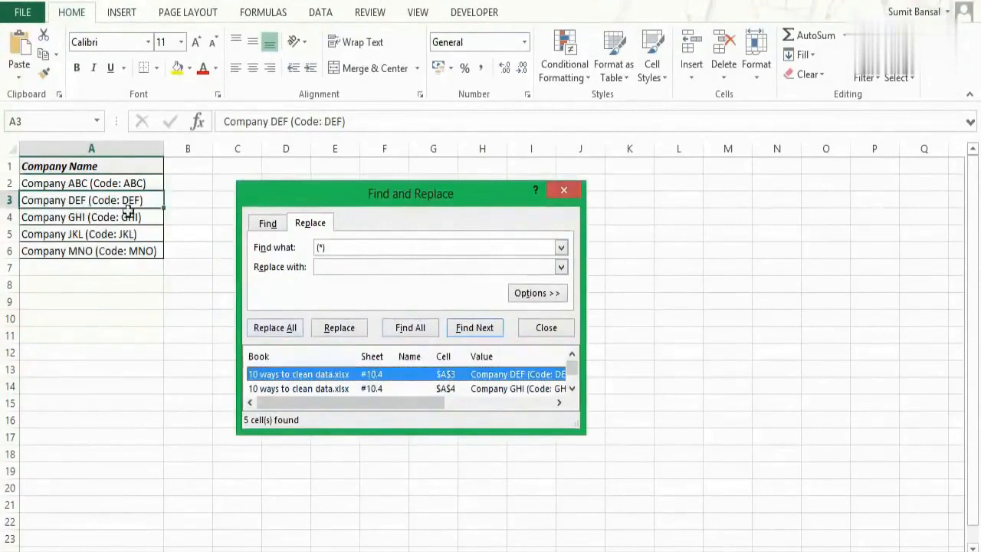
left_click(284, 337)
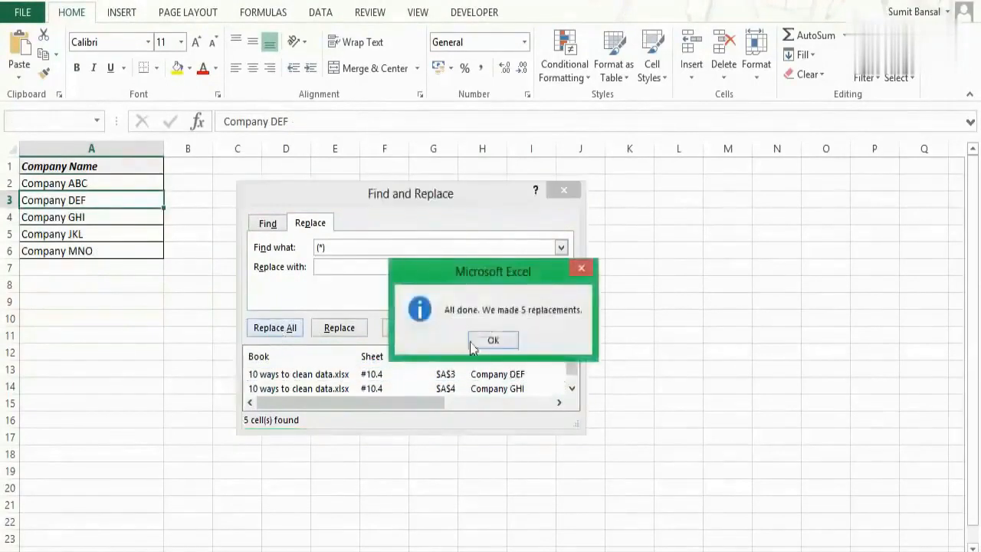
left_click(505, 346)
left_click(564, 190)
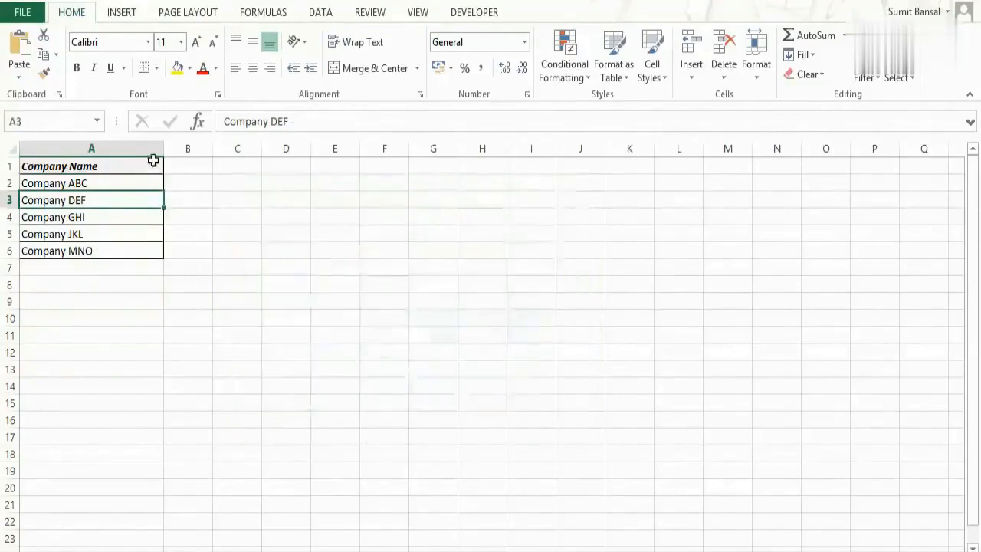